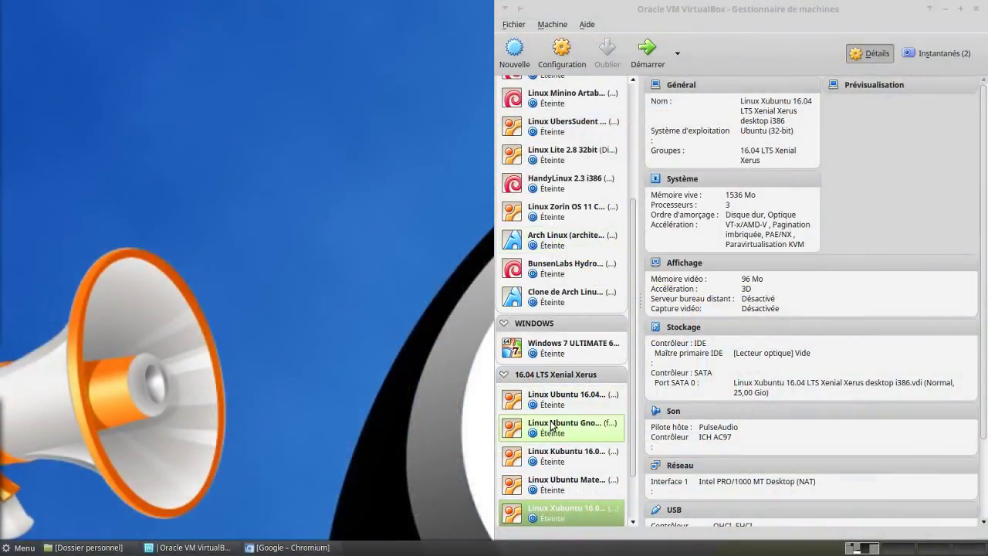
Start the Linux Lubuntu 16.04 virtual machine from the 16.04 LTS Xenial Xerus group.
{"action": "scroll", "coordinate": [552, 424], "scroll_direction": "down", "scroll_amount": 2}
{"action": "scroll", "coordinate": [552, 424], "scroll_direction": "up", "scroll_amount": 2}
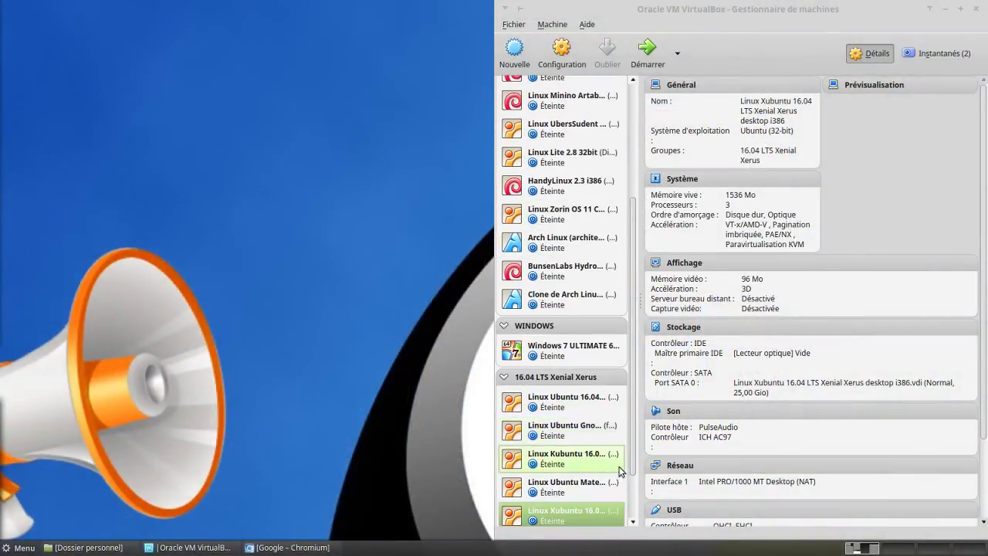
{"action": "left_click_drag", "start_coordinate": [633, 463], "coordinate": [633, 476]}
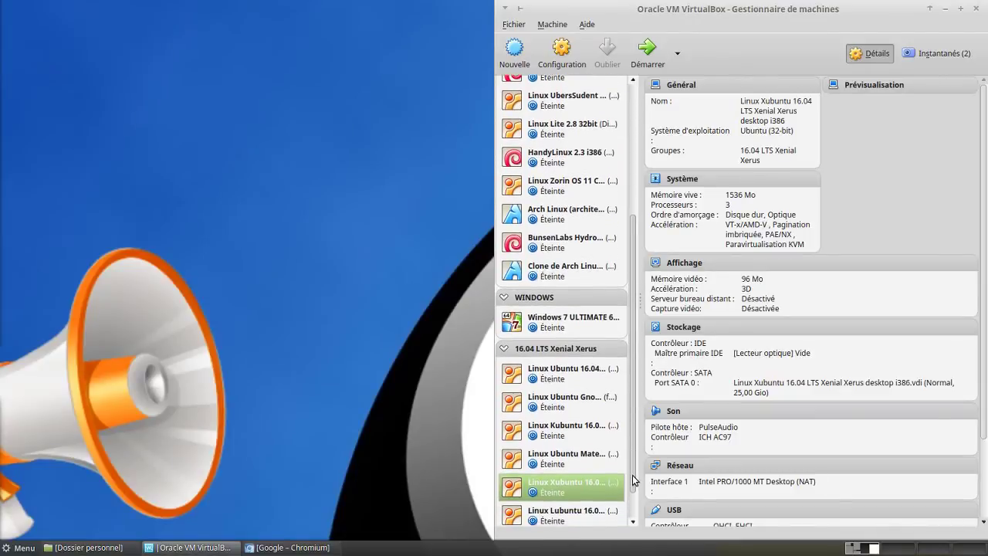
{"action": "left_click", "coordinate": [607, 517]}
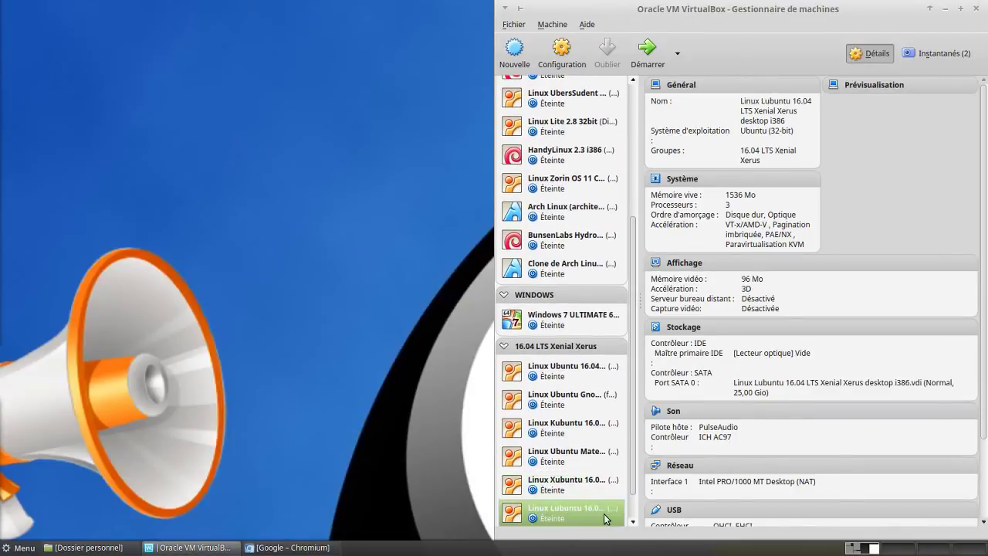
{"action": "left_click", "coordinate": [640, 66]}
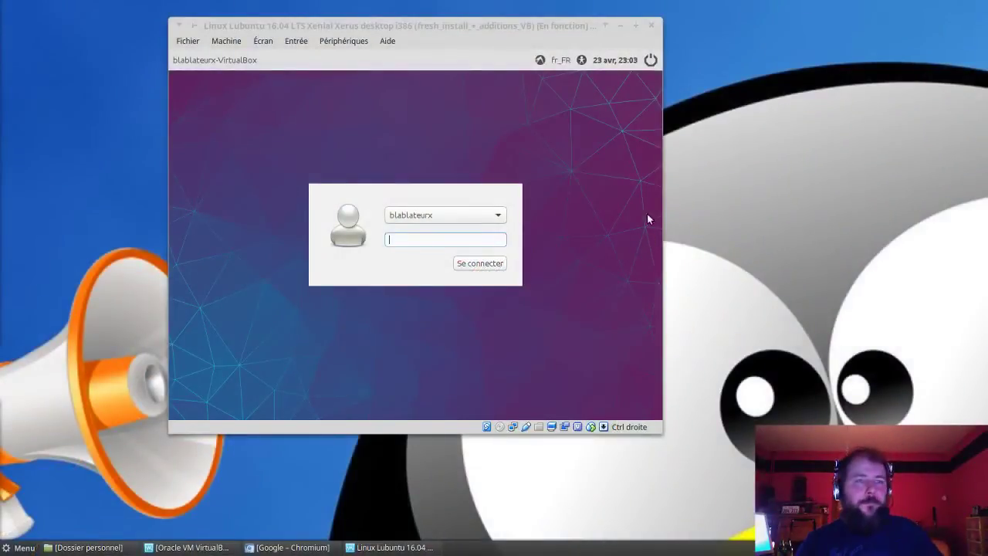
Maximize the virtual machine window and log in to Lubuntu with the account password.
{"action": "left_click", "coordinate": [634, 27]}
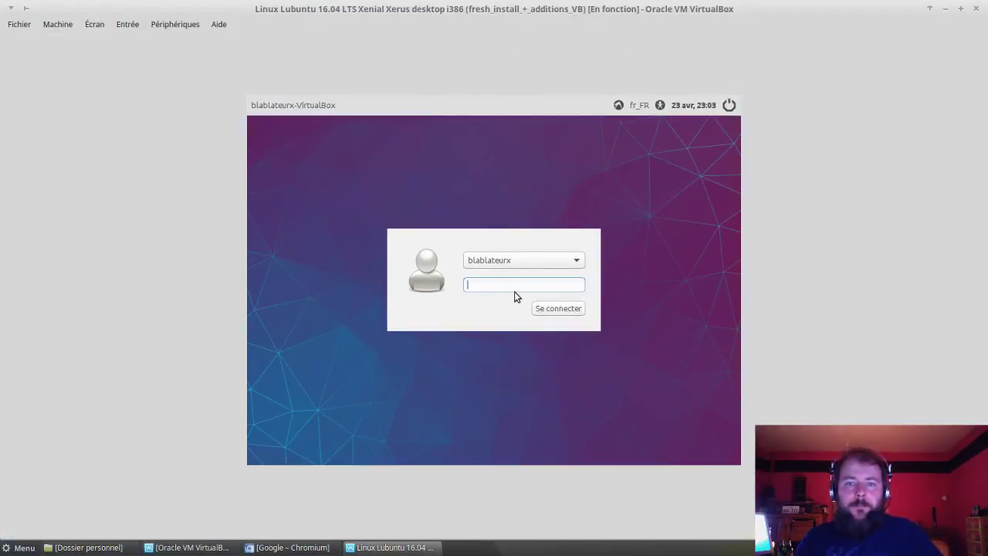
{"action": "type", "text": "••"}
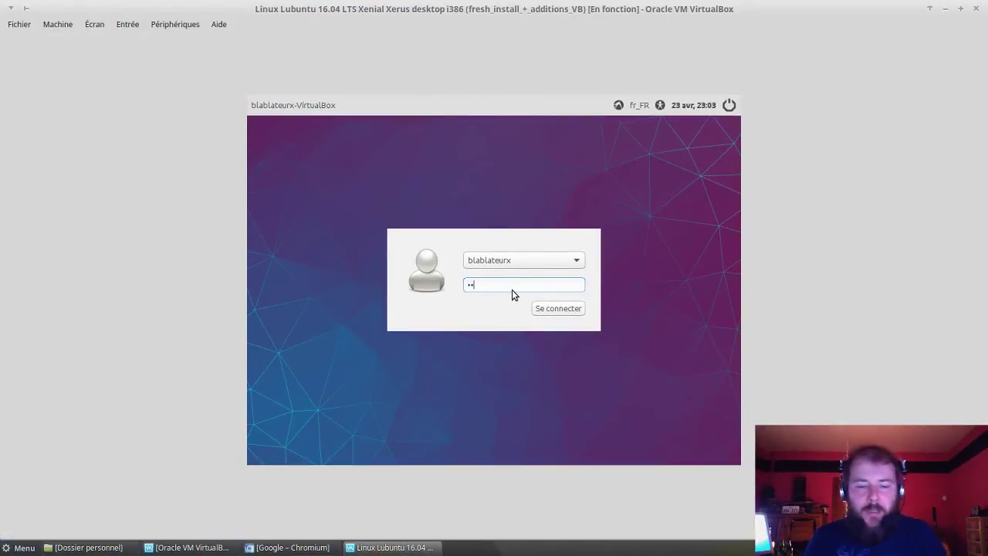
{"action": "type", "text": "••"}
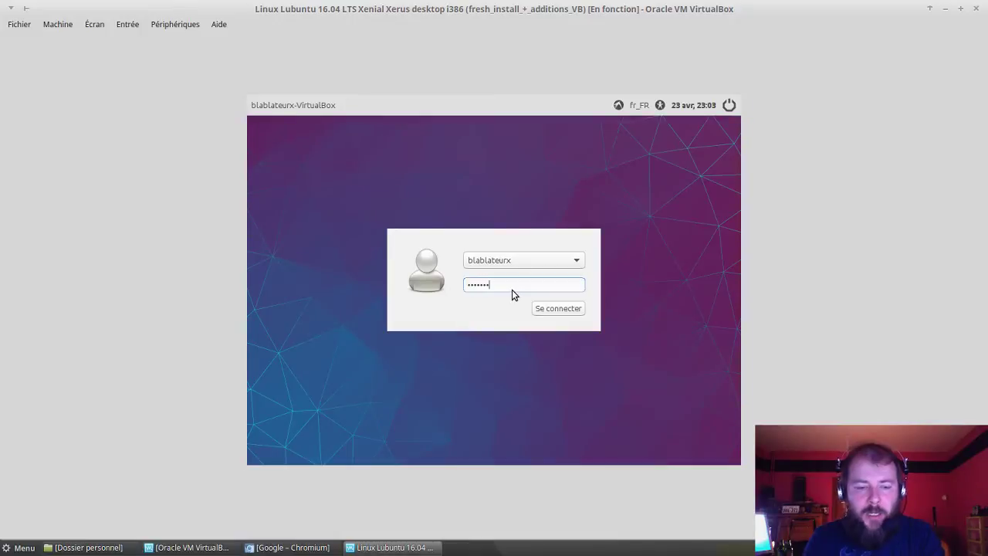
{"action": "type", "text": "•••••••"}
{"action": "key", "text": "Return"}
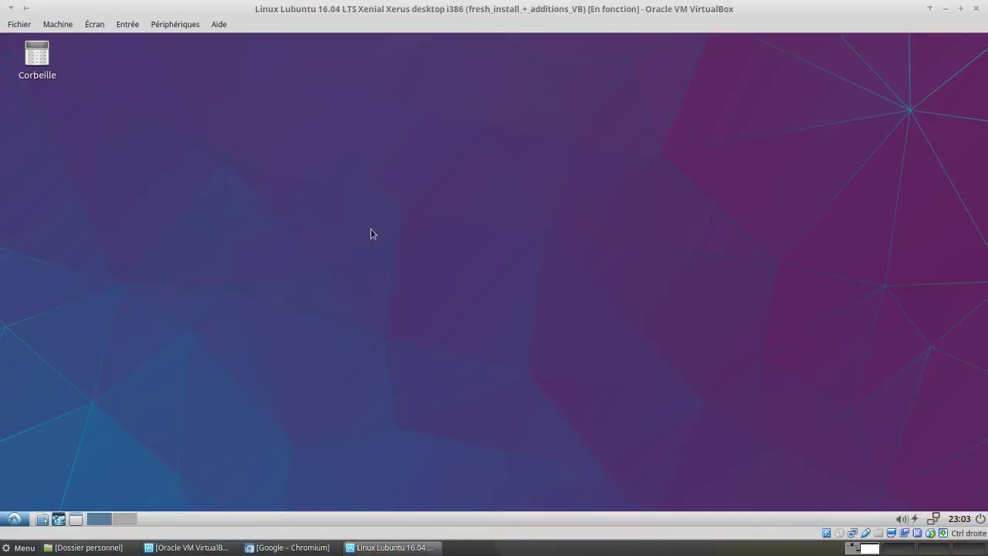
Switch the virtual machine to full screen and open LXTerminal.
{"action": "key", "text": "ctrl+f"}
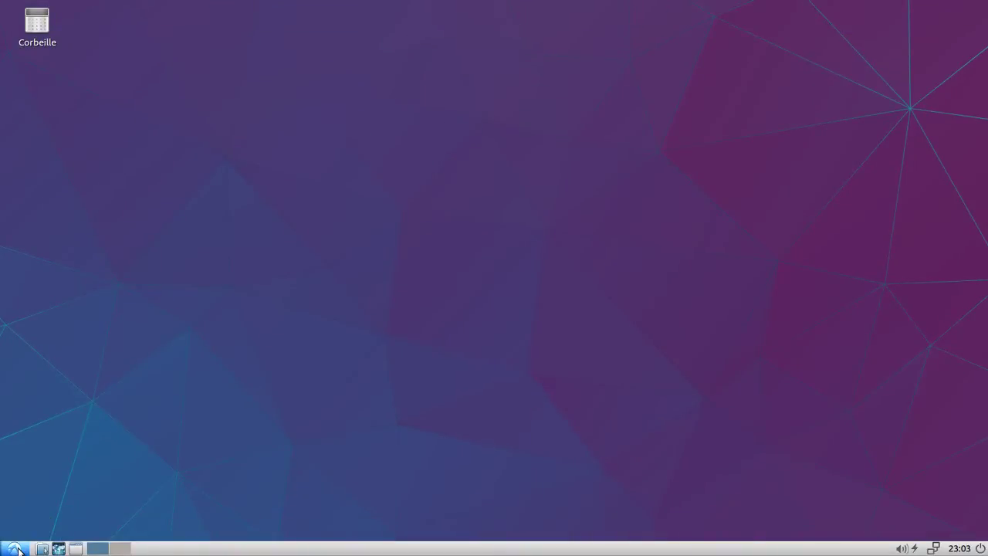
{"action": "left_click", "coordinate": [14, 548]}
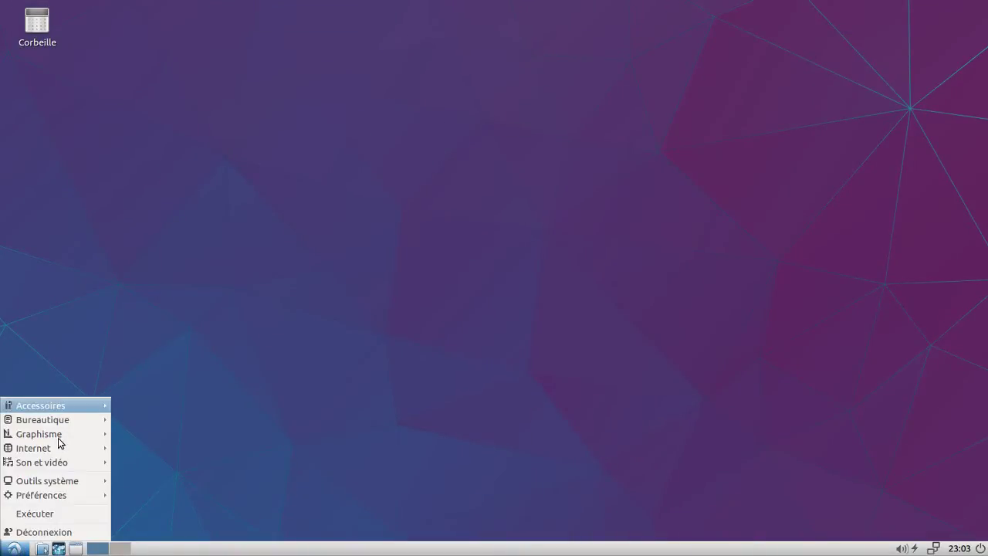
{"action": "mouse_move", "coordinate": [56, 483]}
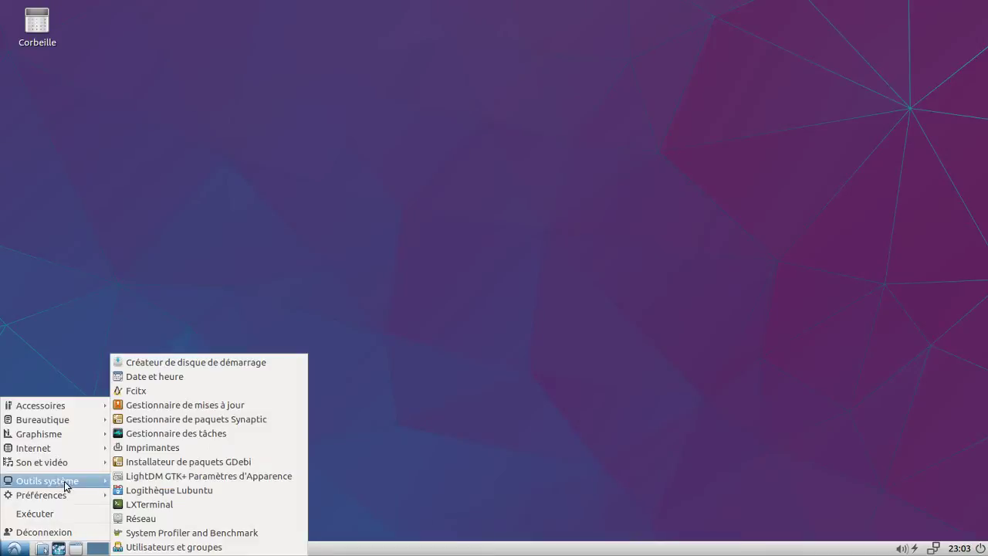
{"action": "left_click", "coordinate": [143, 504]}
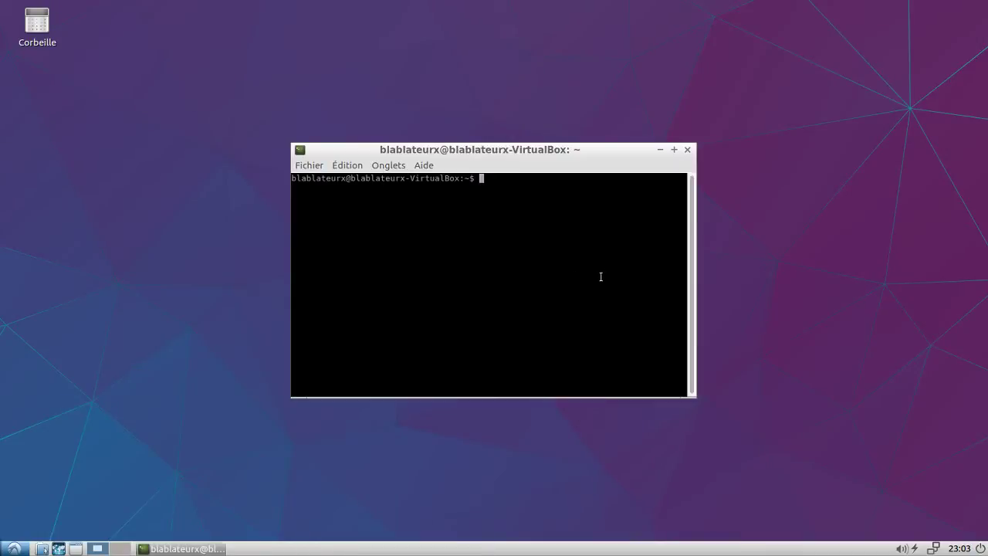
Install htop with "sudo apt-get install htop", authorizing it with the sudo password.
{"action": "type", "text": "sudo apt-get install "}
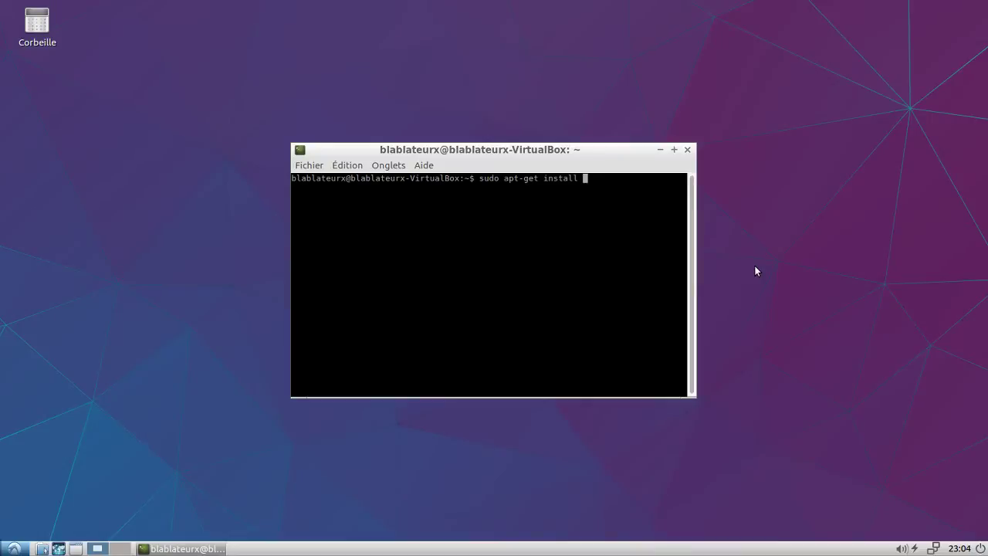
{"action": "type", "text": "htop"}
{"action": "key", "text": "Return"}
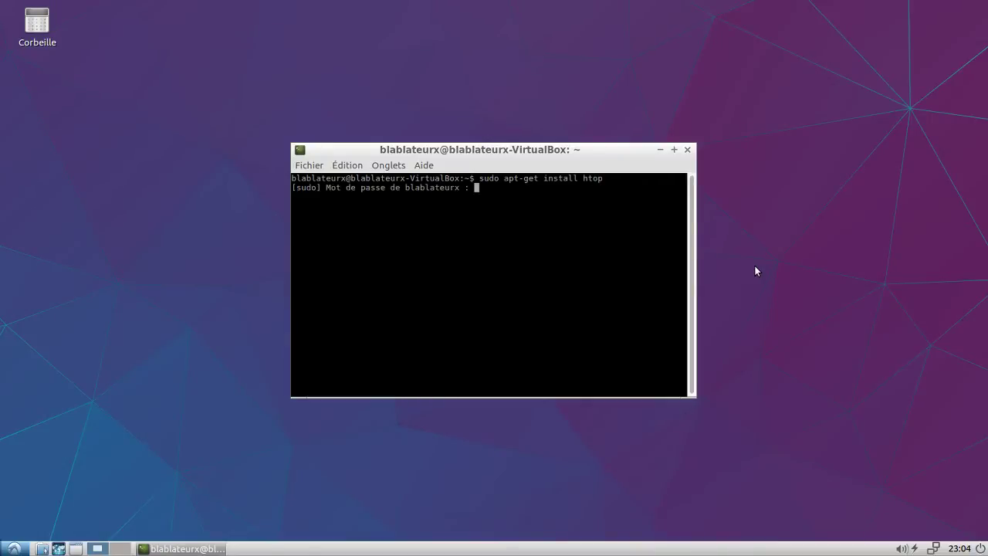
{"action": "key", "text": "Return"}
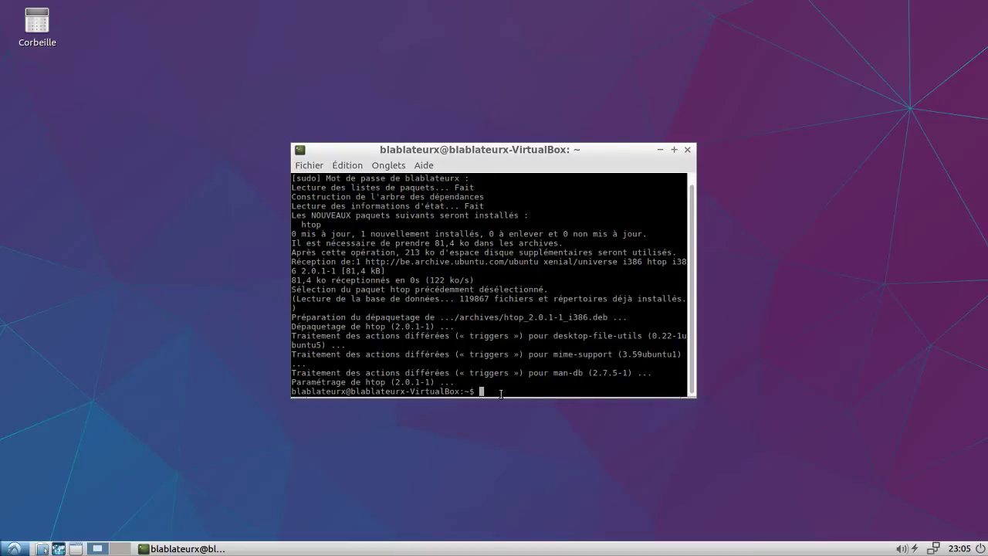
Examine memory use and running processes with htop in a maximized terminal, and close the terminal.
{"action": "type", "text": "htop"}
{"action": "key", "text": "Return"}
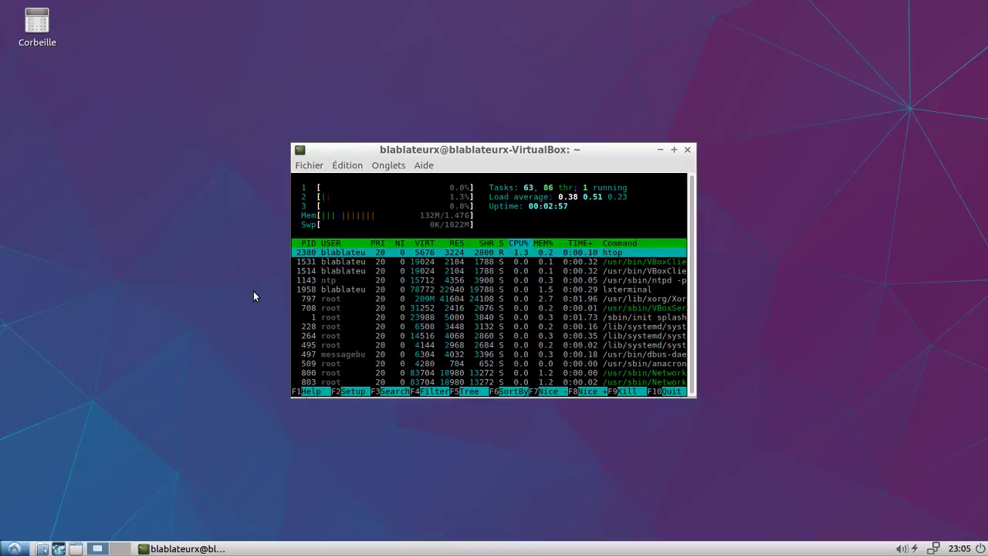
{"action": "left_click", "coordinate": [674, 151]}
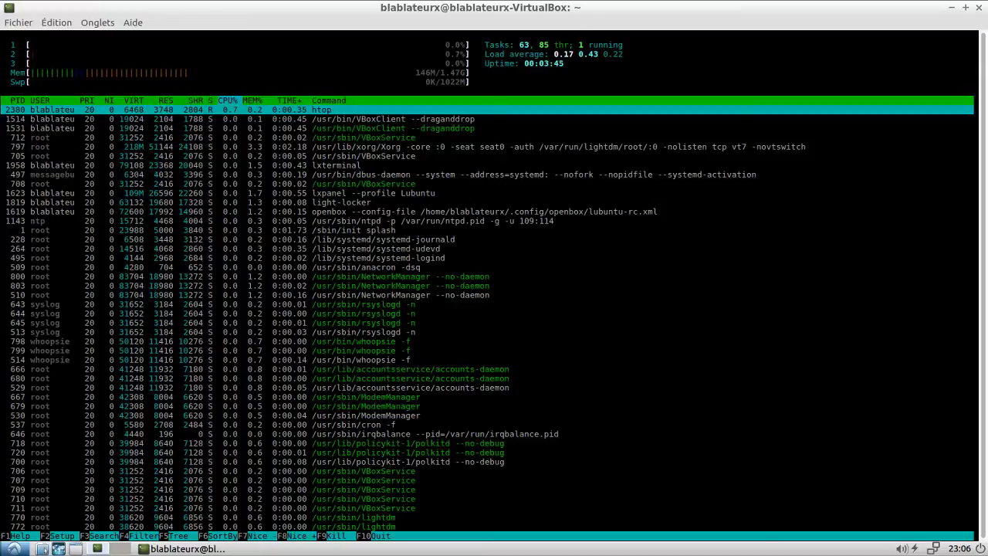
{"action": "left_click", "coordinate": [980, 7]}
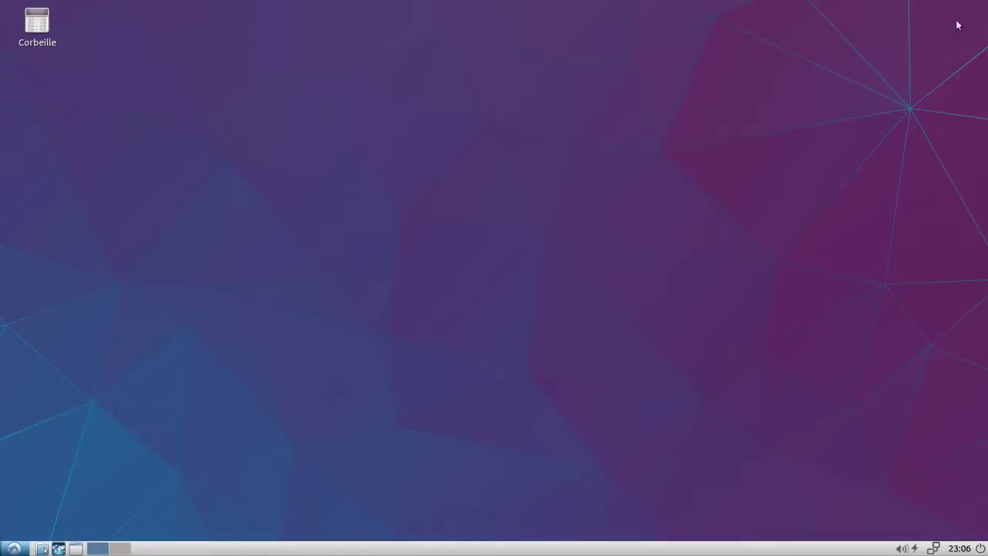
Create a new folder named blablaLINUX on the desktop.
{"action": "right_click", "coordinate": [128, 134]}
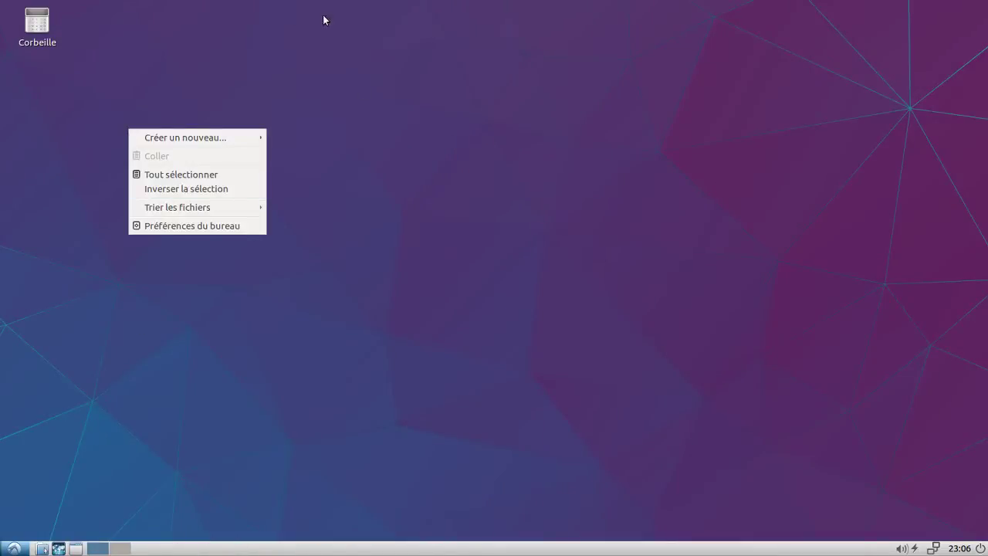
{"action": "mouse_move", "coordinate": [236, 139]}
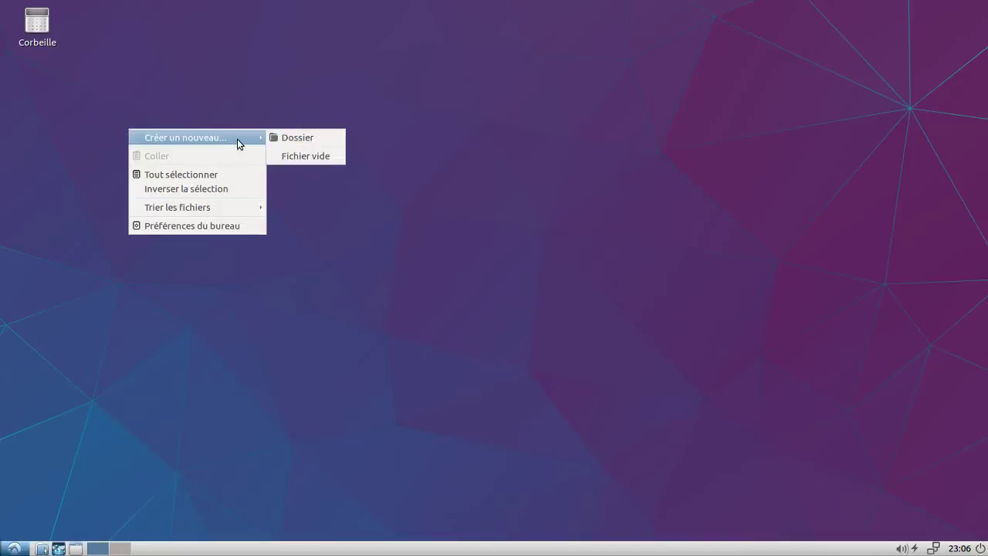
{"action": "left_click", "coordinate": [290, 139]}
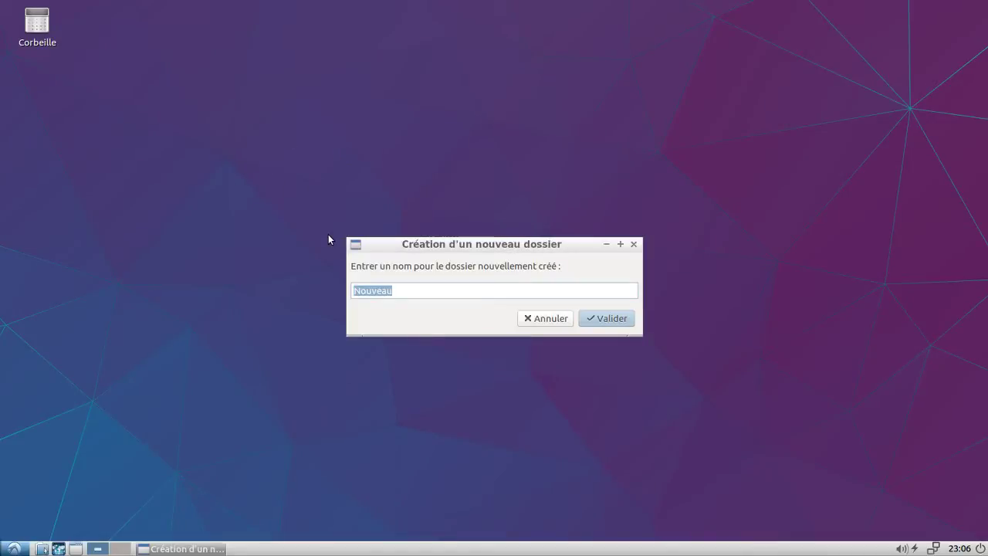
{"action": "type", "text": "blablaLINUX"}
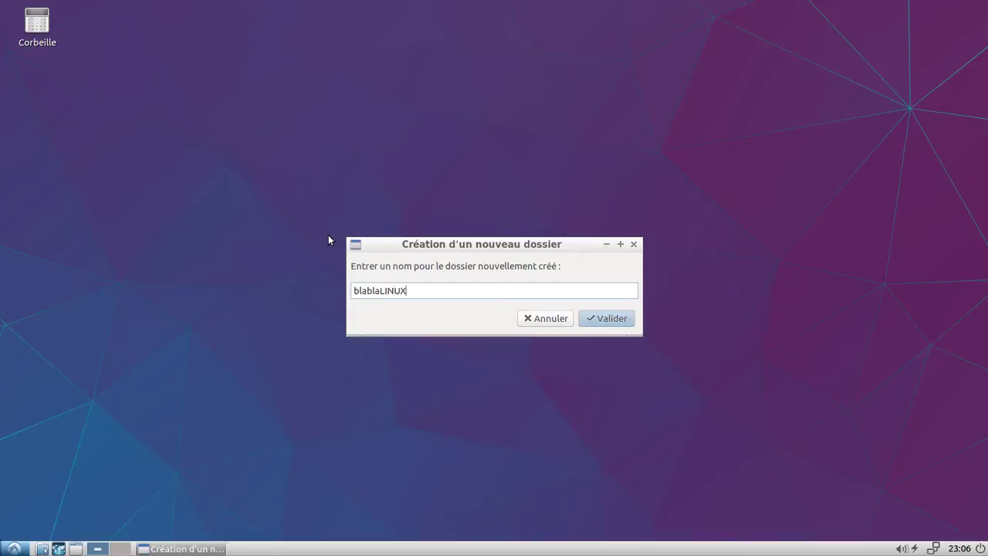
{"action": "key", "text": "Return"}
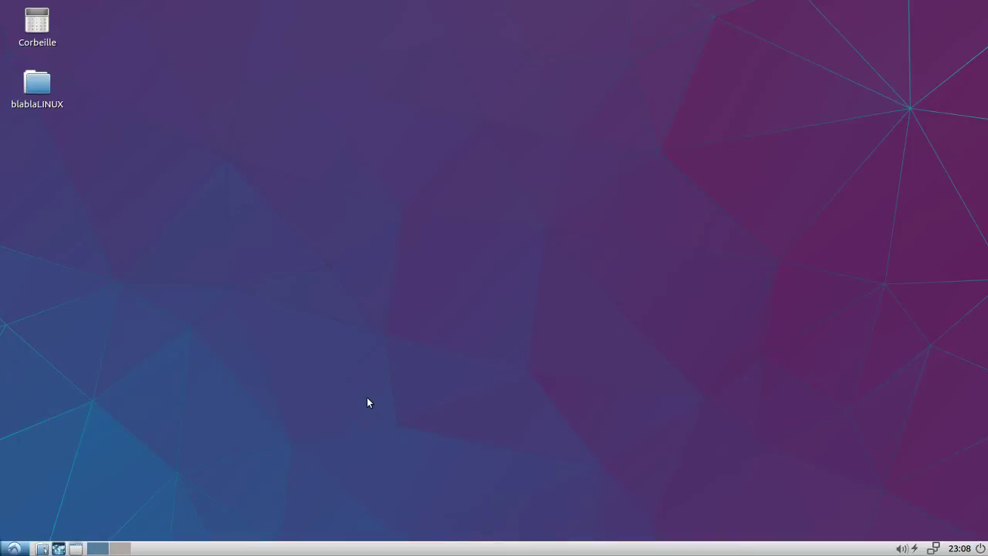
Leave full screen, switch to Chromium and open the third ownCloud files bookmark in perso > server.
{"action": "key", "text": "Control_R+f"}
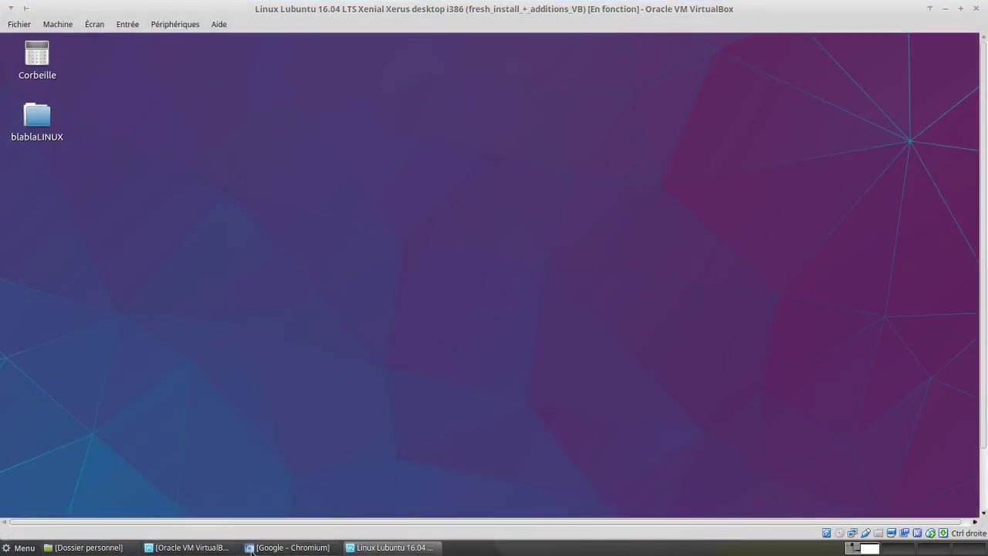
{"action": "left_click", "coordinate": [253, 548]}
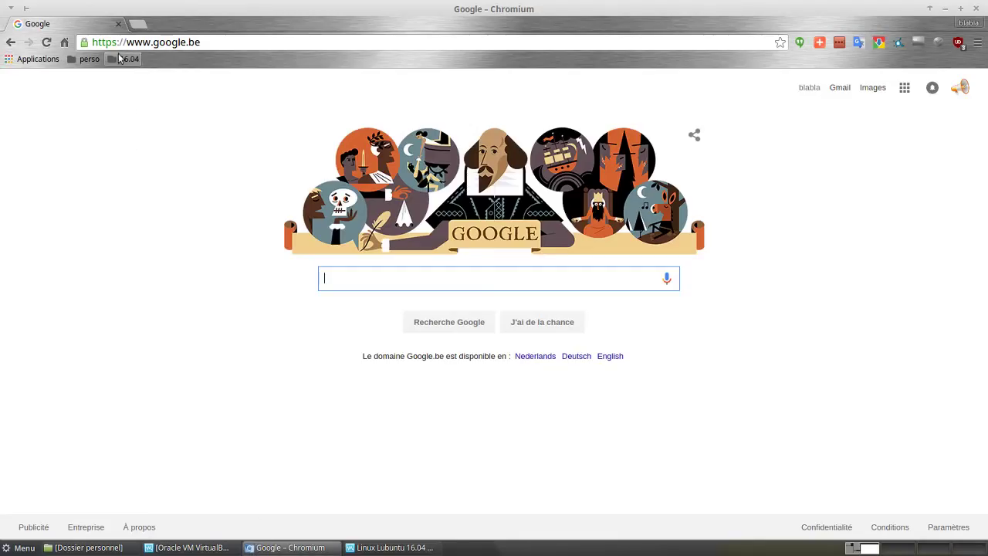
{"action": "left_click", "coordinate": [89, 59]}
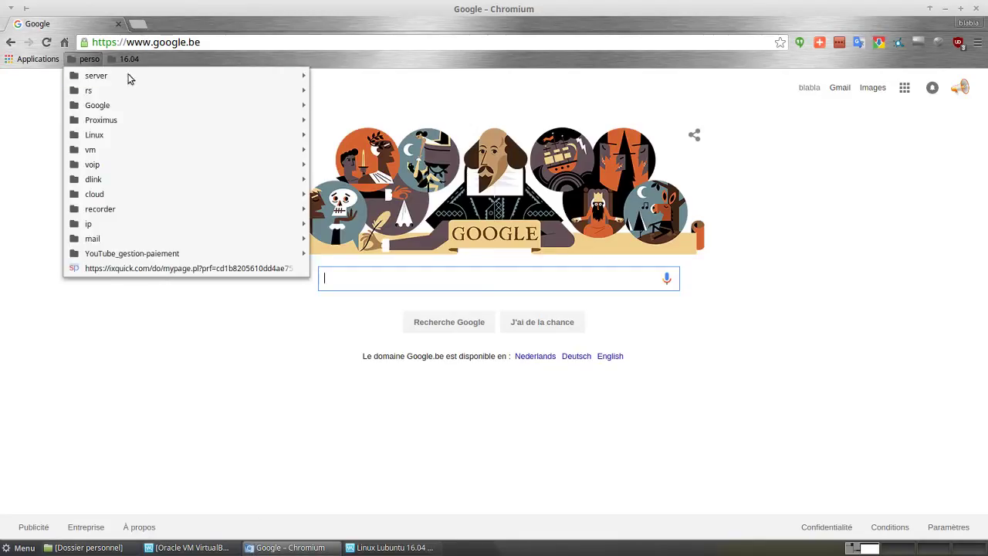
{"action": "mouse_move", "coordinate": [227, 85]}
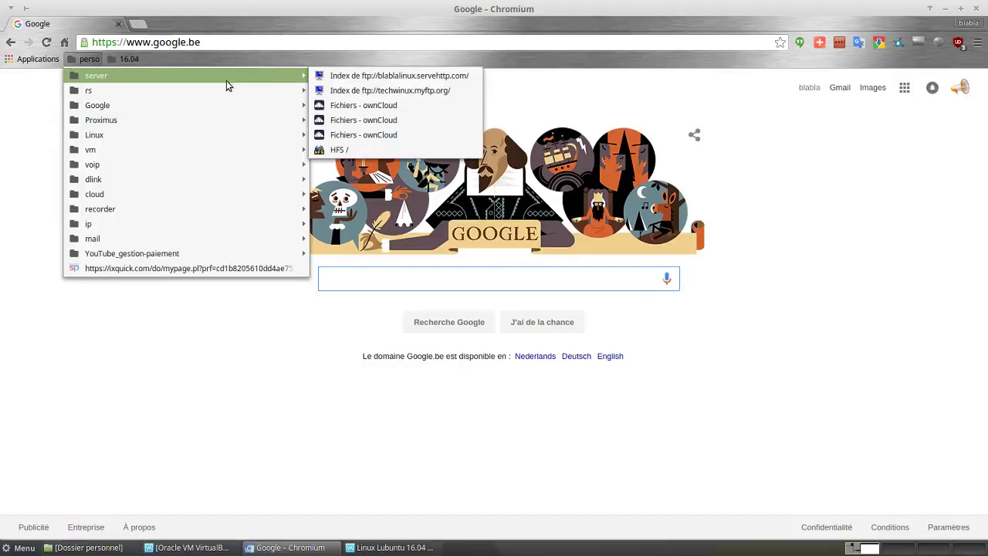
{"action": "left_click", "coordinate": [421, 136]}
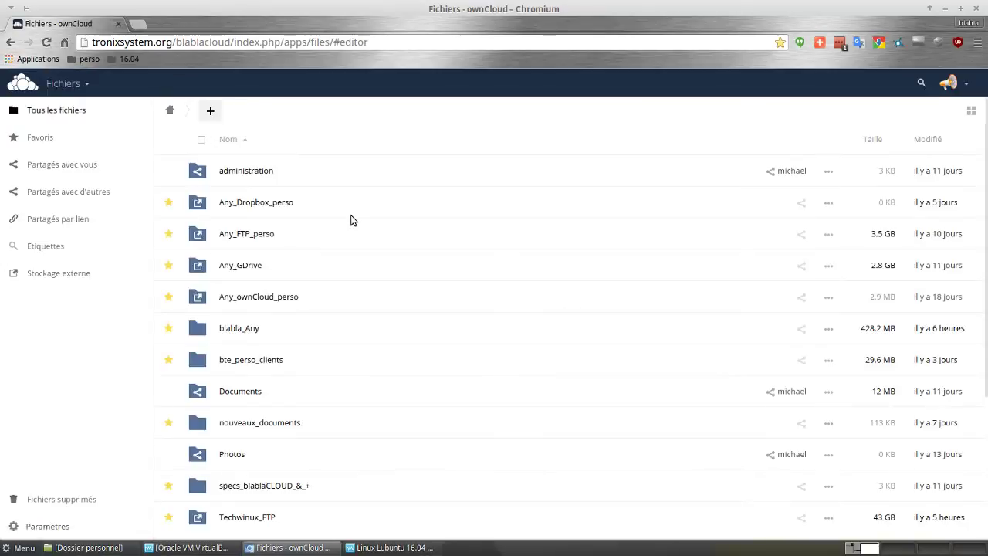
Open the LINUX folder inside Techwinux_FTP.
{"action": "scroll", "coordinate": [330, 385], "scroll_direction": "down", "scroll_amount": 5}
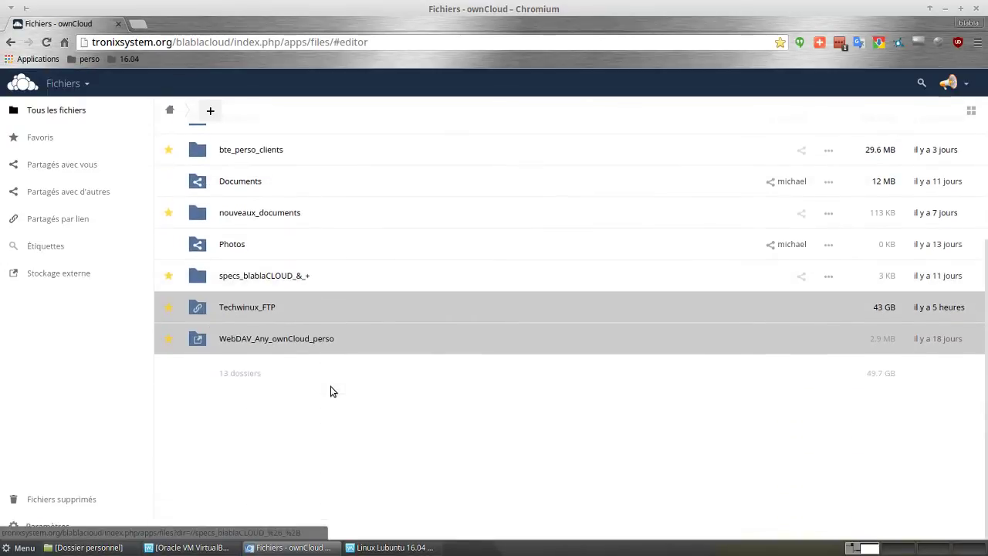
{"action": "scroll", "coordinate": [330, 390], "scroll_direction": "up", "scroll_amount": 1}
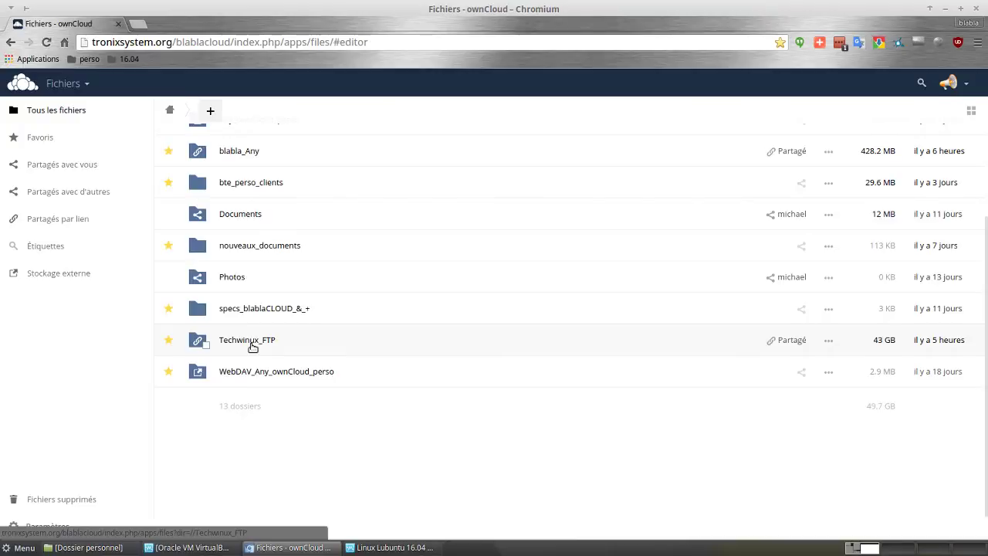
{"action": "left_click", "coordinate": [251, 344]}
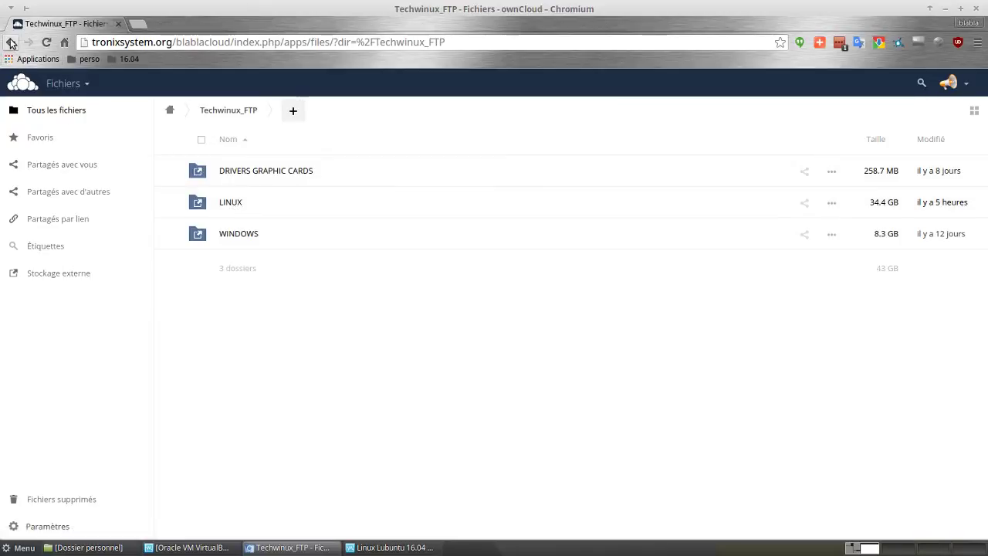
{"action": "left_click", "coordinate": [223, 202]}
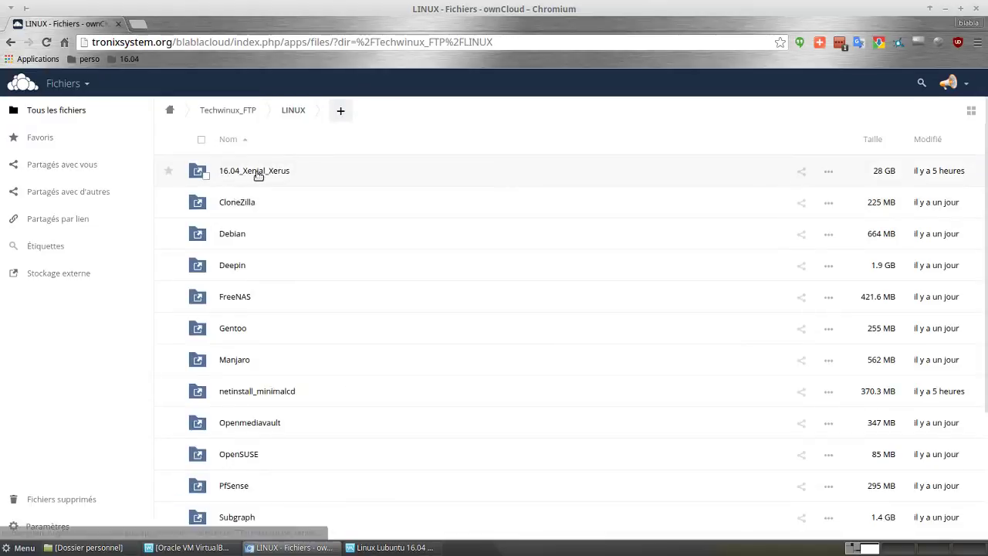
Open the sharing details of the 16.04_Xenial_Xerus folder and copy its public link.
{"action": "left_click", "coordinate": [801, 175]}
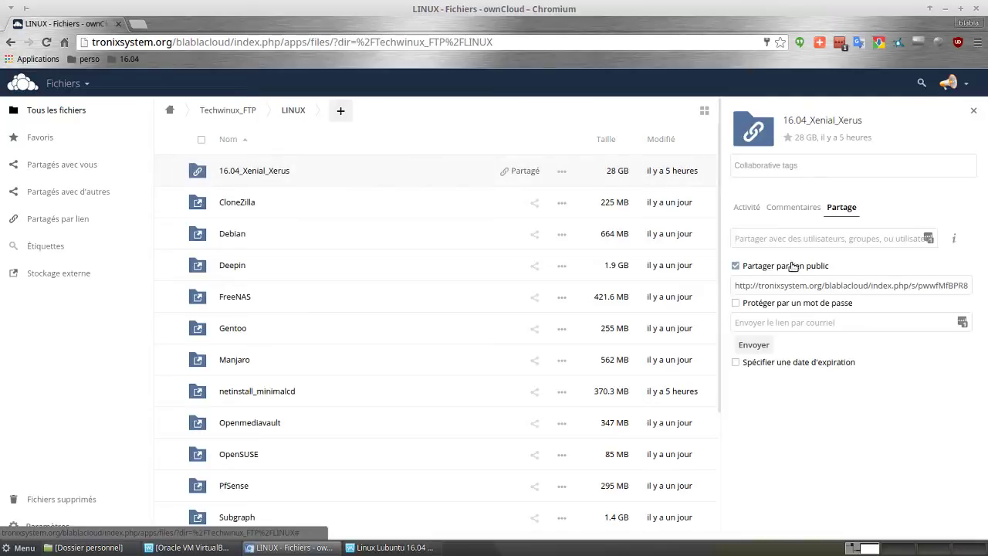
{"action": "left_click", "coordinate": [795, 290]}
{"action": "right_click", "coordinate": [795, 291]}
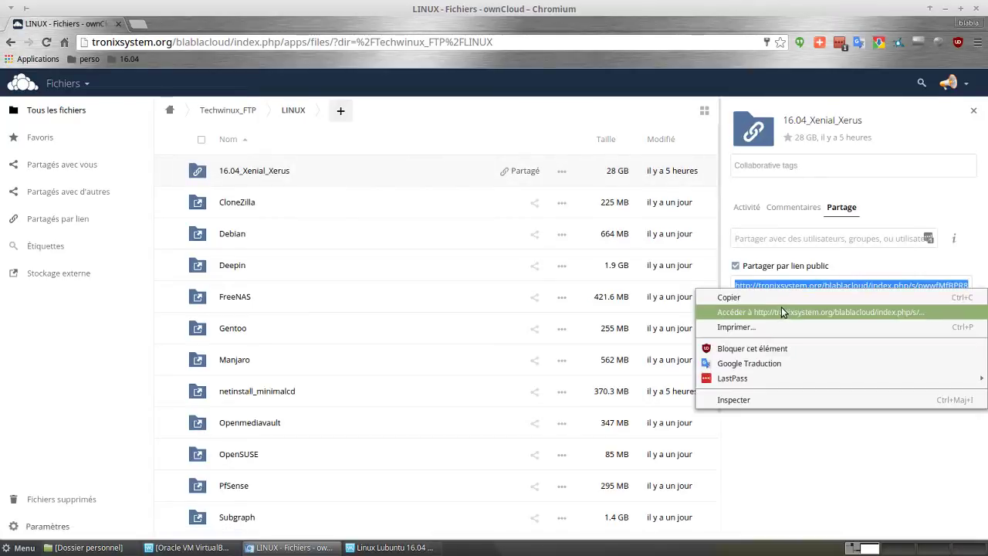
{"action": "left_click", "coordinate": [777, 299]}
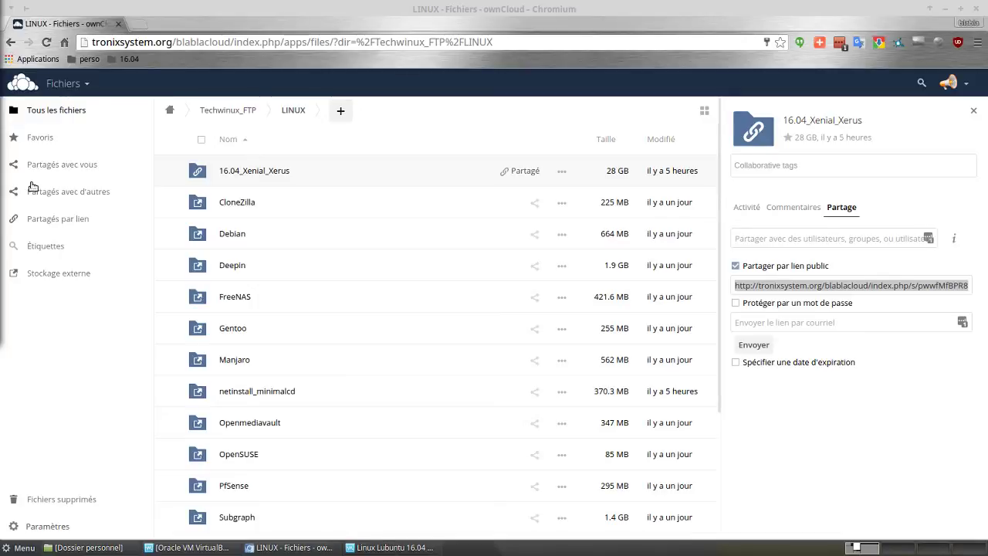
Return the browser to its home page, minimize it and show the Lubuntu virtual machine in full screen.
{"action": "left_click", "coordinate": [64, 42]}
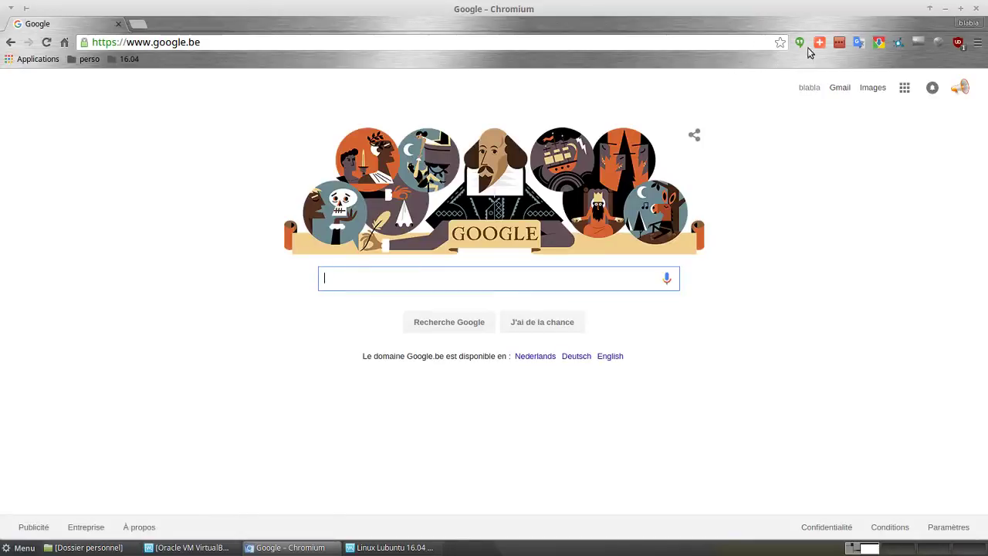
{"action": "left_click", "coordinate": [942, 12]}
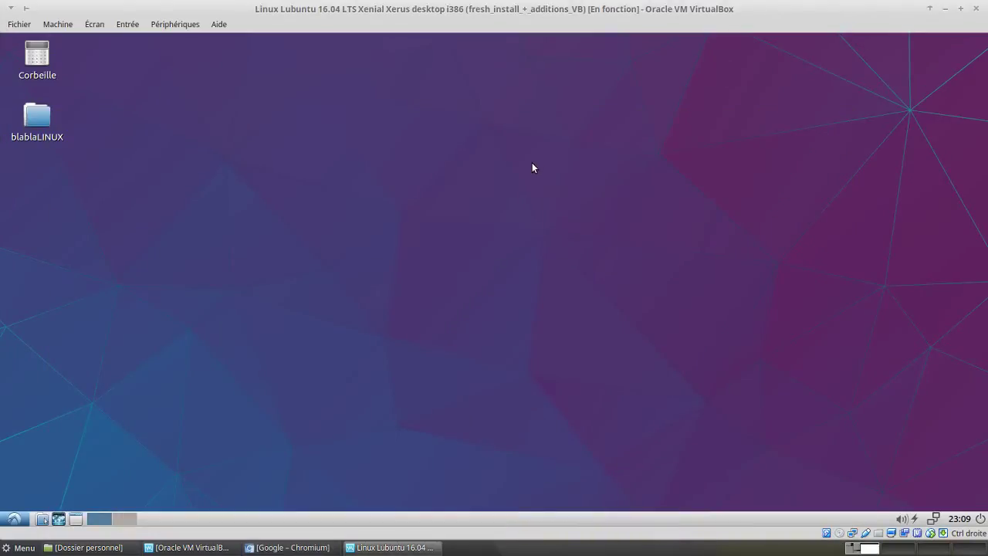
{"action": "key", "text": "Control_R+f"}
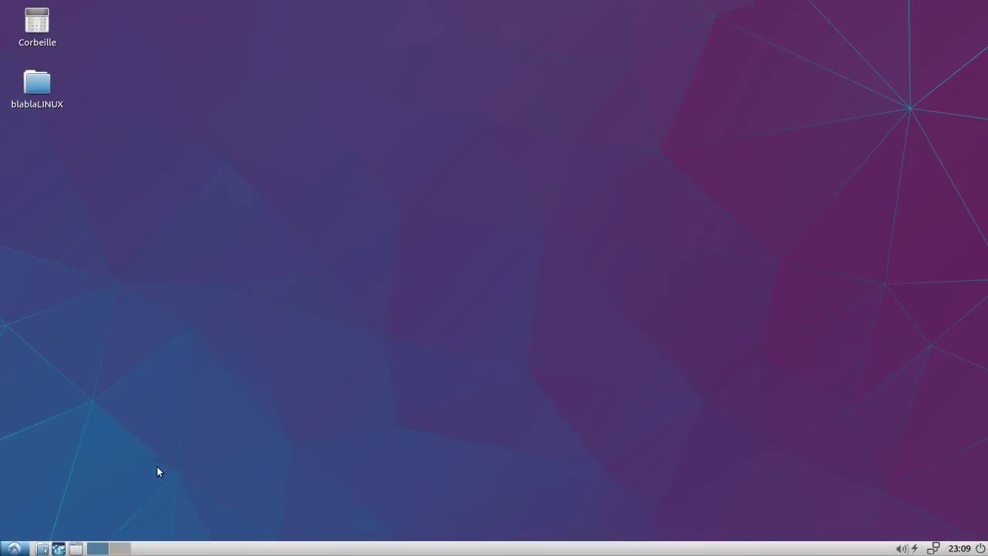
Open the desktop preferences and shift their window slightly upward.
{"action": "right_click", "coordinate": [85, 324]}
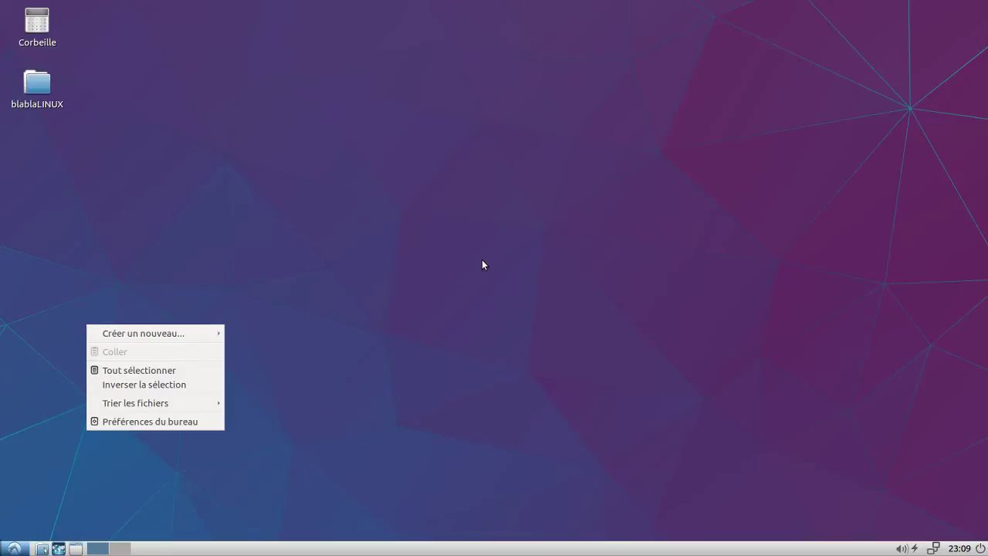
{"action": "left_click", "coordinate": [185, 423]}
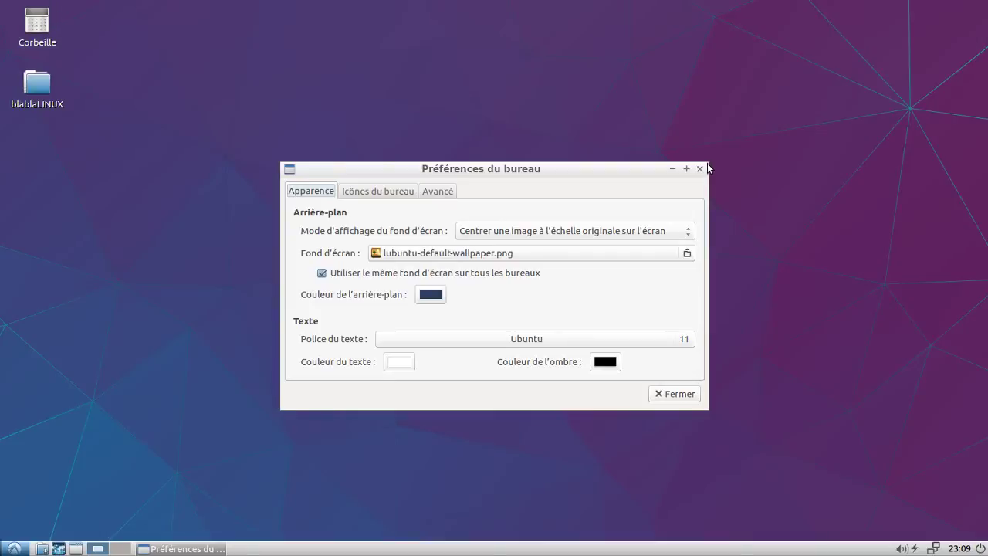
{"action": "mouse_move", "coordinate": [645, 168]}
{"action": "left_mouse_down"}
{"action": "mouse_move", "coordinate": [614, 170]}
{"action": "mouse_move", "coordinate": [645, 161]}
{"action": "left_mouse_up"}
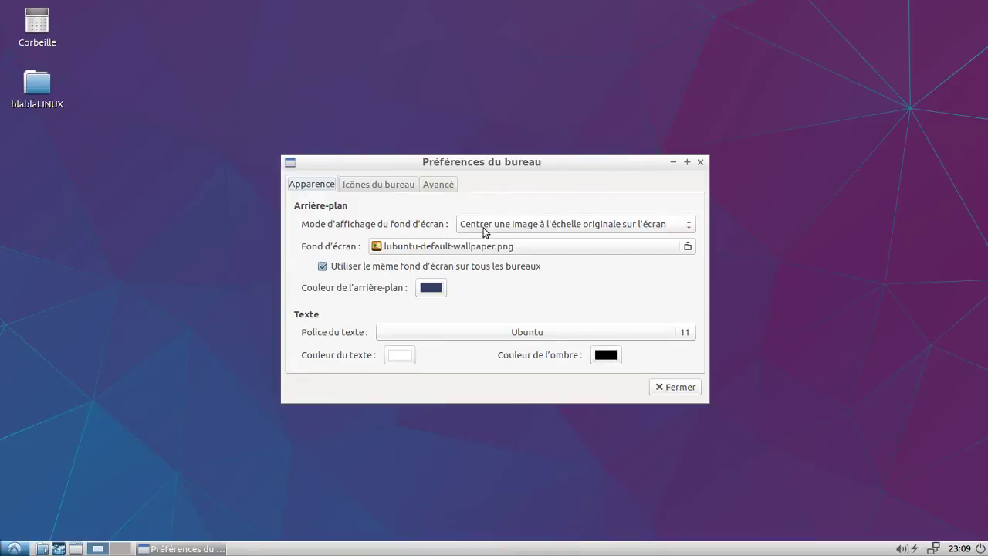
Preview the available Lubuntu wallpapers, keep lubuntu-default-wallpaper.png, and inspect the background colour chooser without changing the colour.
{"action": "left_click", "coordinate": [463, 246]}
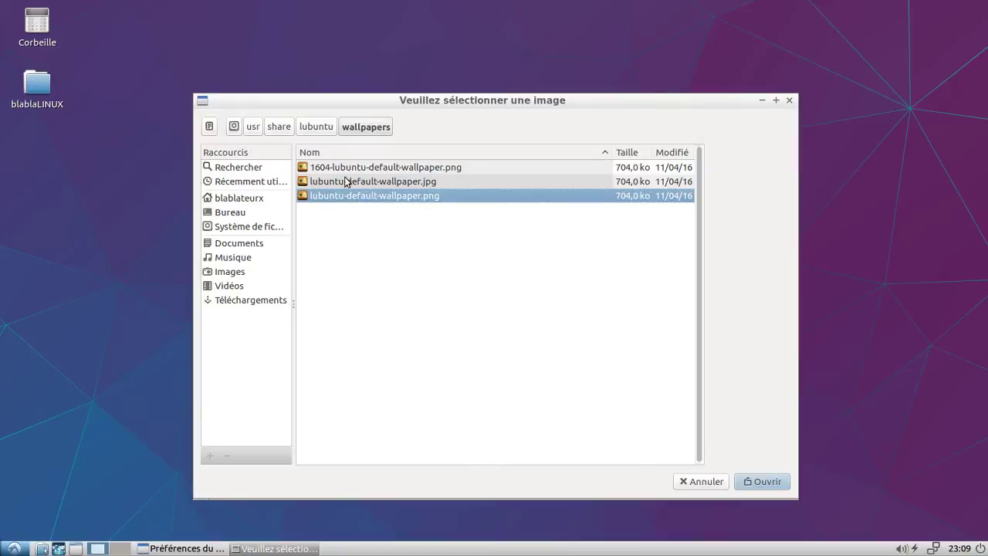
{"action": "left_click", "coordinate": [364, 185]}
{"action": "left_click", "coordinate": [366, 169]}
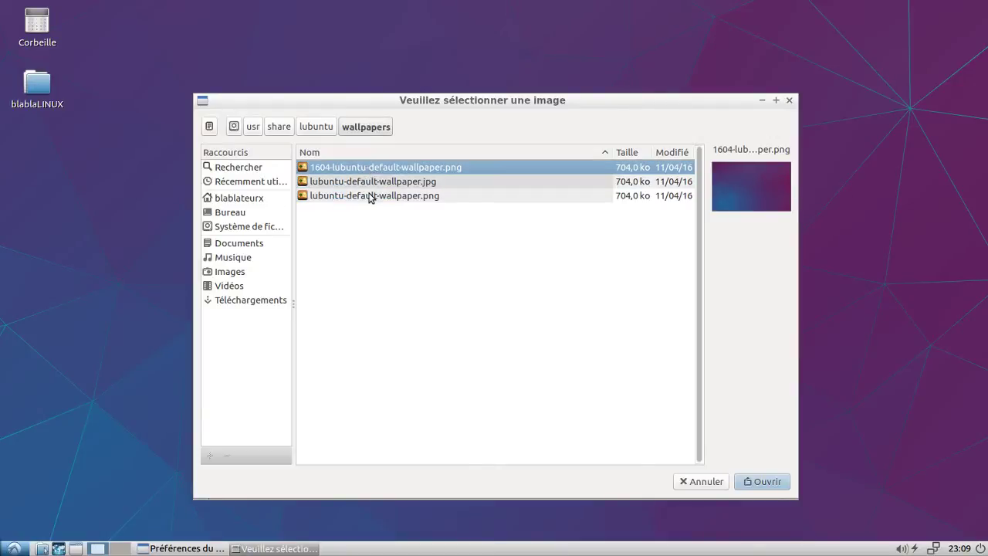
{"action": "left_click", "coordinate": [371, 194]}
{"action": "left_click", "coordinate": [371, 183]}
{"action": "left_click", "coordinate": [373, 166]}
{"action": "left_click", "coordinate": [377, 195]}
{"action": "left_click", "coordinate": [757, 479]}
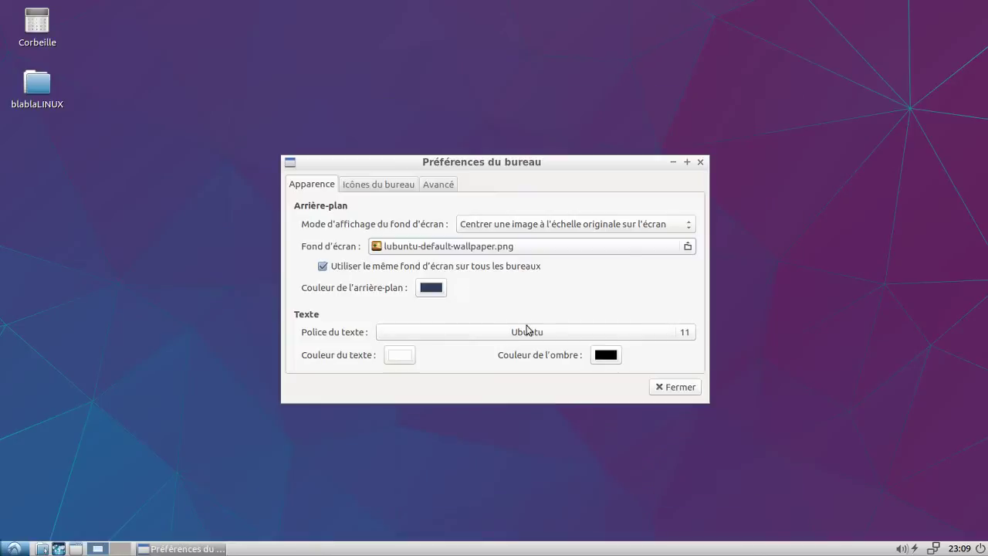
{"action": "left_click", "coordinate": [430, 289]}
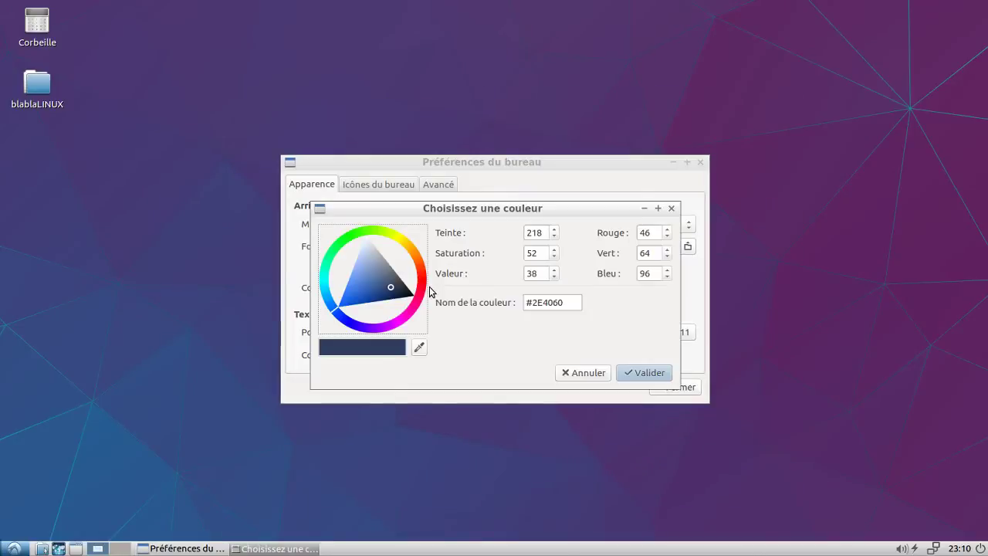
{"action": "left_click", "coordinate": [604, 377]}
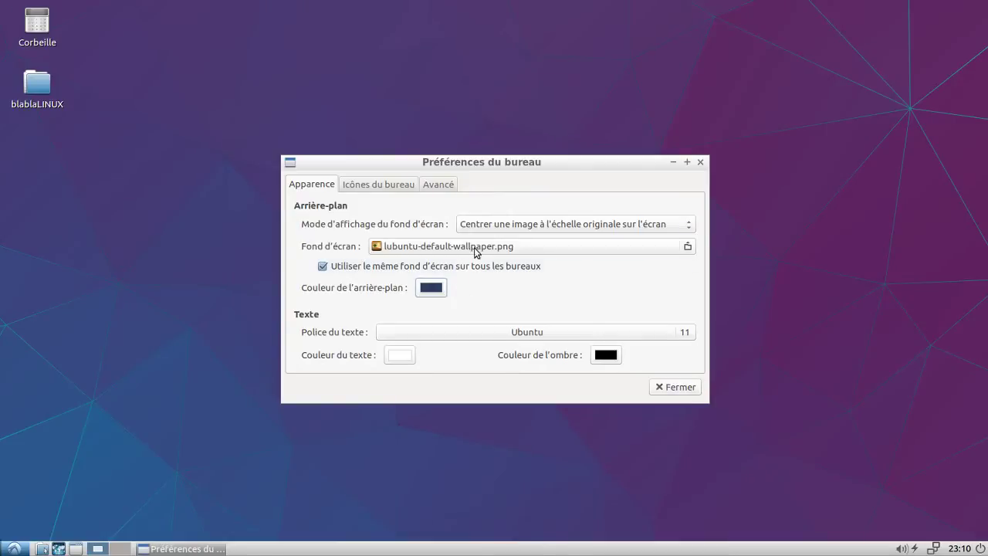
Stop displaying the Corbeille and the mounted volumes on the desktop.
{"action": "left_click", "coordinate": [399, 189]}
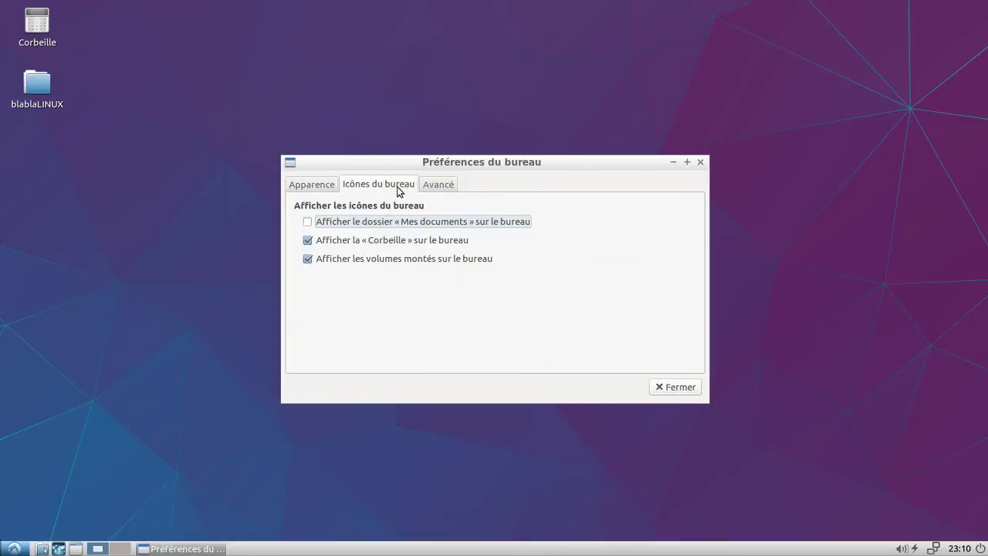
{"action": "left_click", "coordinate": [355, 242]}
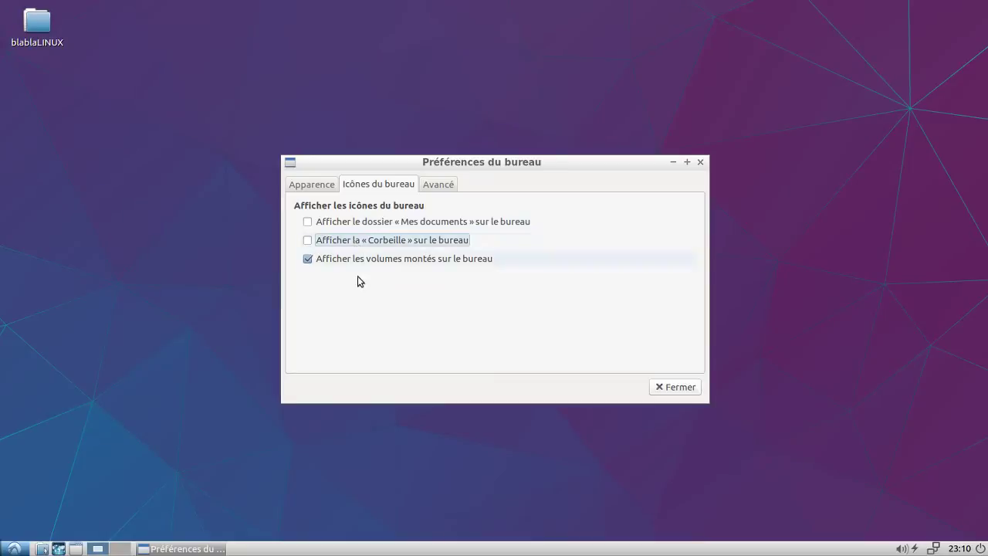
{"action": "left_click", "coordinate": [364, 261]}
Compare the standard desktop context menu with the window manager's menu by enabling the latter for clicks on the desktop.
{"action": "left_click", "coordinate": [436, 186]}
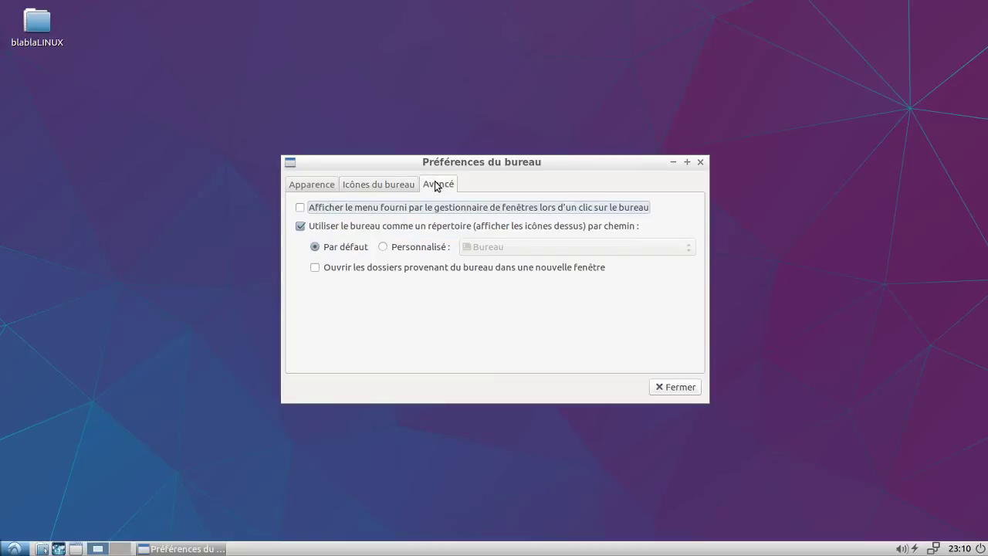
{"action": "right_click", "coordinate": [245, 196]}
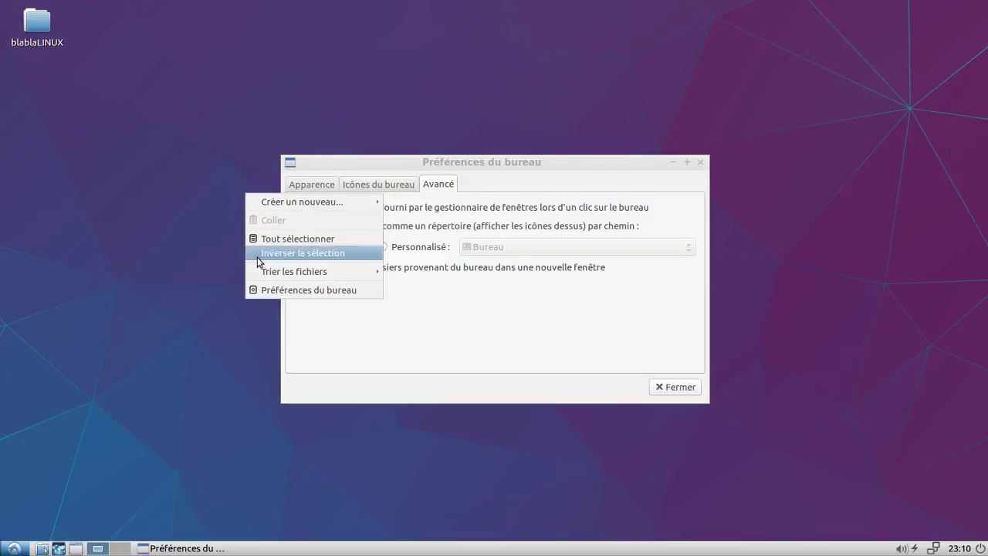
{"action": "left_click", "coordinate": [141, 230]}
{"action": "left_click", "coordinate": [319, 206]}
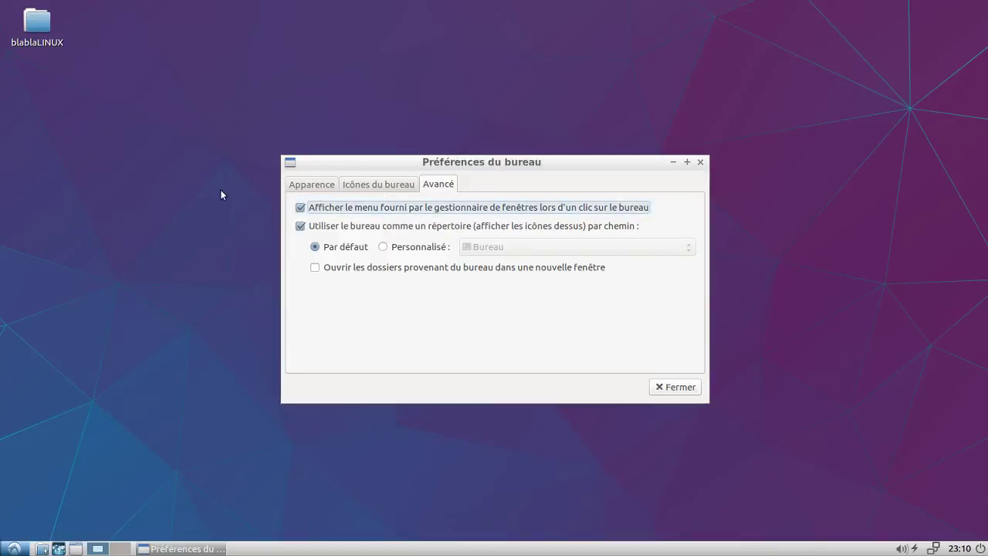
{"action": "right_click", "coordinate": [221, 190]}
{"action": "mouse_move", "coordinate": [235, 305]}
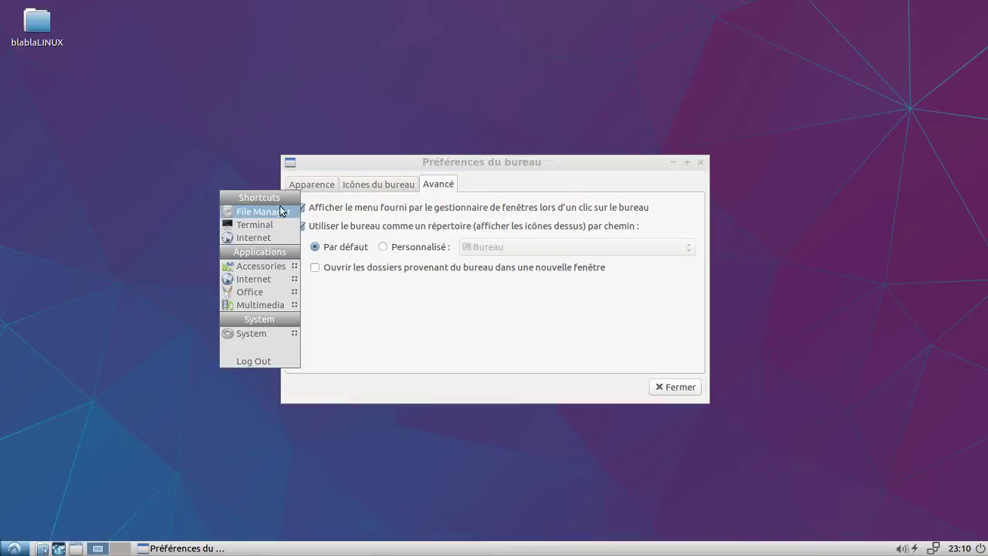
{"action": "left_click", "coordinate": [151, 213]}
{"action": "right_click", "coordinate": [151, 213]}
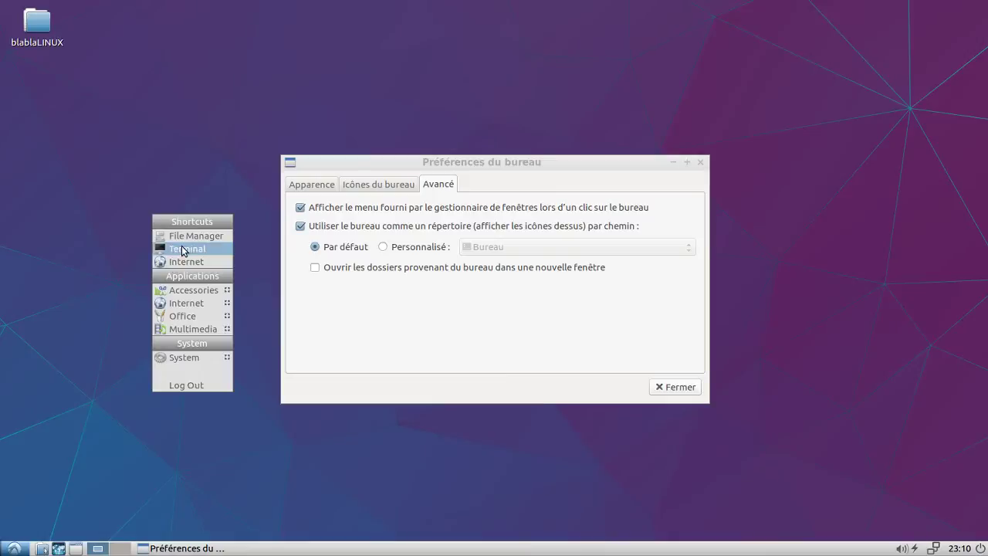
{"action": "left_click", "coordinate": [103, 273]}
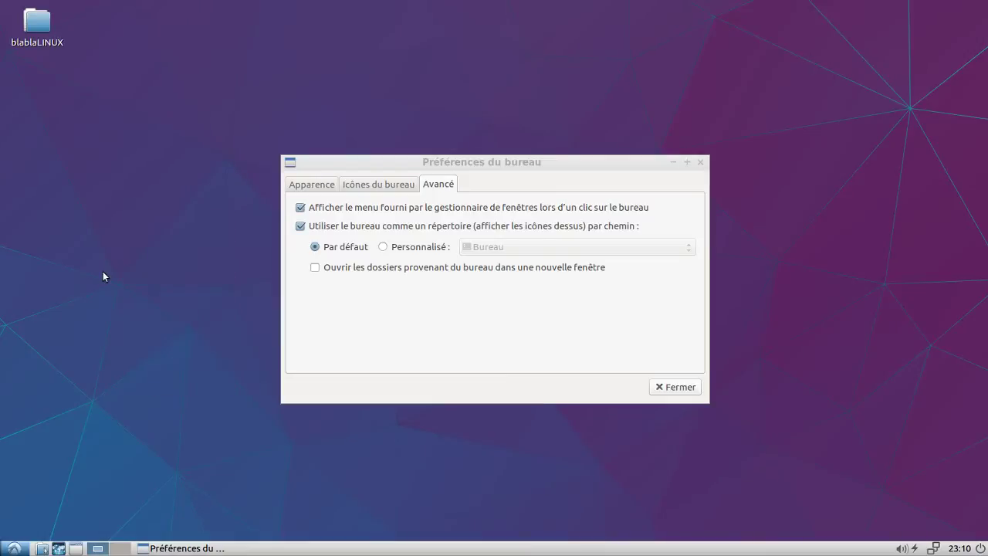
Disable the window manager's menu for desktop clicks and check the desktop's context menu.
{"action": "left_click", "coordinate": [432, 208]}
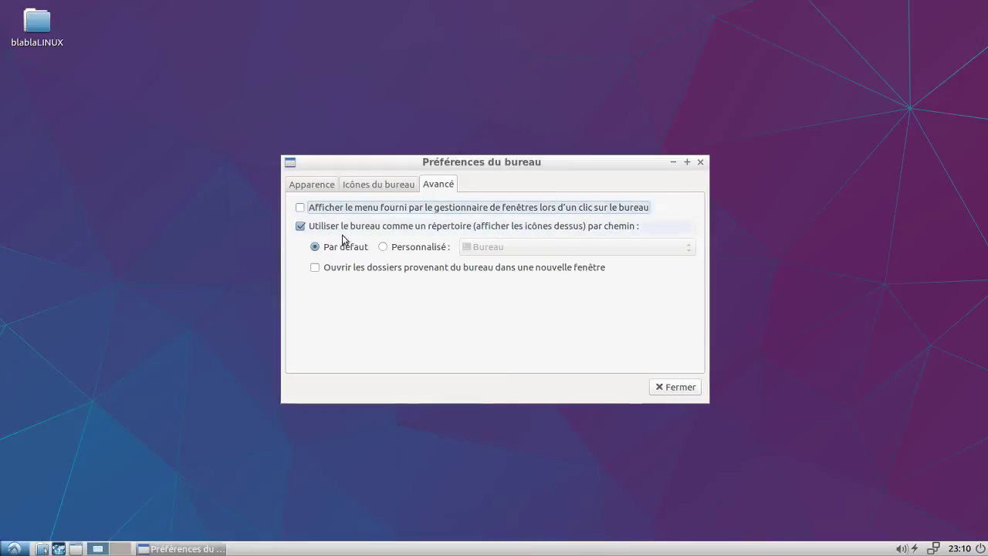
{"action": "right_click", "coordinate": [235, 261]}
{"action": "left_click", "coordinate": [209, 235]}
{"action": "right_click", "coordinate": [202, 240]}
{"action": "left_click", "coordinate": [186, 228]}
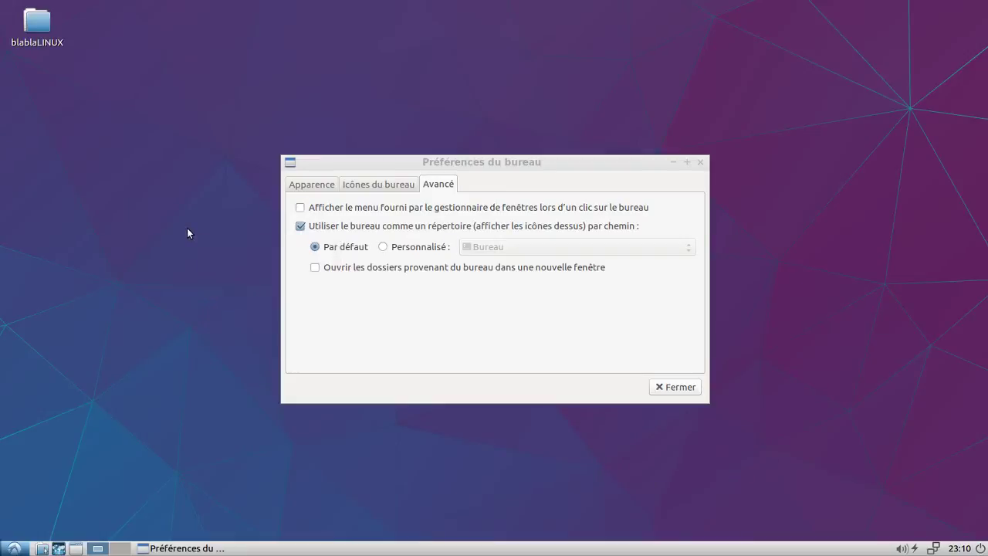
Turn the option to use the desktop as a directory off and on again, and close the desktop preferences.
{"action": "left_click", "coordinate": [502, 231]}
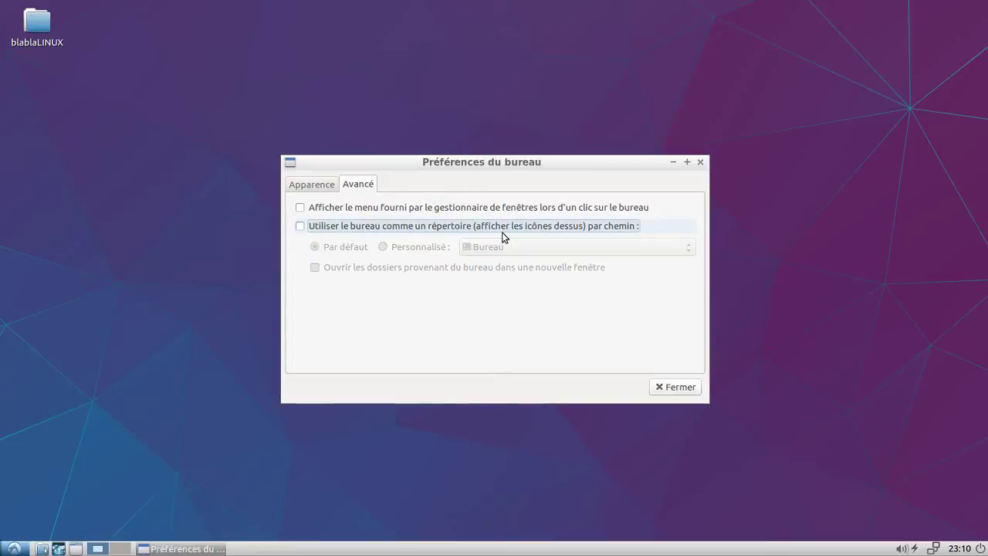
{"action": "left_click", "coordinate": [408, 233]}
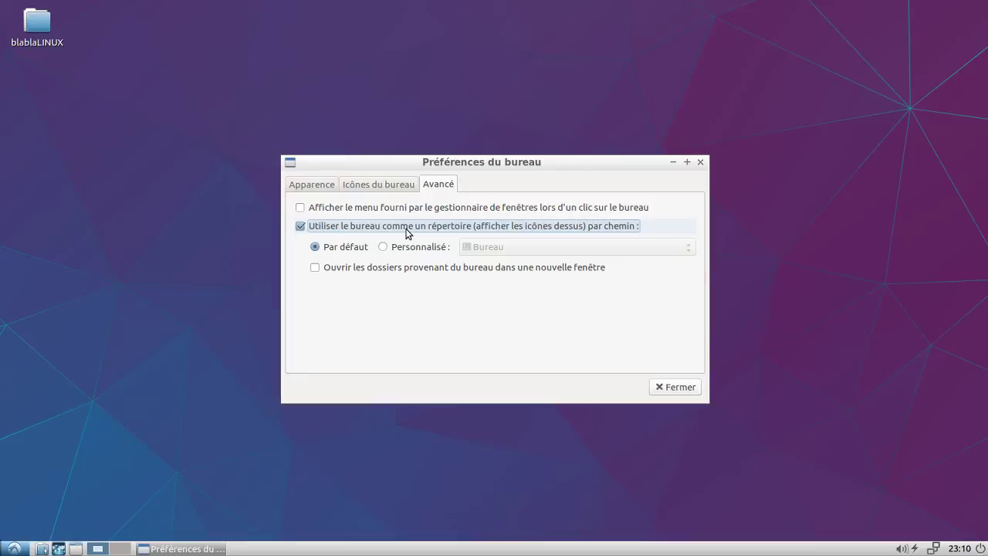
{"action": "left_click", "coordinate": [669, 388]}
Open the Personnaliser l'apparence settings and show the list of interface themes.
{"action": "left_click", "coordinate": [14, 548]}
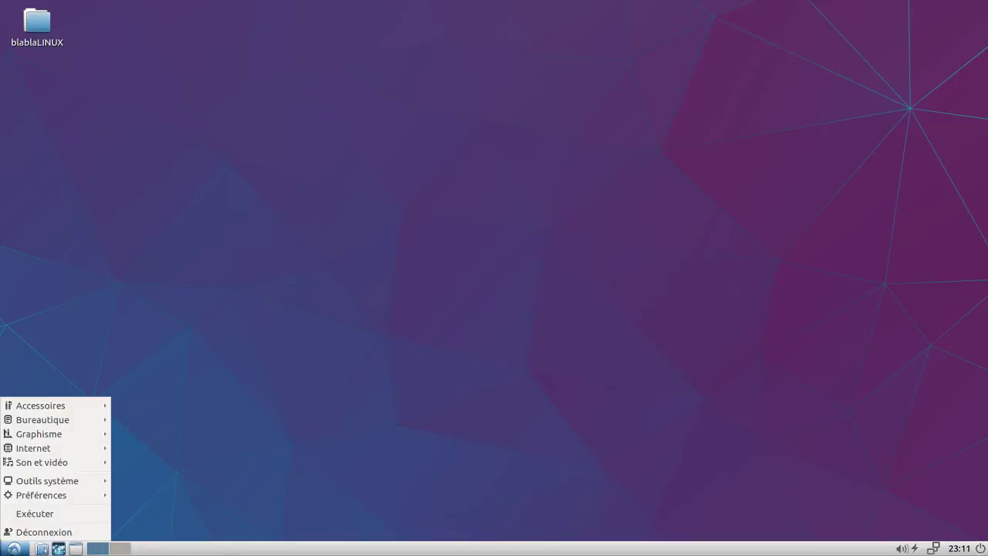
{"action": "mouse_move", "coordinate": [46, 497]}
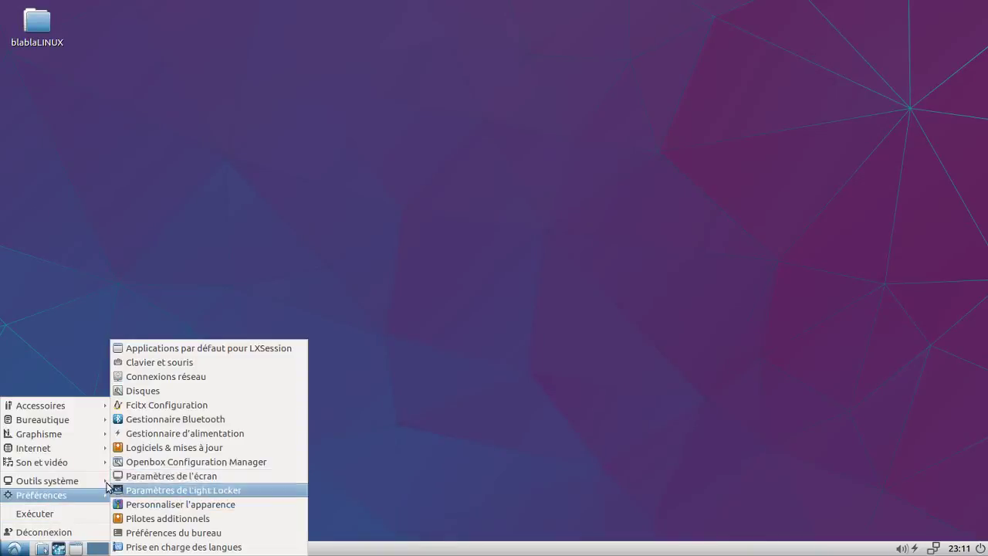
{"action": "mouse_move", "coordinate": [92, 485]}
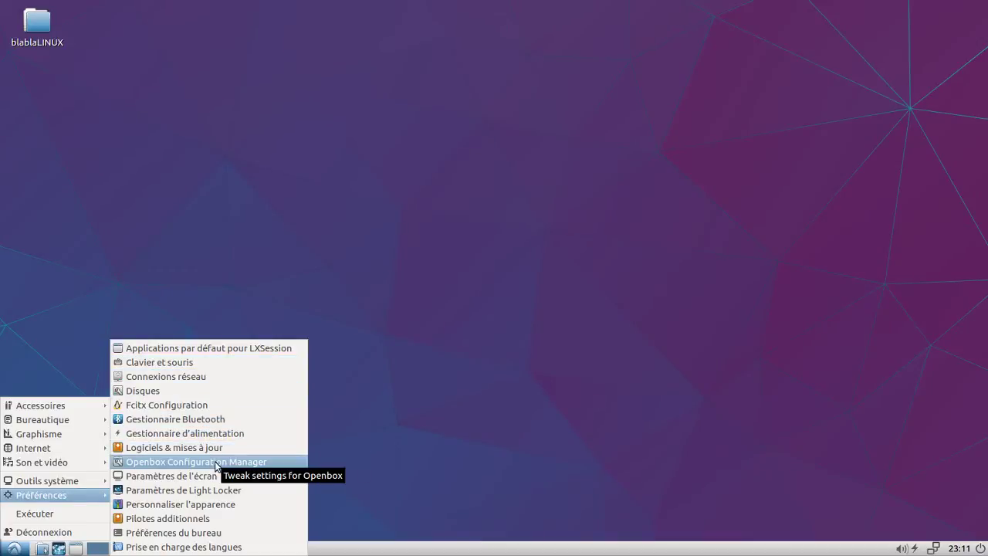
{"action": "left_click", "coordinate": [236, 505]}
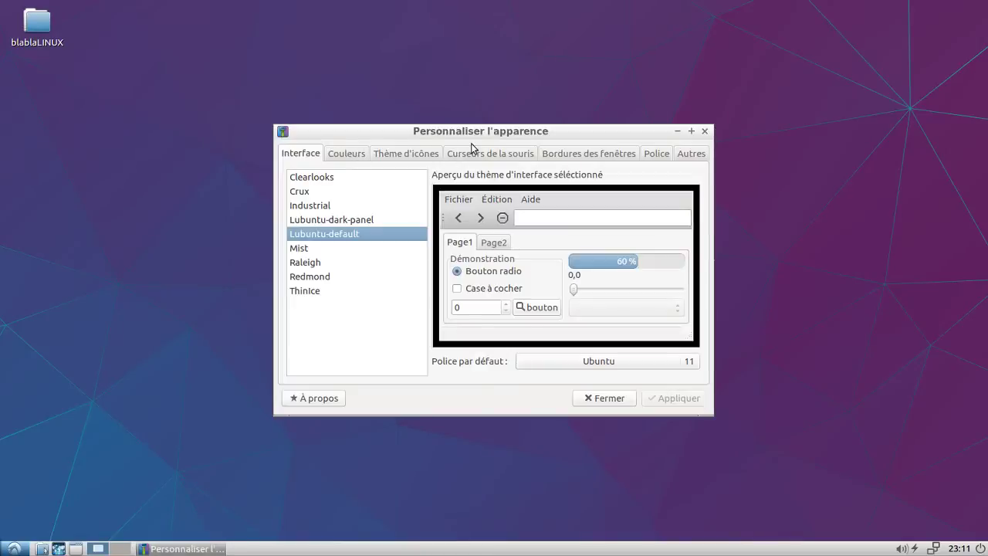
{"action": "left_click", "coordinate": [283, 132]}
{"action": "left_click", "coordinate": [283, 131]}
{"action": "left_click", "coordinate": [363, 157]}
{"action": "left_click", "coordinate": [318, 154]}
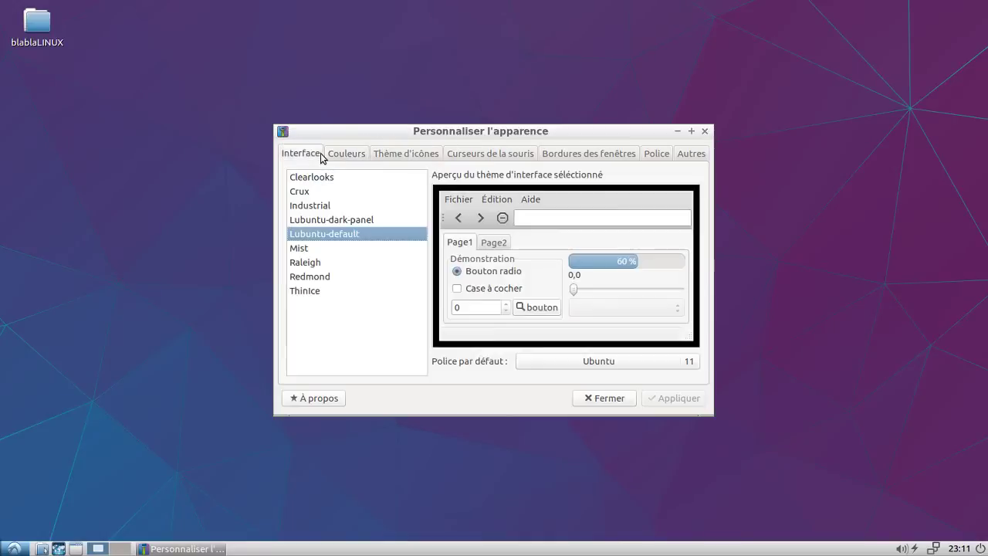
Preview several interface themes, including Industrial and ThinIce, and reselect Lubuntu-default.
{"action": "left_click", "coordinate": [335, 221]}
{"action": "left_click", "coordinate": [320, 207]}
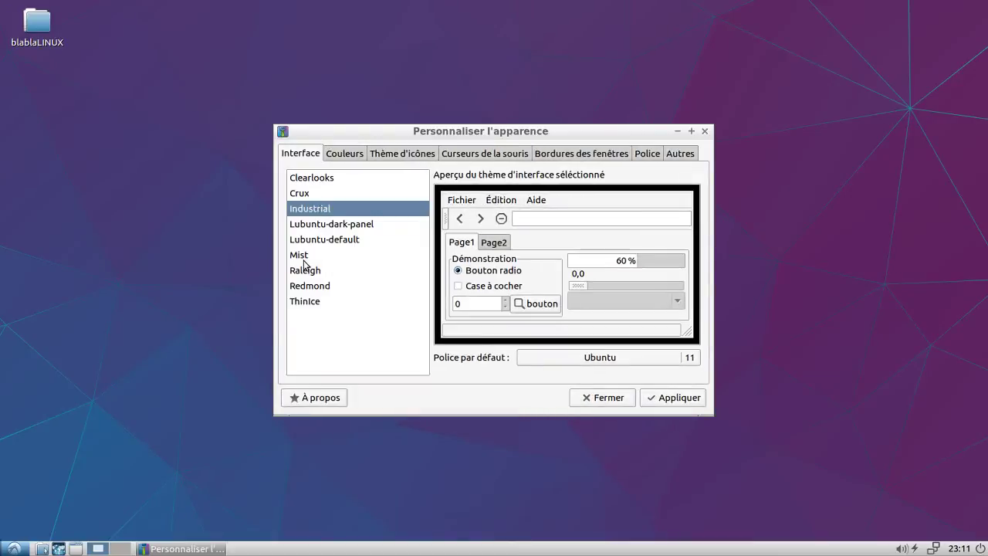
{"action": "left_click", "coordinate": [307, 260]}
{"action": "left_click", "coordinate": [308, 285]}
{"action": "left_click", "coordinate": [313, 301]}
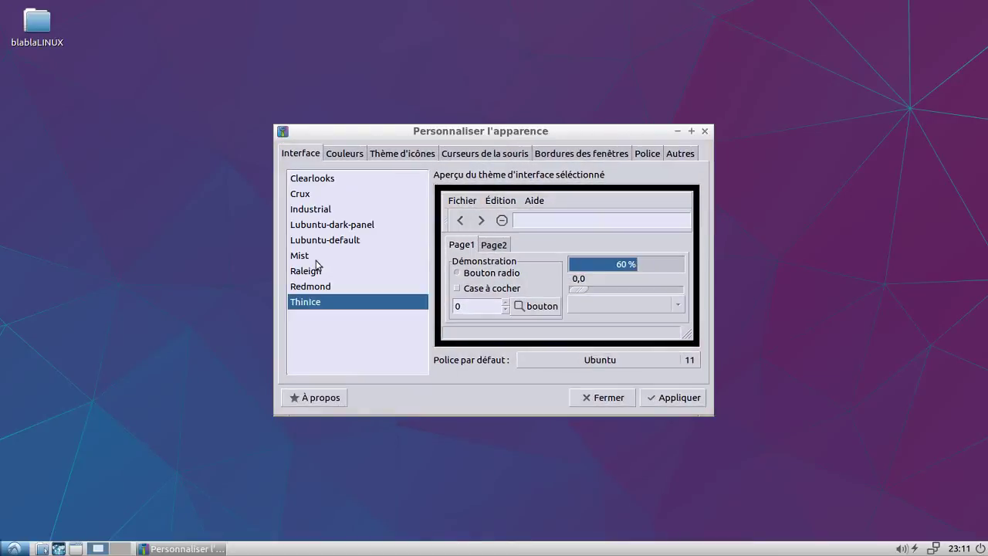
{"action": "left_click", "coordinate": [330, 240]}
Enable the custom colour theme to view its colour options, and disable it again.
{"action": "left_click", "coordinate": [346, 157]}
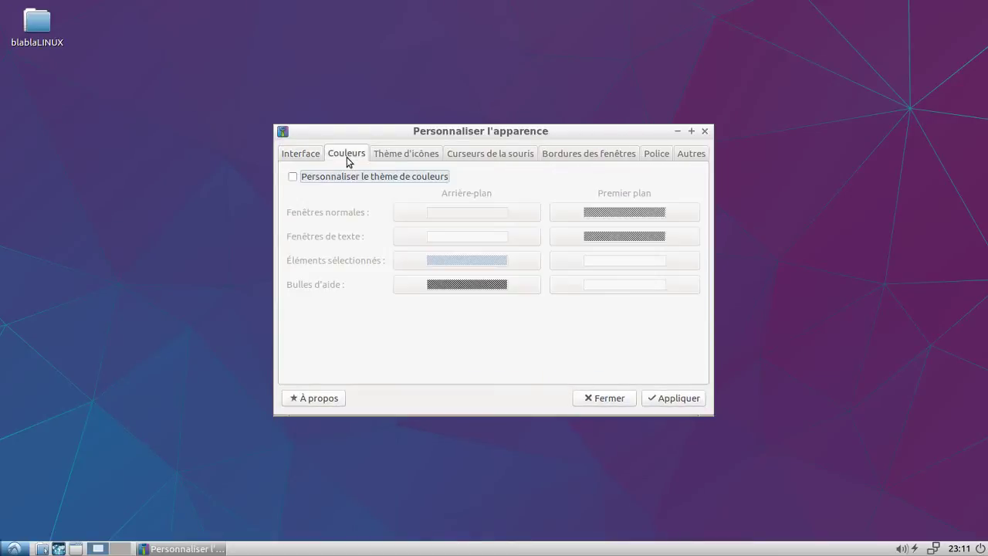
{"action": "left_click", "coordinate": [332, 179]}
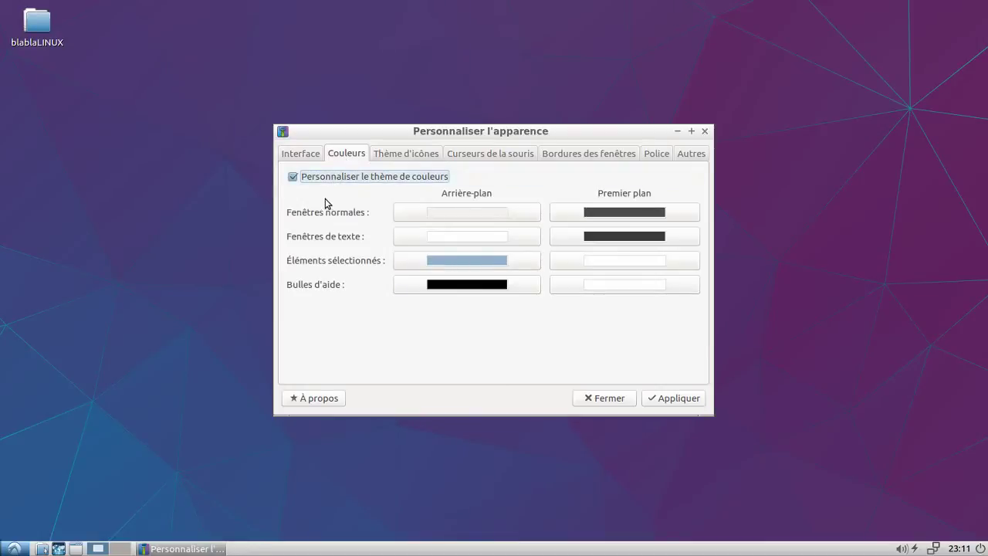
{"action": "left_click", "coordinate": [327, 176]}
Preview icon themes including Lubuntu-dark-panel, Ubuntu-Mono-Dark, Humanity-Dark, Humanity and GNOME, and reselect the Lubuntu icon theme.
{"action": "left_click", "coordinate": [403, 155]}
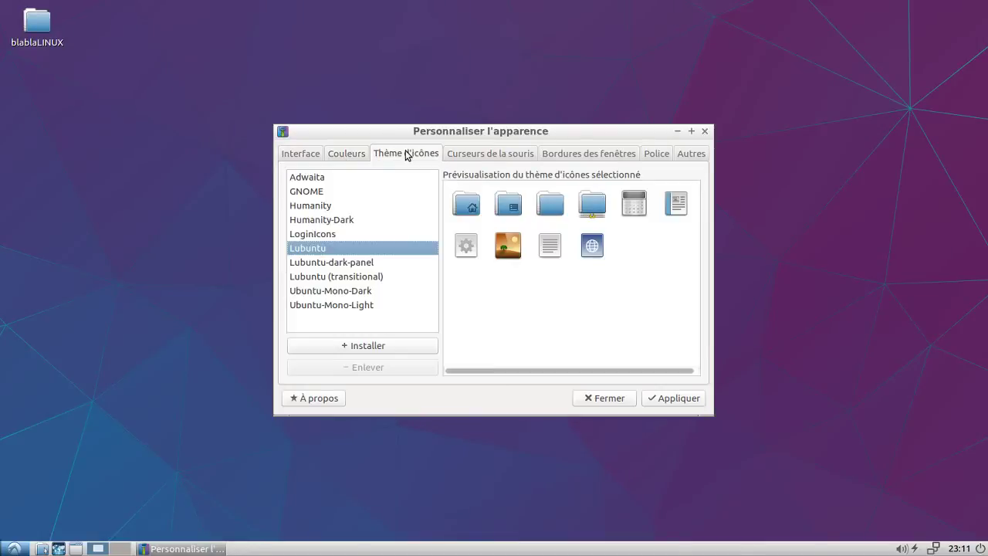
{"action": "left_click", "coordinate": [344, 263]}
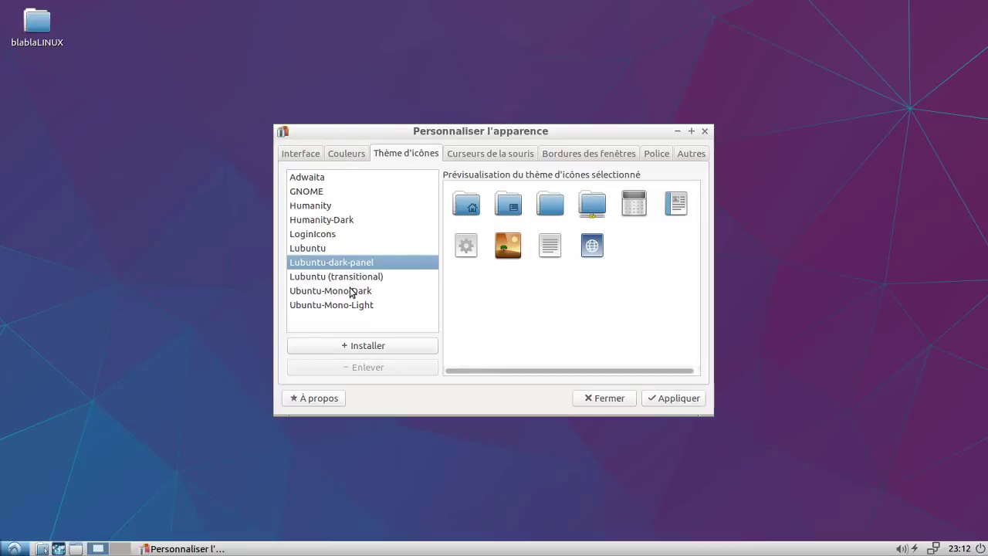
{"action": "left_click", "coordinate": [350, 290]}
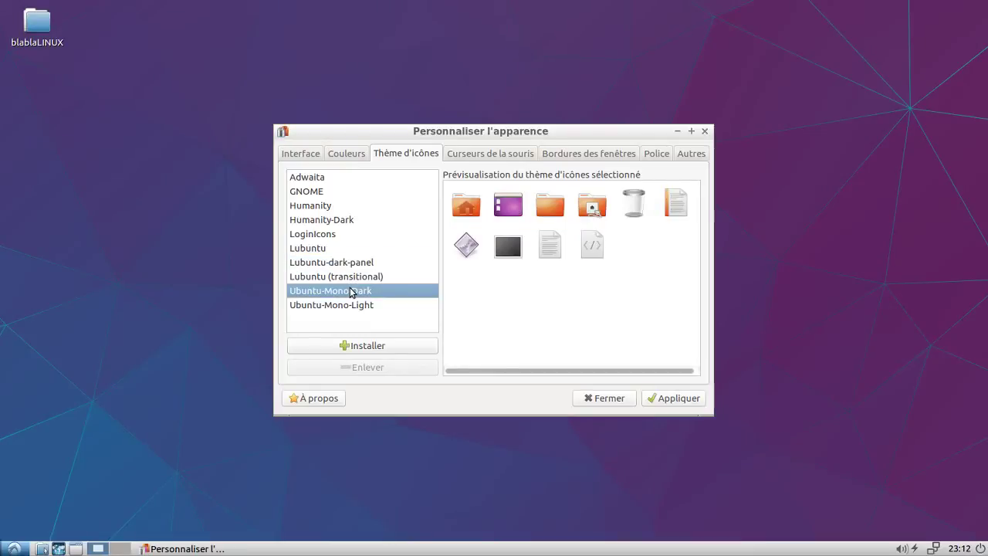
{"action": "left_click", "coordinate": [330, 220]}
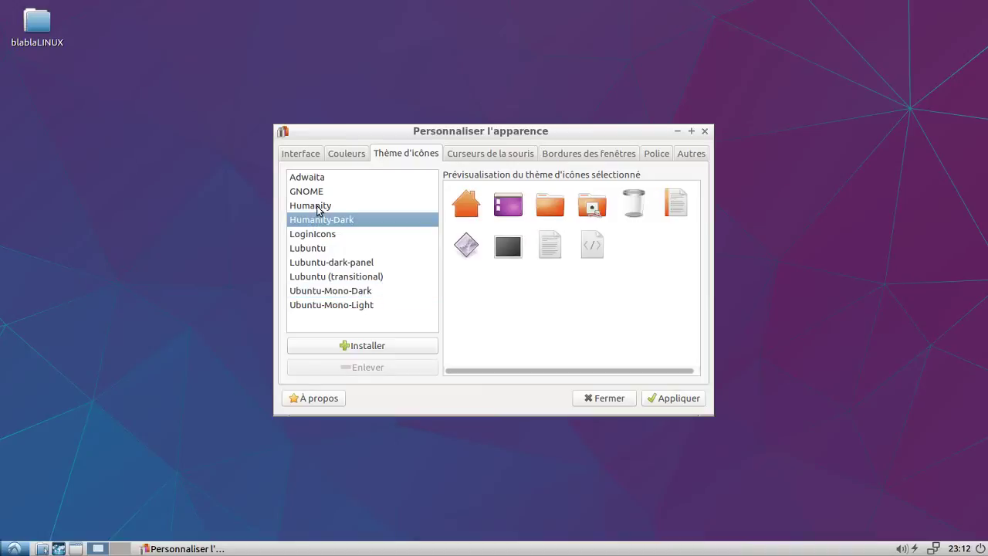
{"action": "left_click", "coordinate": [317, 206]}
{"action": "left_click", "coordinate": [319, 193]}
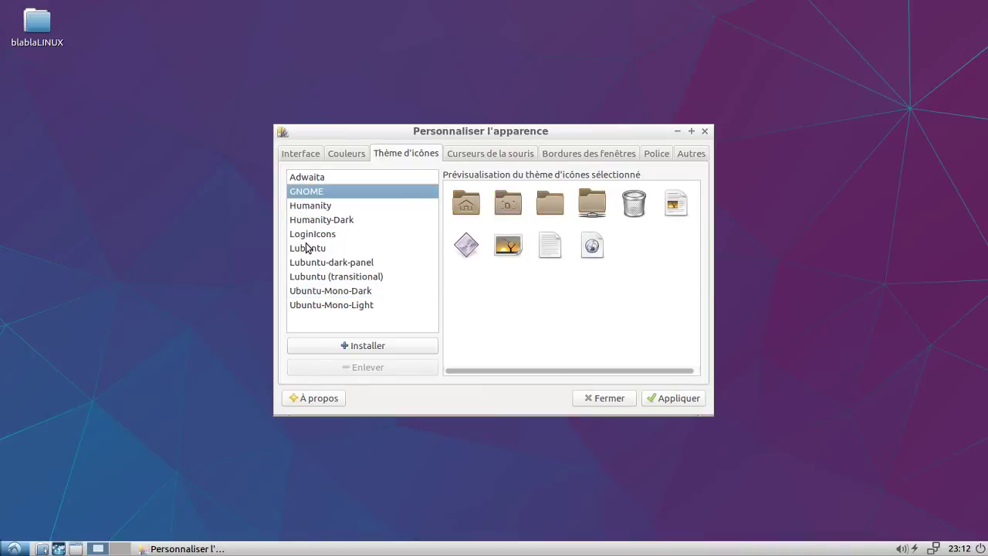
{"action": "left_click", "coordinate": [316, 249]}
{"action": "left_click", "coordinate": [321, 263]}
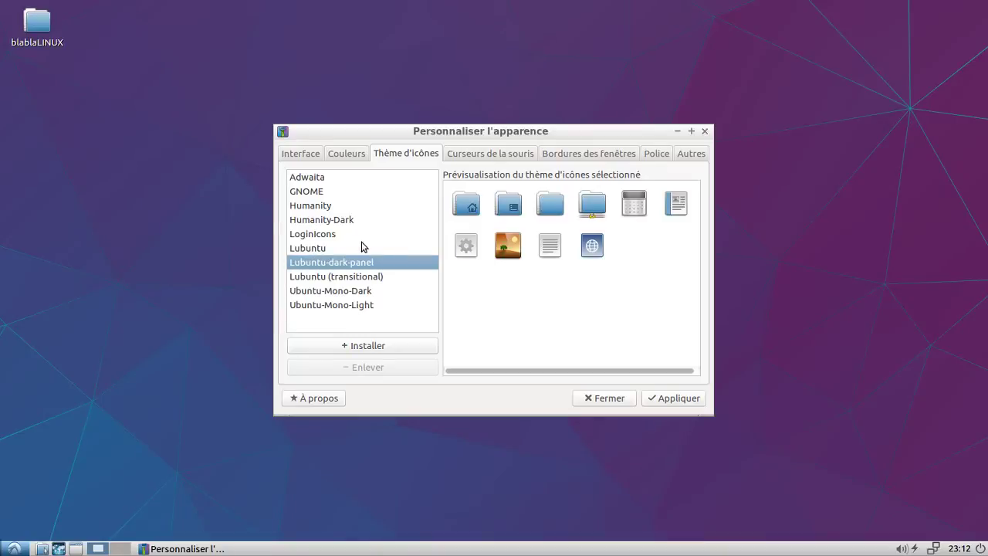
{"action": "left_click", "coordinate": [338, 249]}
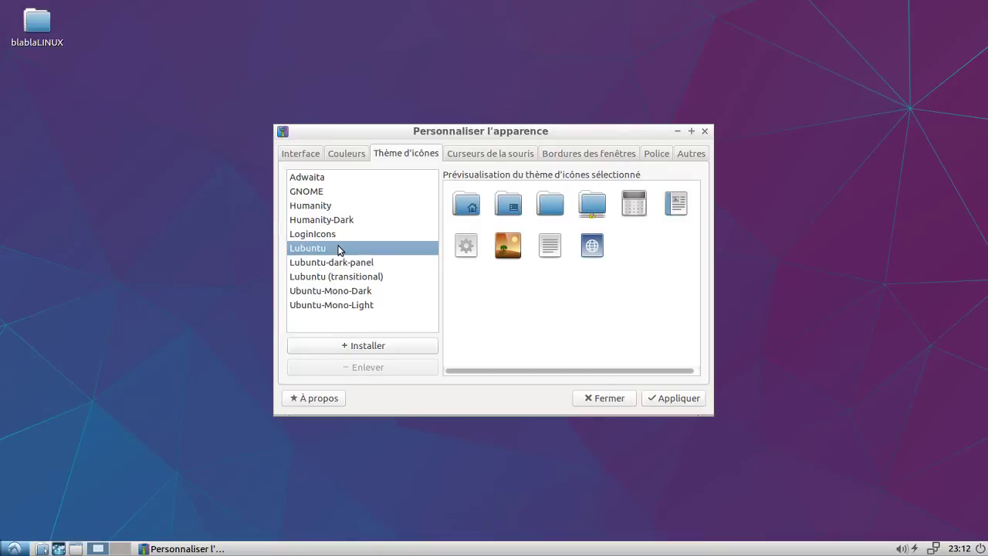
Select the DMZ (Noir) mouse cursor theme, and choose the Orang window border theme after previewing Onyx.
{"action": "left_click", "coordinate": [492, 156]}
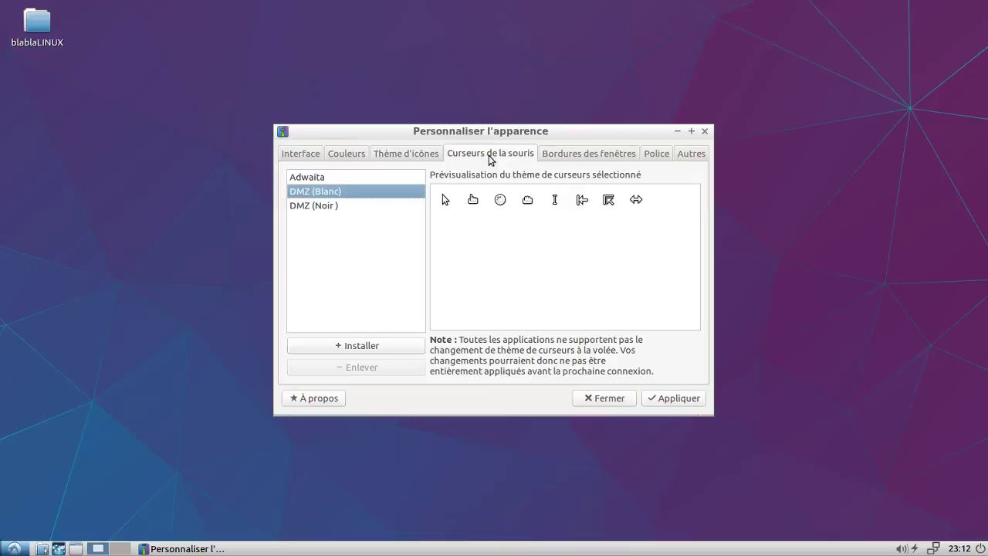
{"action": "left_click", "coordinate": [346, 205]}
{"action": "left_click", "coordinate": [561, 155]}
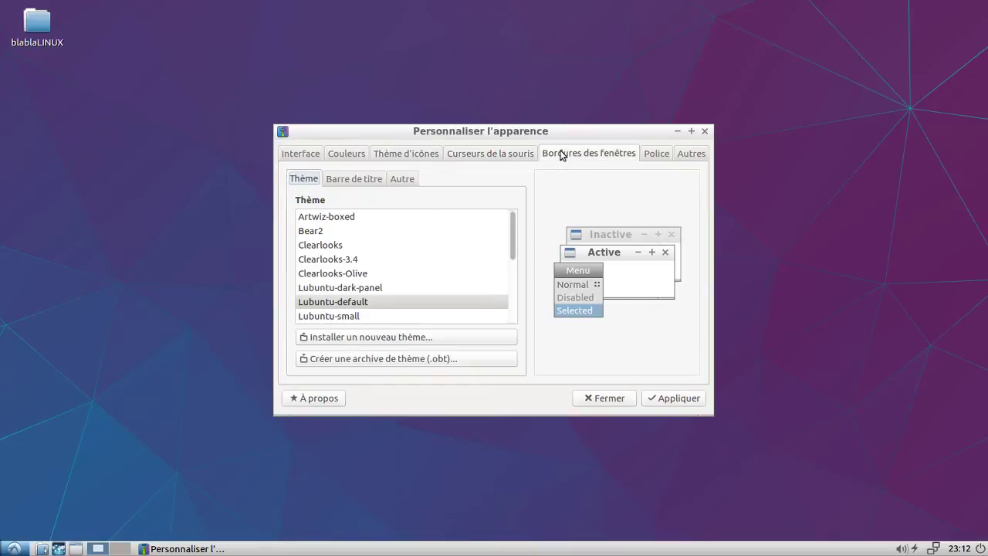
{"action": "scroll", "coordinate": [420, 260], "scroll_direction": "down", "scroll_amount": 5}
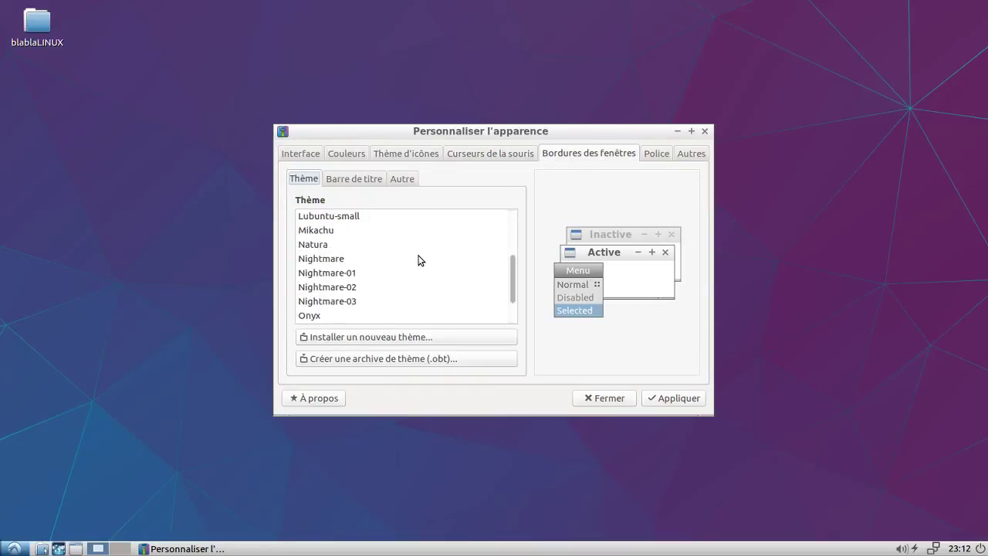
{"action": "scroll", "coordinate": [420, 255], "scroll_direction": "up", "scroll_amount": 4}
{"action": "scroll", "coordinate": [420, 254], "scroll_direction": "down", "scroll_amount": 4}
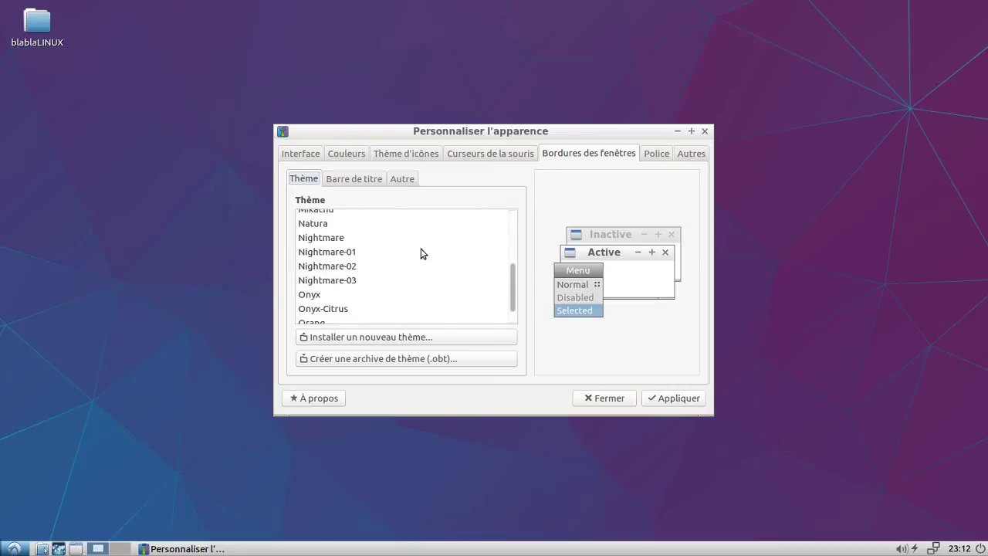
{"action": "scroll", "coordinate": [341, 273], "scroll_direction": "up", "scroll_amount": 1}
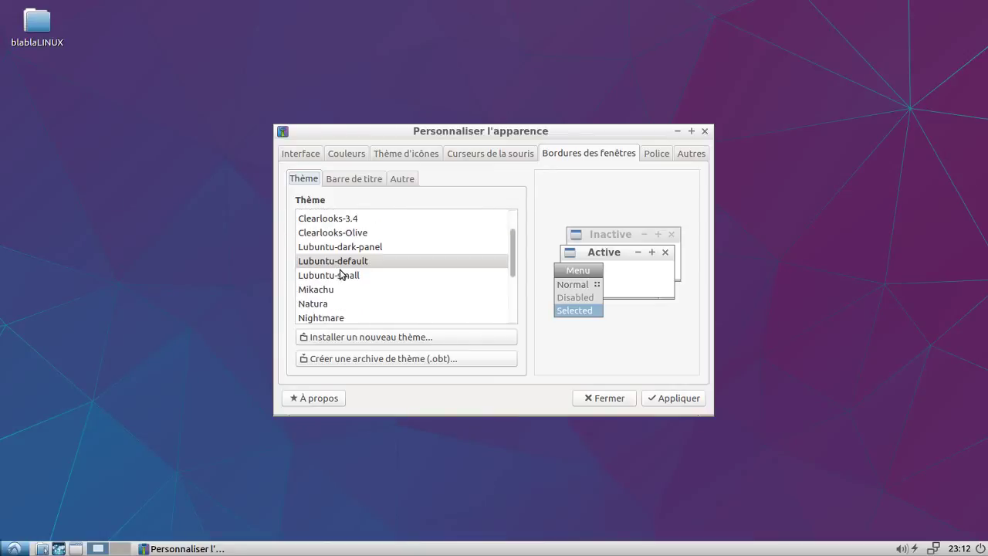
{"action": "scroll", "coordinate": [342, 273], "scroll_direction": "down", "scroll_amount": 5}
{"action": "left_click", "coordinate": [307, 279]}
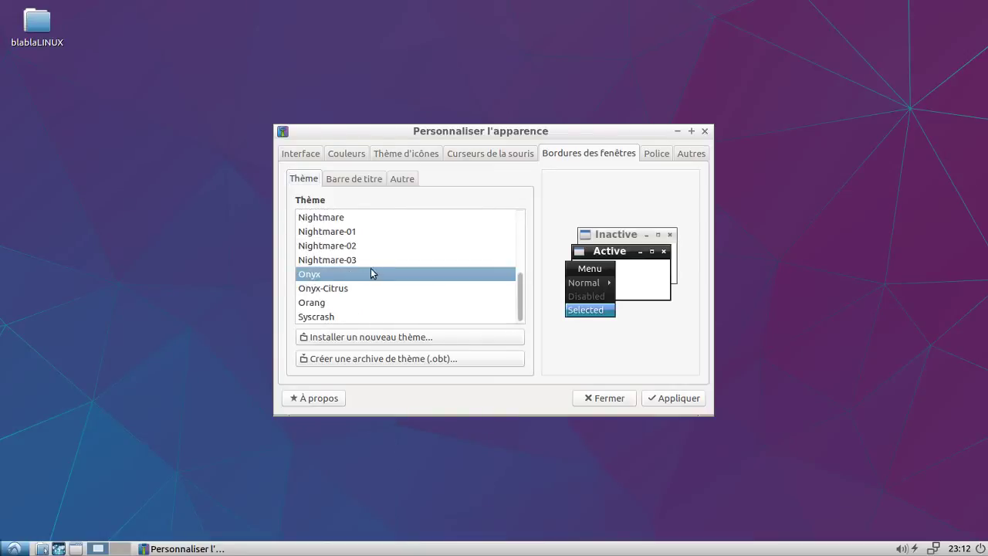
{"action": "left_click", "coordinate": [305, 303]}
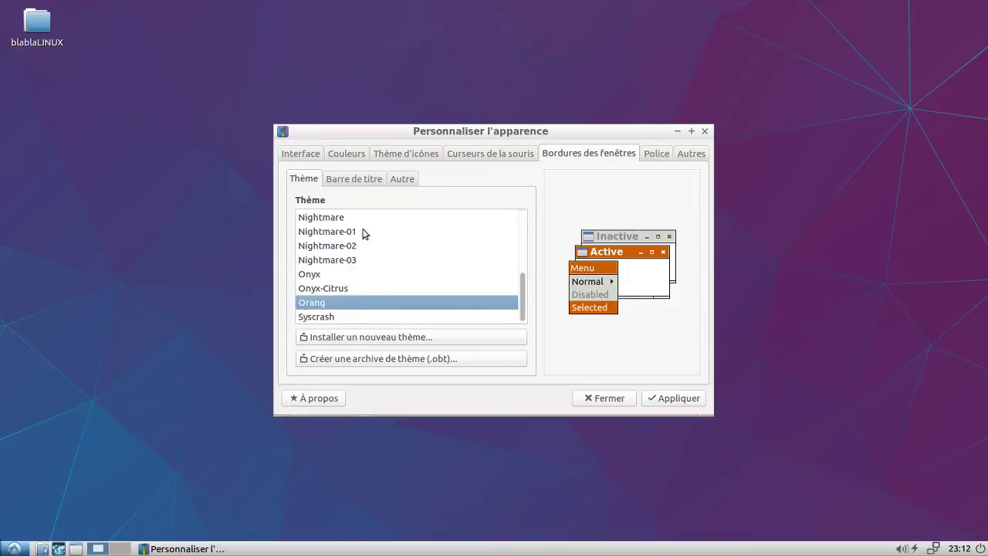
Choose the Ubuntu-Mono-Dark icon theme after previewing GNOME and Ubuntu-Mono-Light, and apply the appearance changes.
{"action": "left_click", "coordinate": [349, 154]}
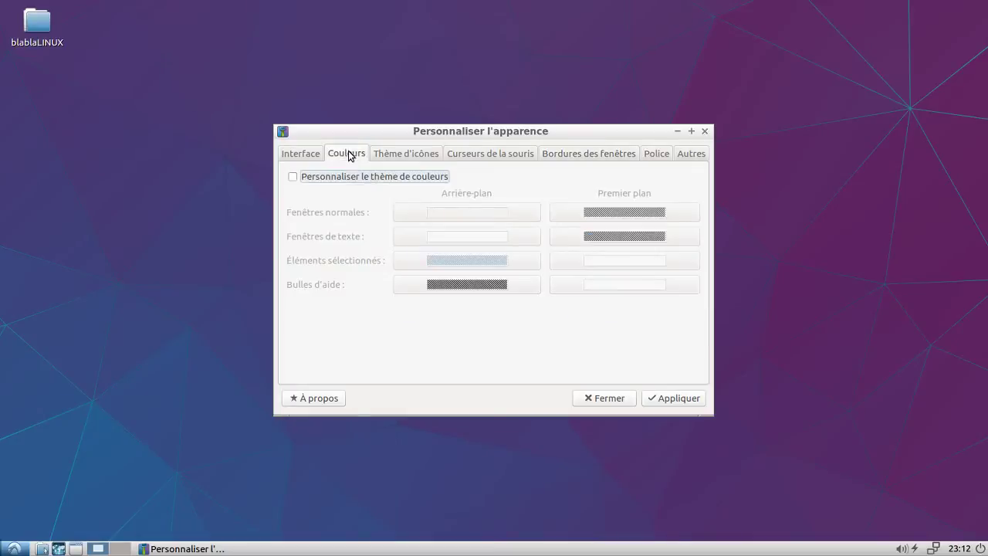
{"action": "left_click", "coordinate": [392, 156]}
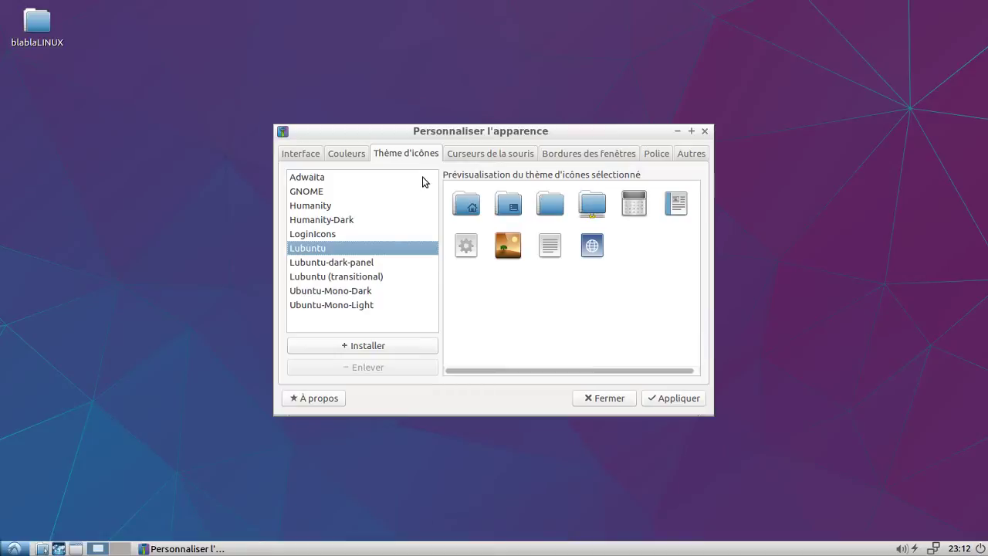
{"action": "left_click", "coordinate": [450, 154]}
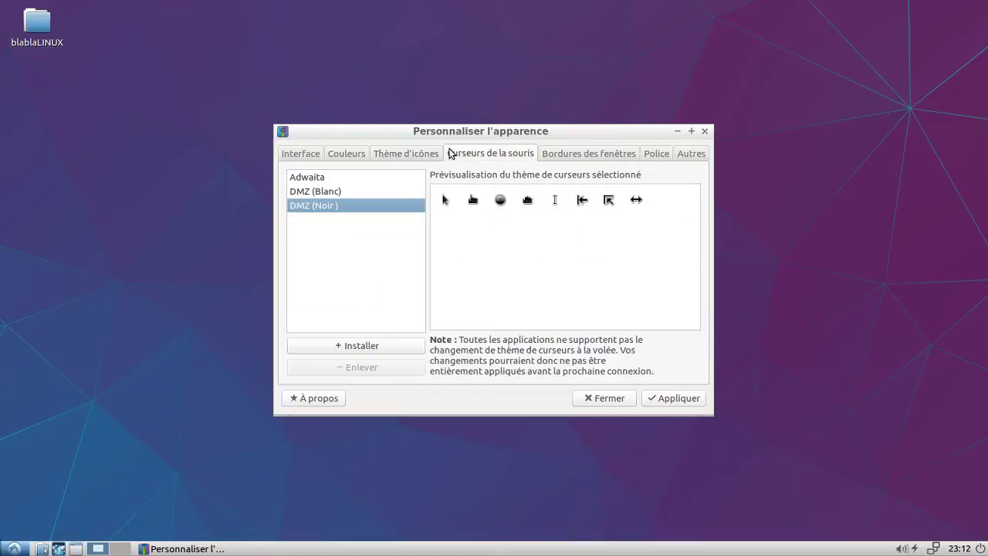
{"action": "left_click", "coordinate": [401, 155]}
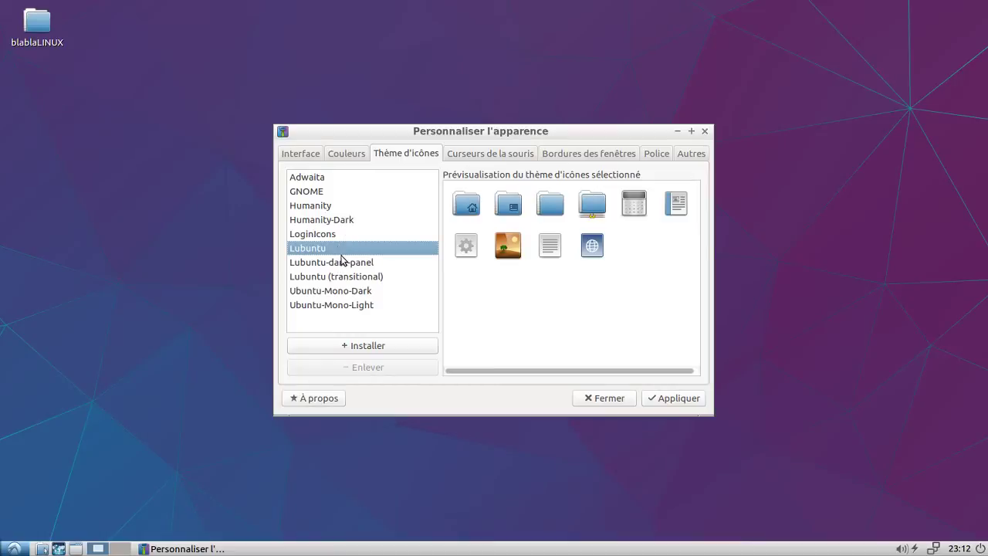
{"action": "left_click", "coordinate": [297, 192]}
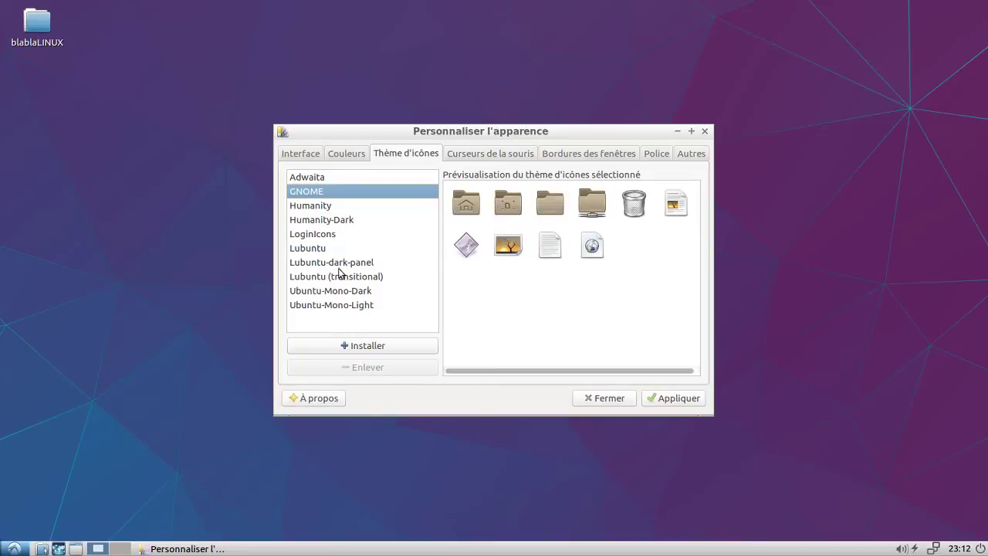
{"action": "left_click", "coordinate": [345, 290]}
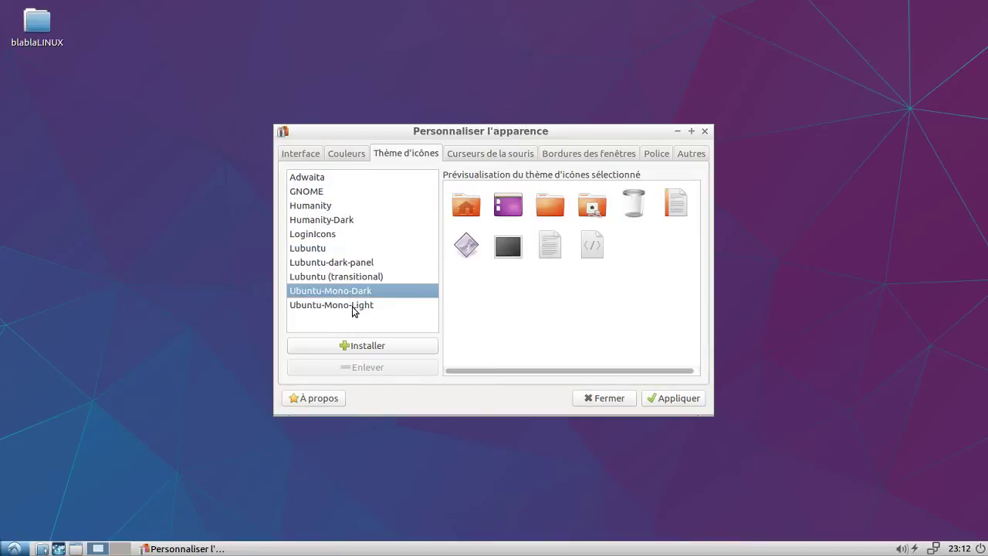
{"action": "left_click", "coordinate": [353, 306]}
{"action": "left_click", "coordinate": [352, 293]}
{"action": "left_click", "coordinate": [656, 400]}
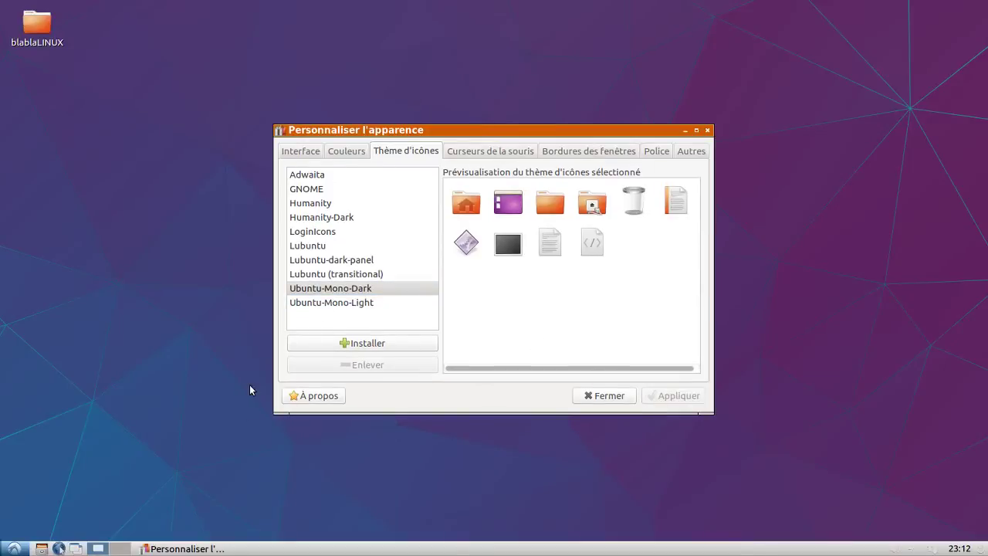
Revisit the interface theme and colour settings, and open the desktop preferences.
{"action": "left_click", "coordinate": [297, 154]}
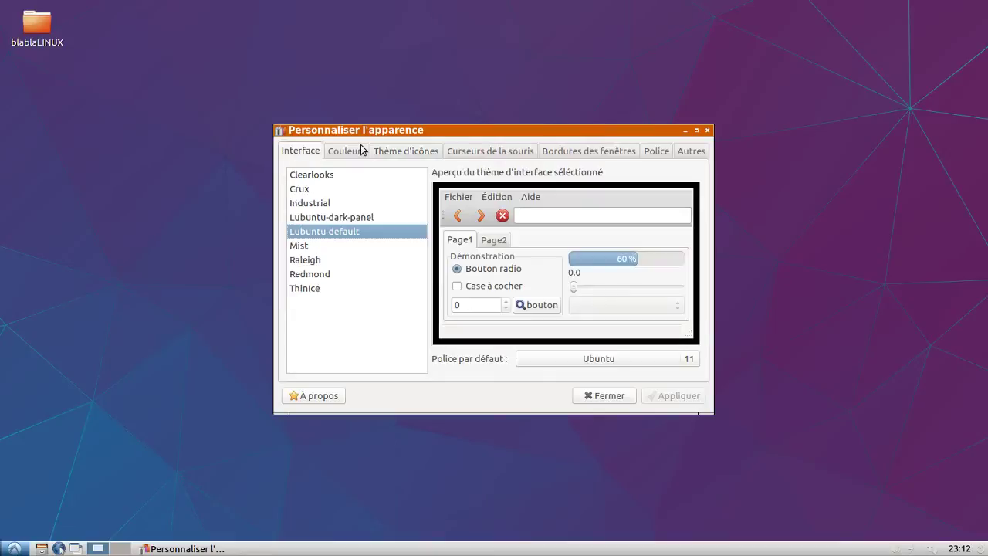
{"action": "left_click", "coordinate": [348, 156]}
{"action": "right_click", "coordinate": [178, 176]}
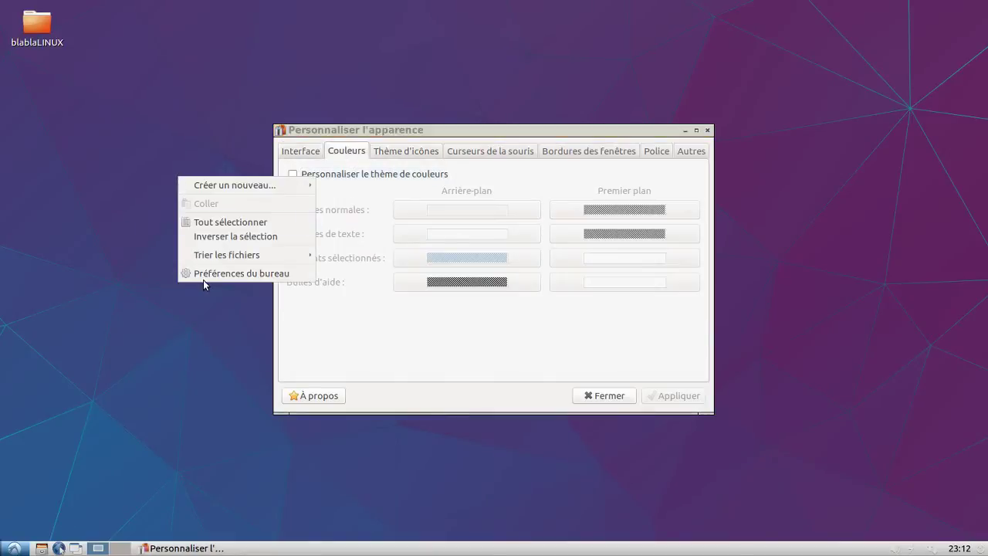
{"action": "left_click", "coordinate": [204, 275]}
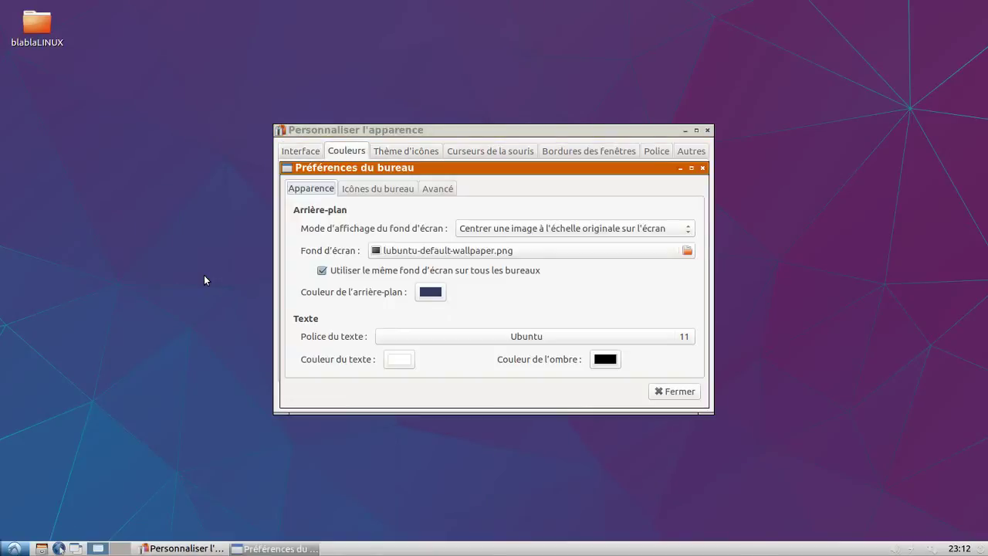
Review the available wallpaper images and wallpaper display modes without changing either.
{"action": "left_click", "coordinate": [658, 254]}
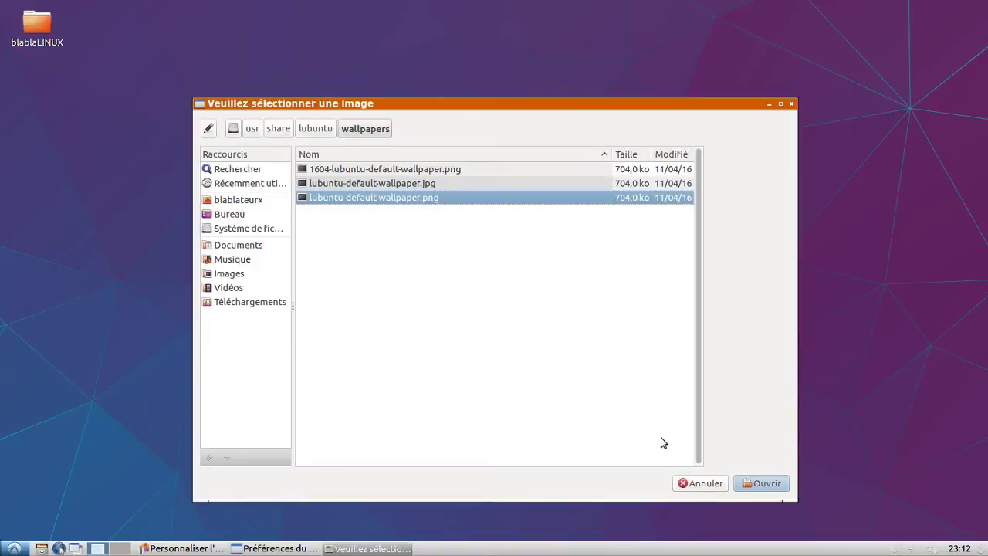
{"action": "left_click", "coordinate": [697, 482]}
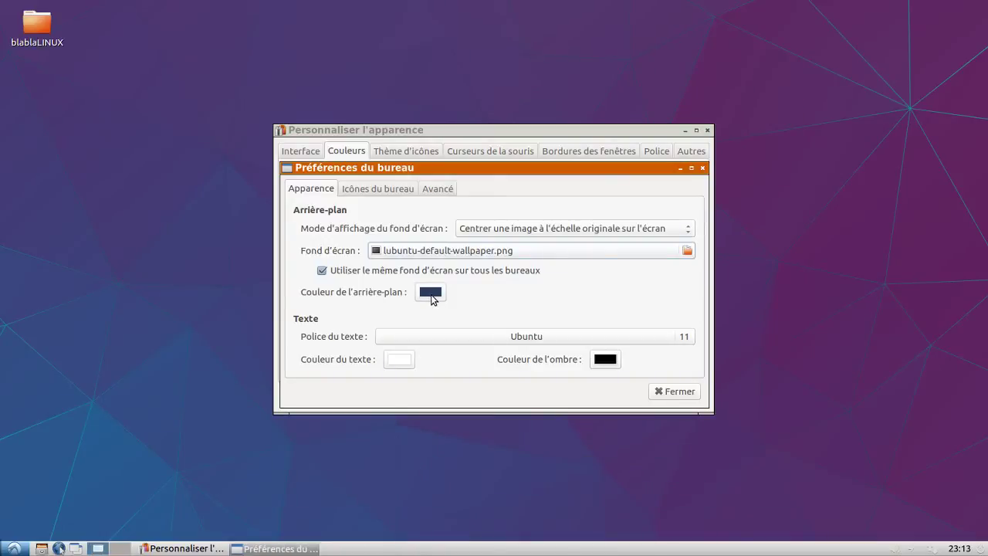
{"action": "left_click", "coordinate": [497, 230]}
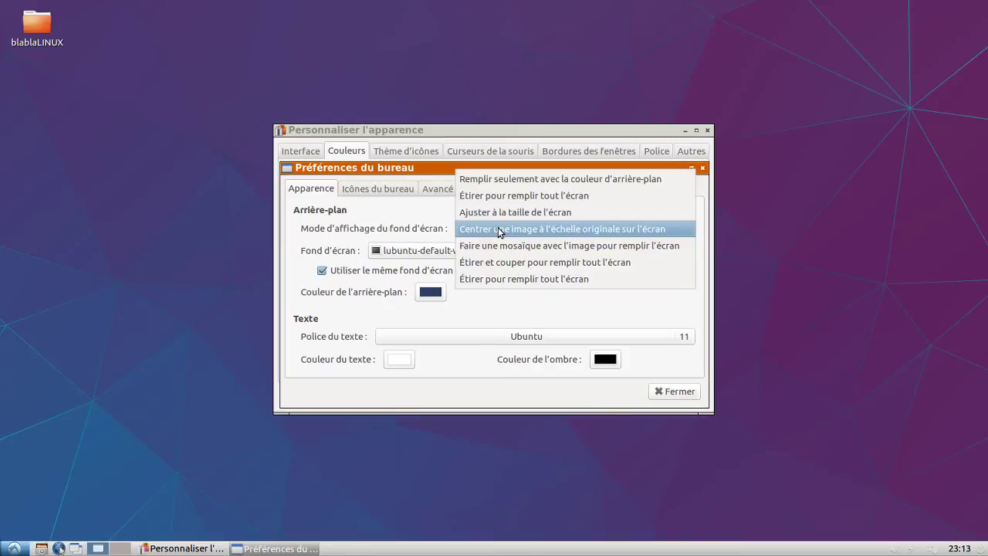
{"action": "left_click", "coordinate": [500, 229]}
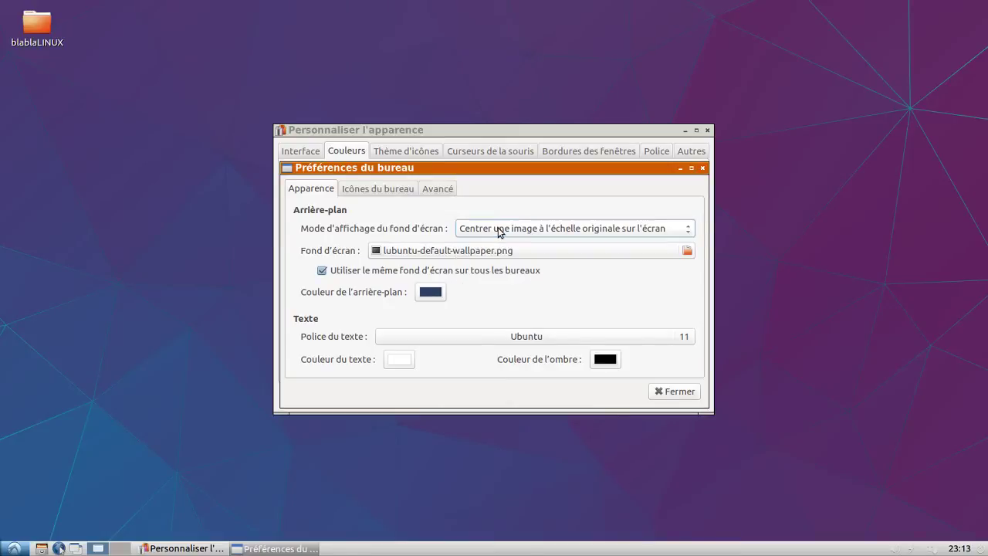
Set the desktop background colour to the orange sampled from the window title bar.
{"action": "left_click", "coordinate": [432, 293]}
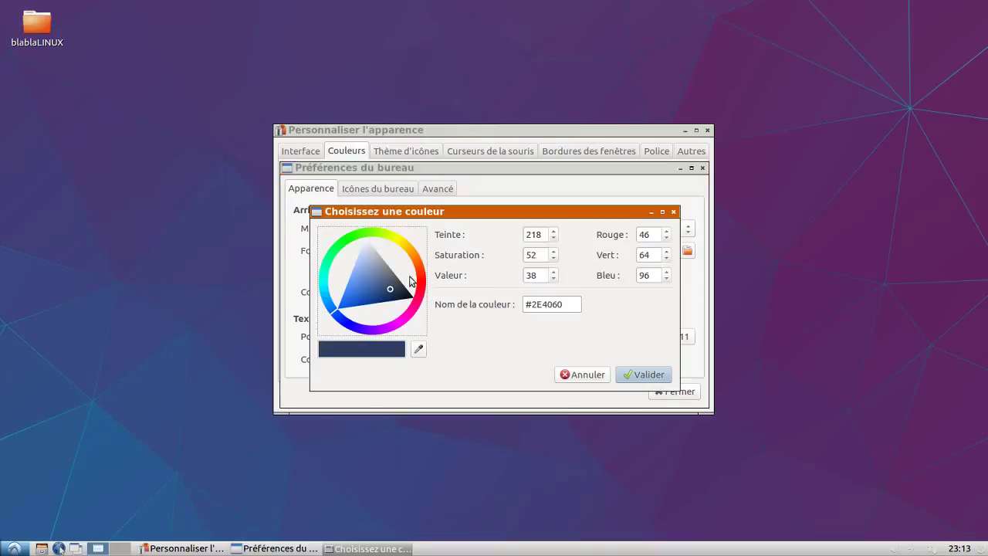
{"action": "left_click", "coordinate": [420, 264]}
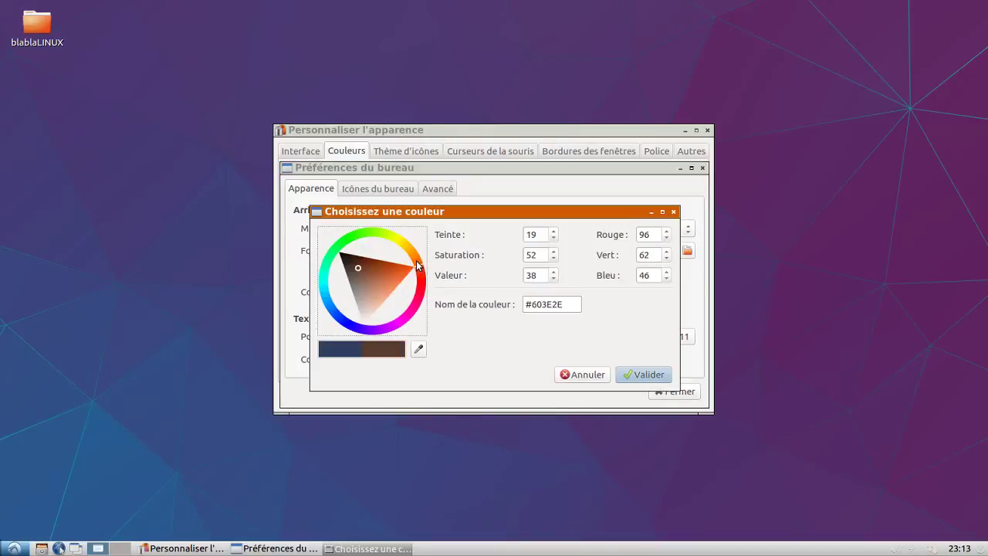
{"action": "left_click", "coordinate": [418, 349]}
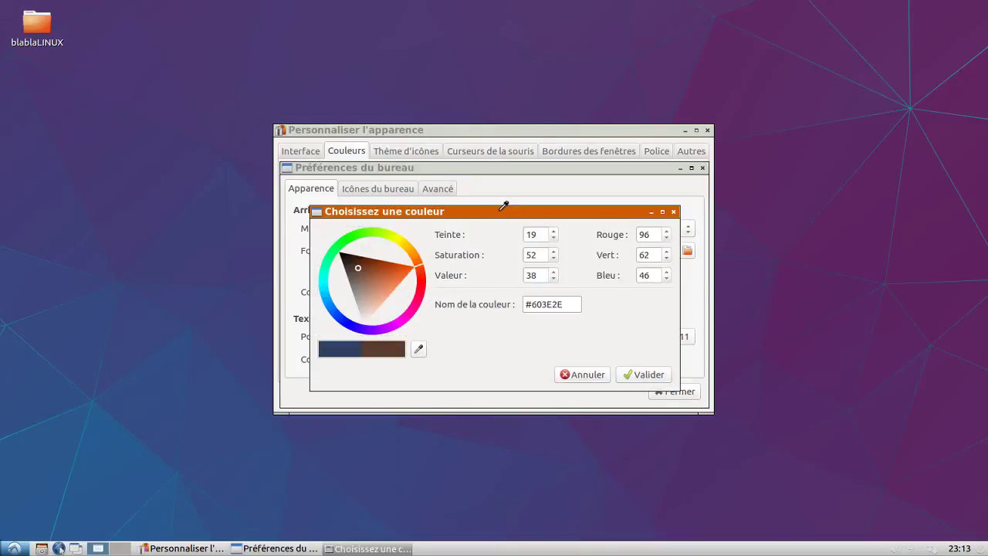
{"action": "left_click", "coordinate": [502, 207]}
{"action": "left_click", "coordinate": [660, 375]}
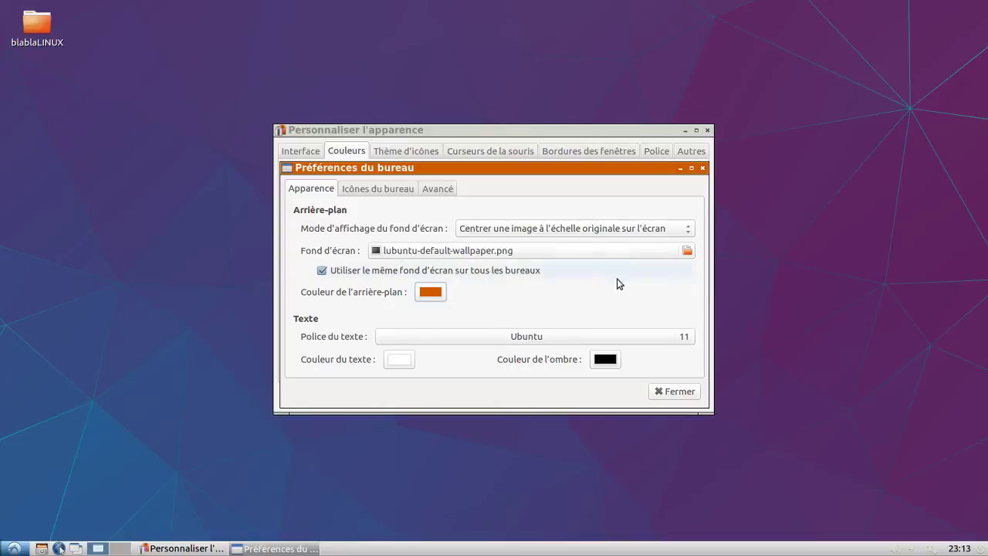
Close the Personnaliser l'apparence window and show the desktop icon options in the desktop preferences.
{"action": "left_click", "coordinate": [422, 155]}
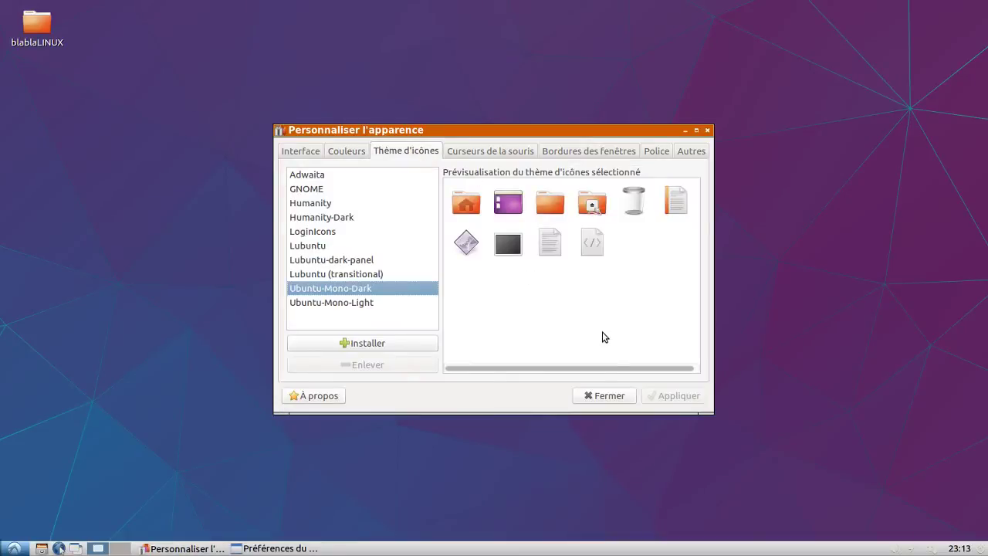
{"action": "left_click", "coordinate": [587, 398]}
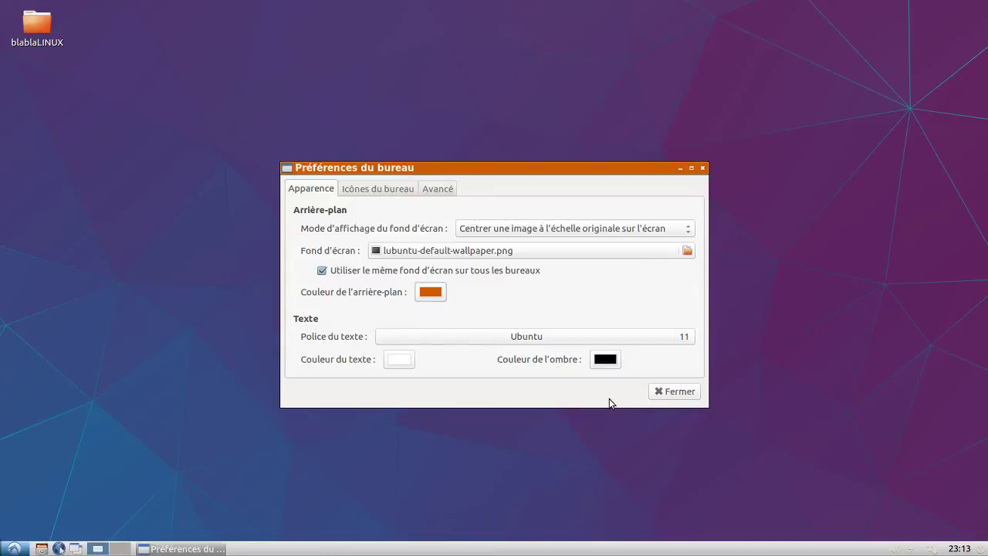
{"action": "left_click", "coordinate": [404, 190]}
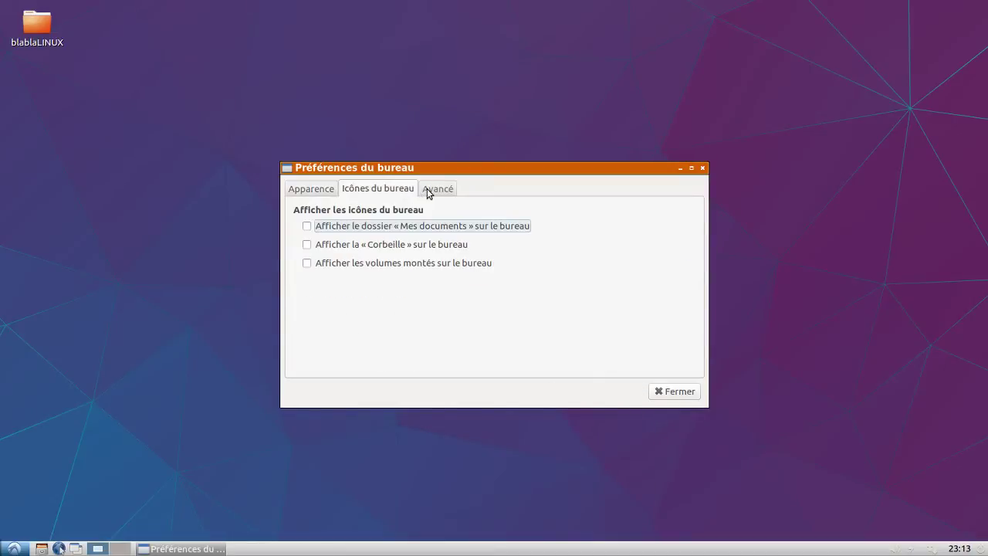
View the advanced desktop preferences, close that window, and open the Openbox Configuration Manager.
{"action": "left_click", "coordinate": [429, 191]}
{"action": "left_click", "coordinate": [676, 392]}
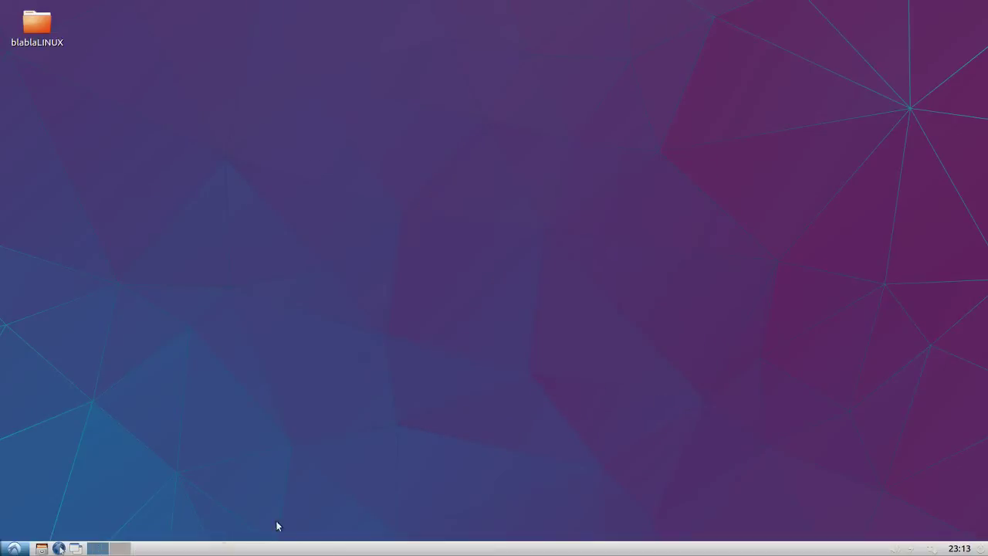
{"action": "left_click", "coordinate": [14, 548]}
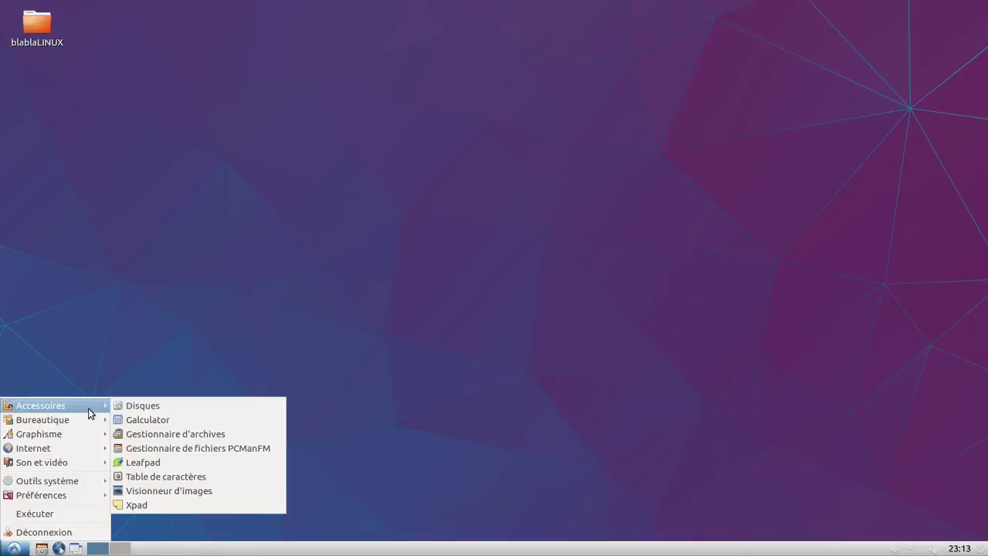
{"action": "mouse_move", "coordinate": [64, 479]}
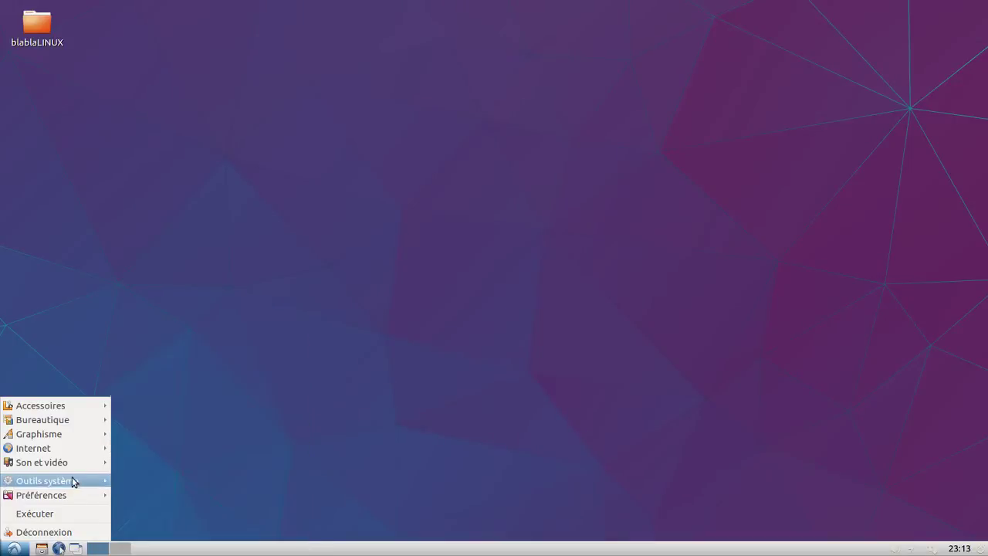
{"action": "mouse_move", "coordinate": [77, 497]}
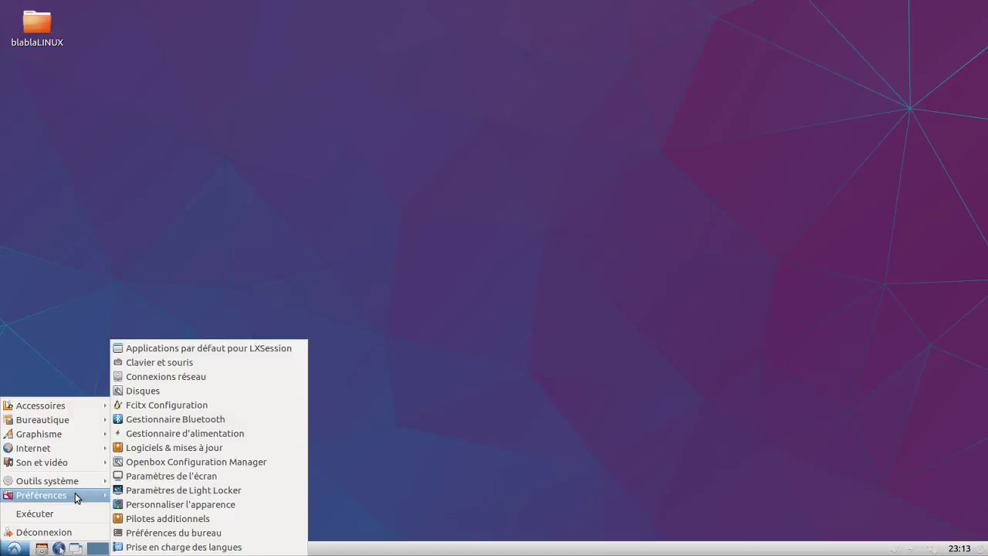
{"action": "left_click", "coordinate": [194, 462]}
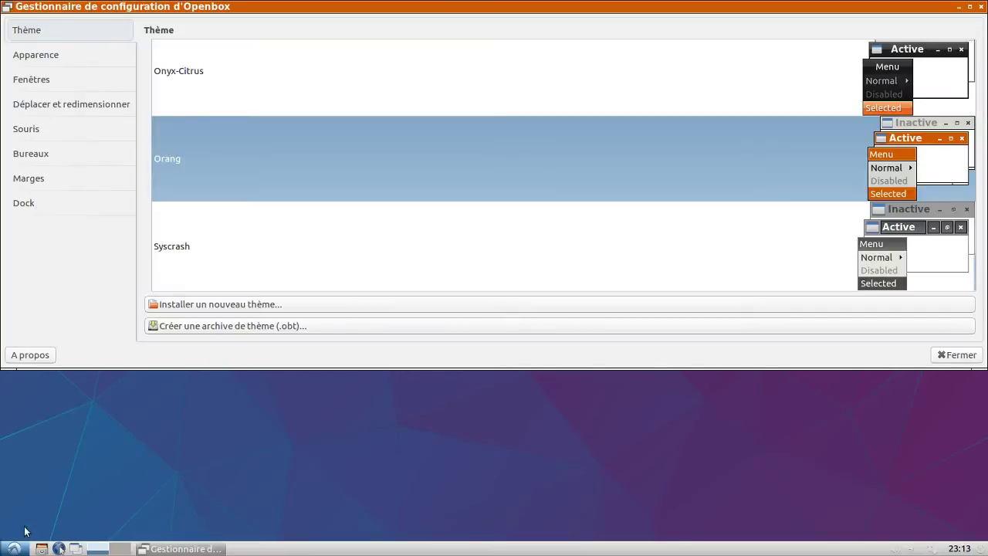
Open the screen settings alongside the Openbox manager and try to open the Light Locker settings.
{"action": "left_click", "coordinate": [14, 548]}
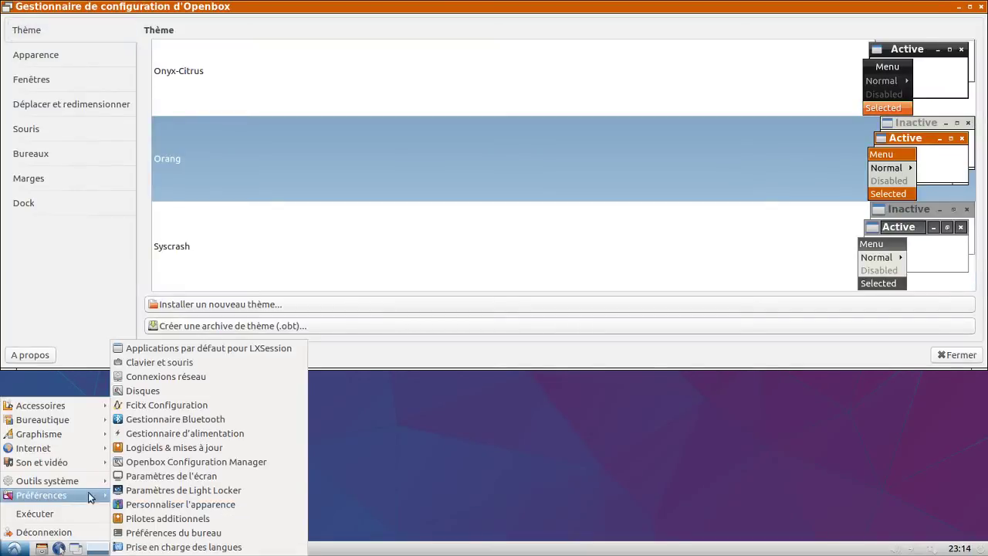
{"action": "left_click", "coordinate": [185, 476]}
{"action": "left_click", "coordinate": [14, 548]}
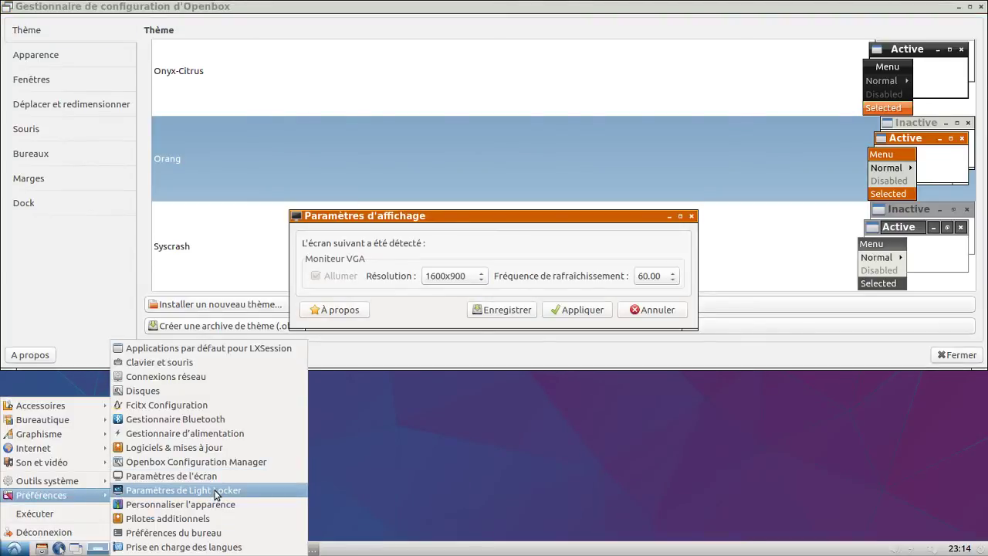
{"action": "left_click", "coordinate": [214, 490]}
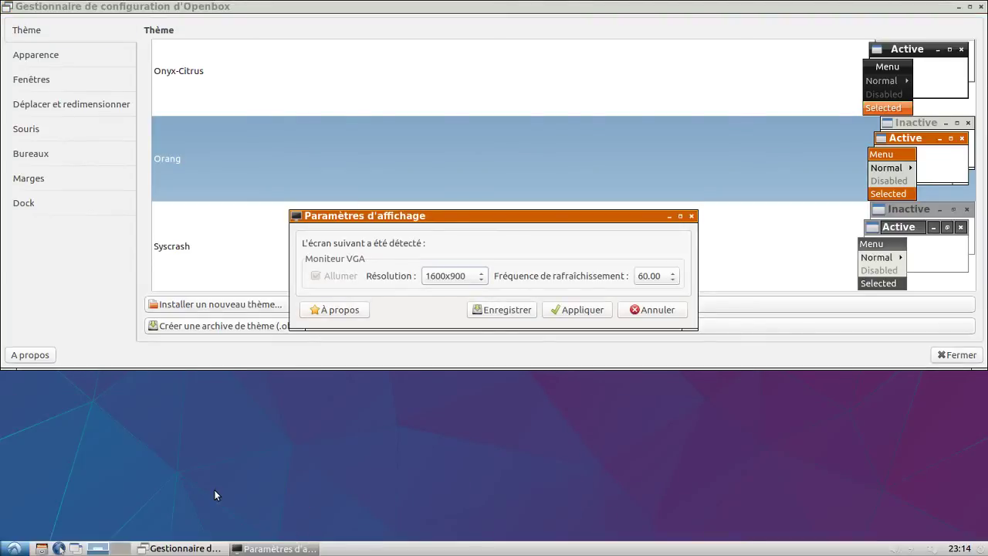
Open Personnaliser l'apparence and Préférences du bureau, and move the desktop preferences window so the other open windows can be reached.
{"action": "left_click", "coordinate": [14, 548]}
{"action": "mouse_move", "coordinate": [77, 495]}
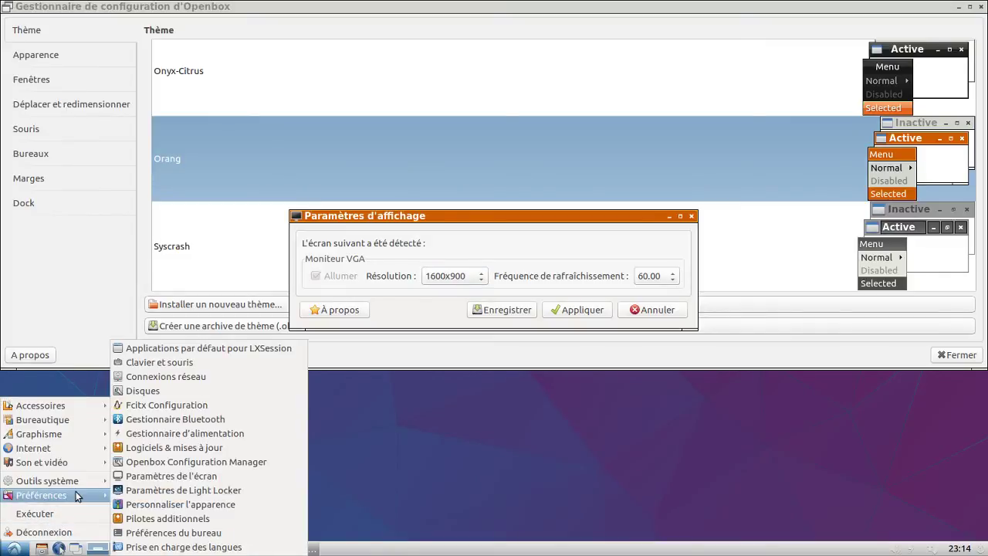
{"action": "left_click", "coordinate": [171, 503]}
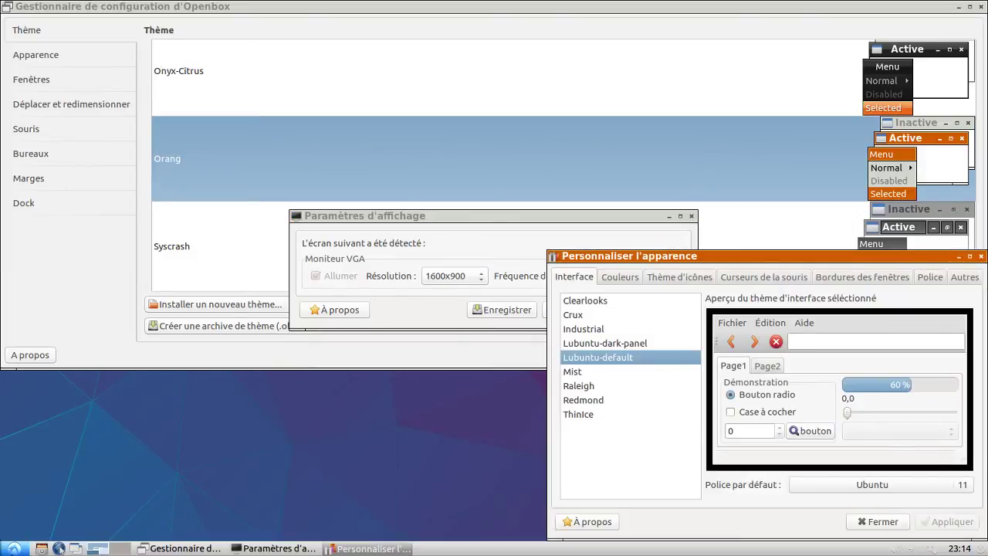
{"action": "left_click", "coordinate": [13, 547]}
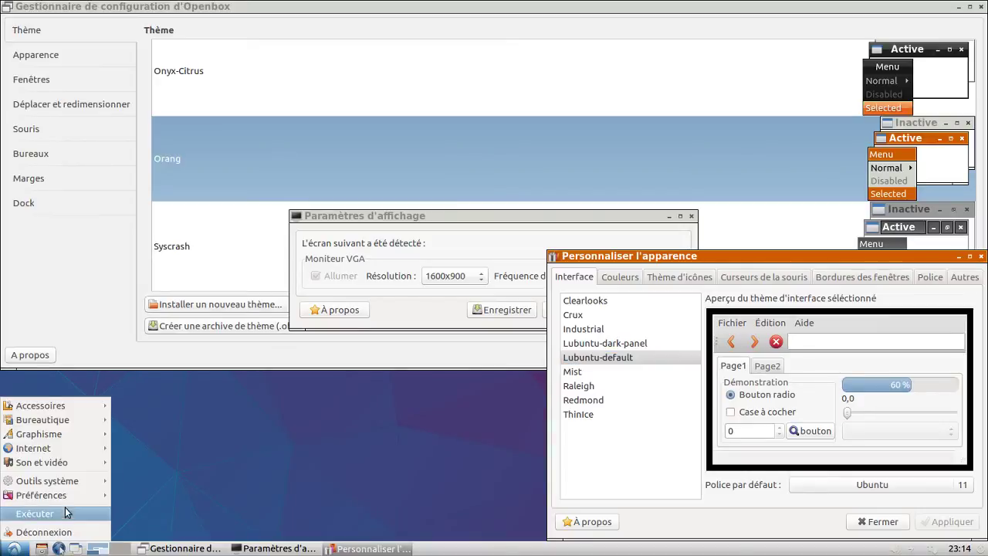
{"action": "mouse_move", "coordinate": [74, 495]}
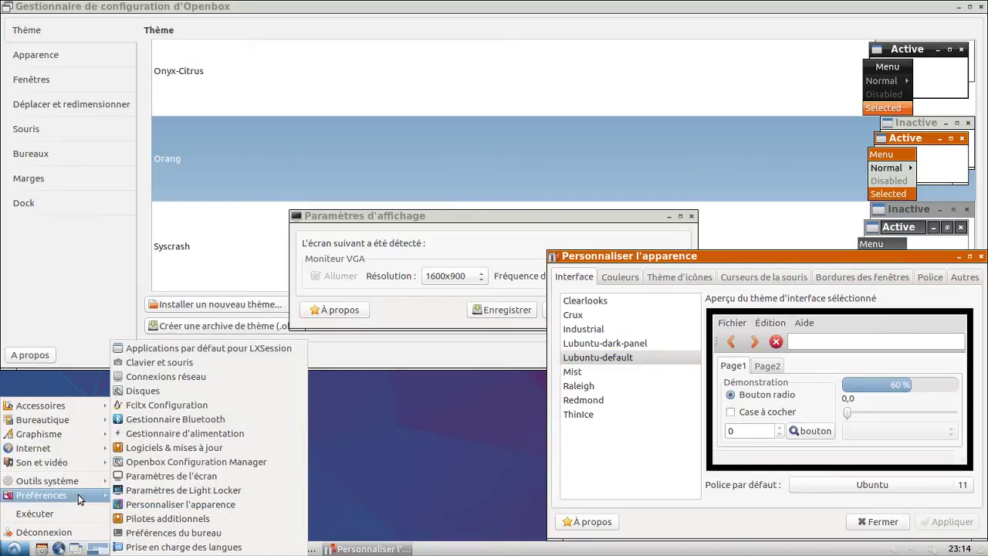
{"action": "left_click", "coordinate": [207, 533]}
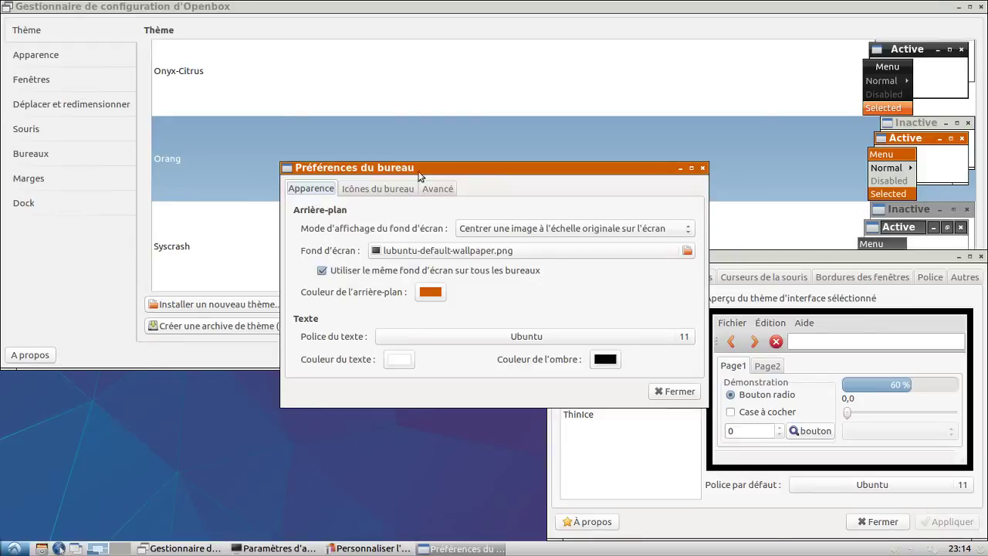
{"action": "left_click_drag", "start_coordinate": [423, 170], "coordinate": [283, 293]}
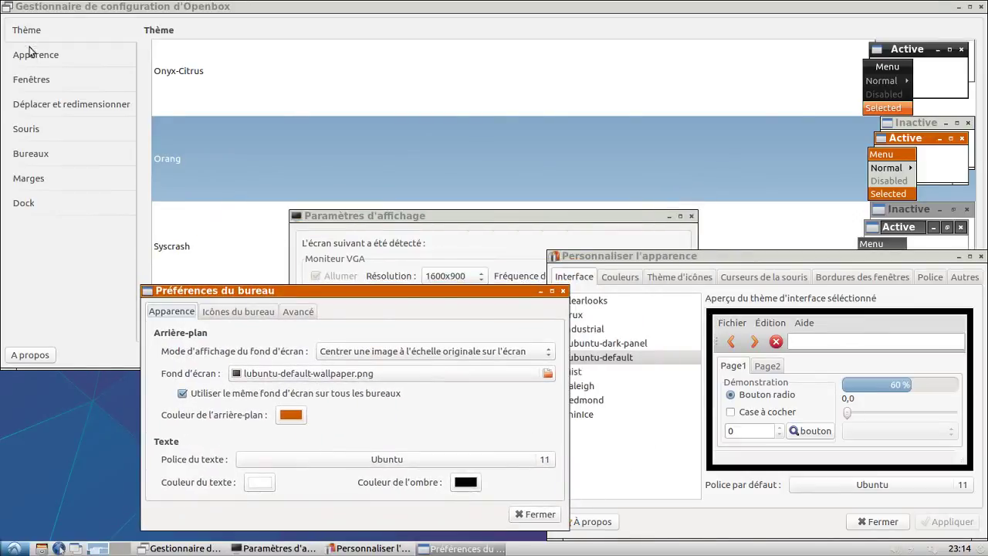
Set the window title button order to NDLSIMC in the Openbox appearance settings.
{"action": "left_click", "coordinate": [38, 61]}
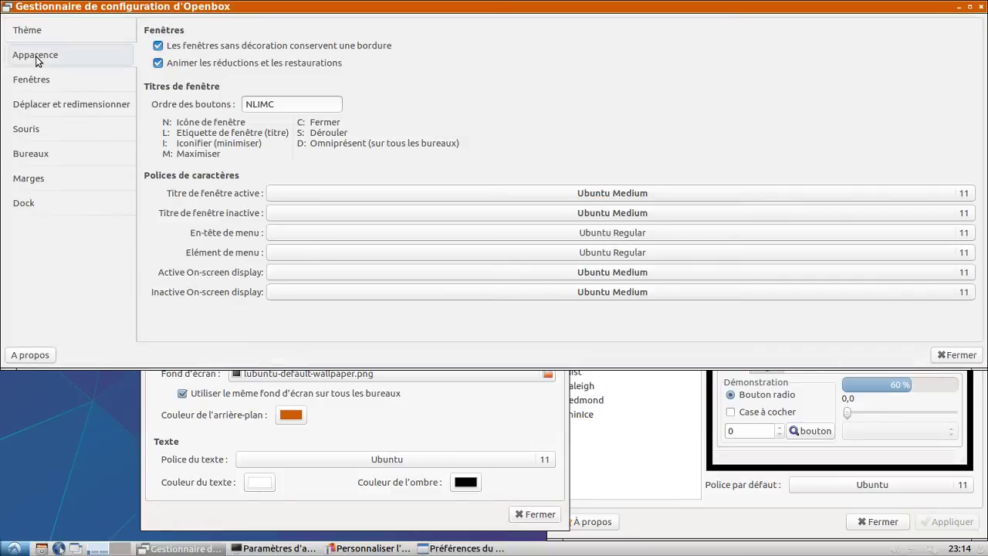
{"action": "left_click", "coordinate": [288, 104]}
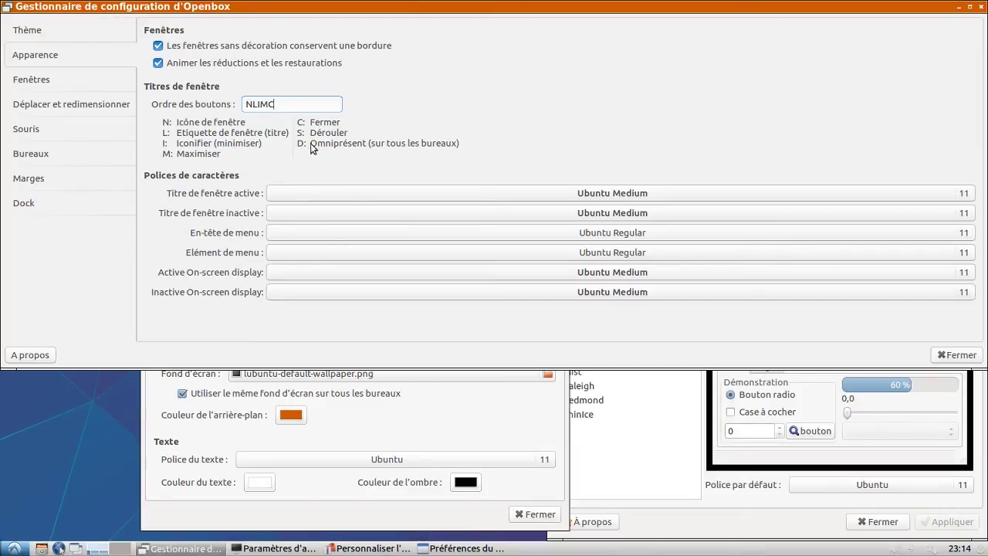
{"action": "mouse_move", "coordinate": [287, 108]}
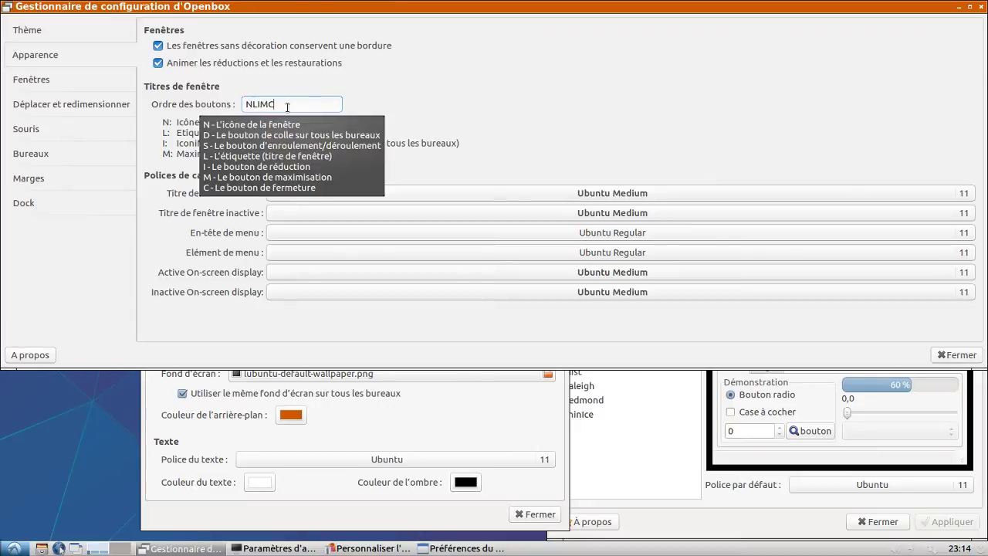
{"action": "key", "text": "Left"}
{"action": "key", "text": "Left"}
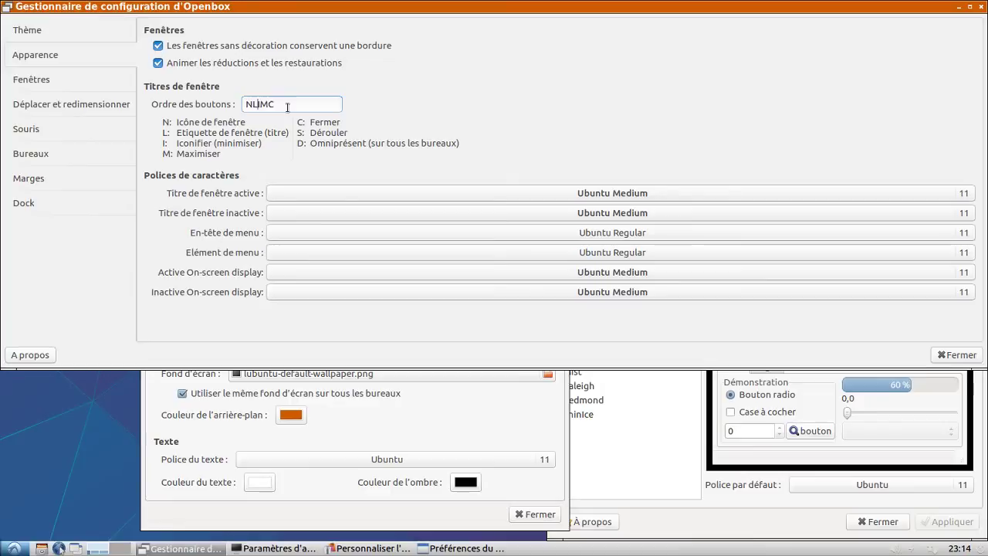
{"action": "key", "text": "Left"}
{"action": "key", "text": "Delete"}
{"action": "type", "text": "SI"}
{"action": "key", "text": "Left"}
{"action": "key", "text": "Left"}
{"action": "key", "text": "Left"}
{"action": "type", "text": "D"}
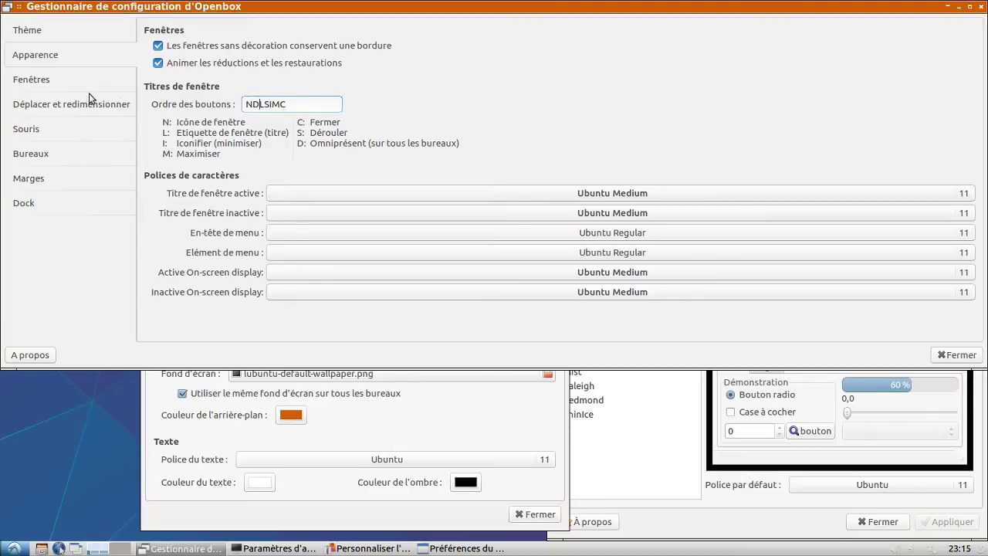
Review the Openbox settings for windows, moving and resizing, mouse and desktops, and return to the appearance settings.
{"action": "left_click", "coordinate": [44, 81]}
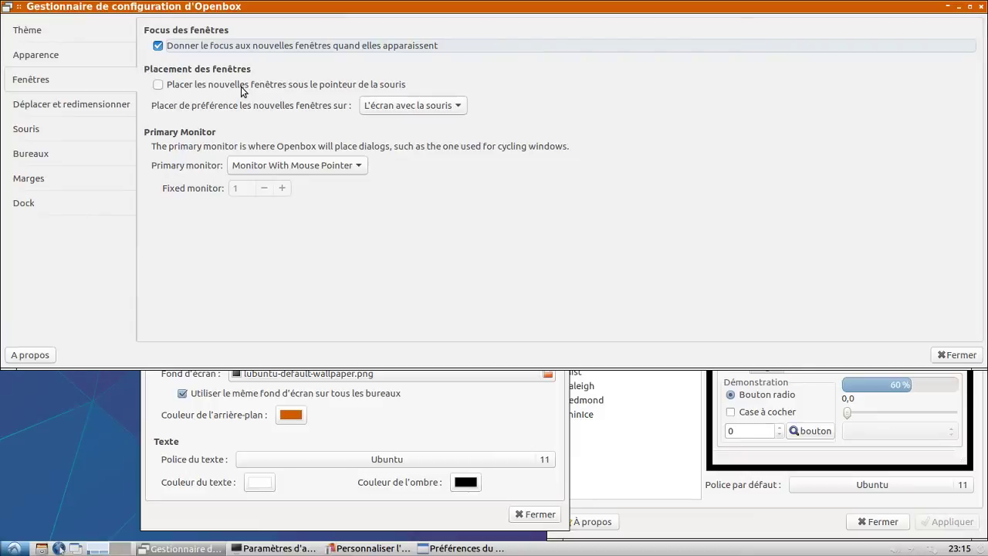
{"action": "left_click", "coordinate": [86, 115]}
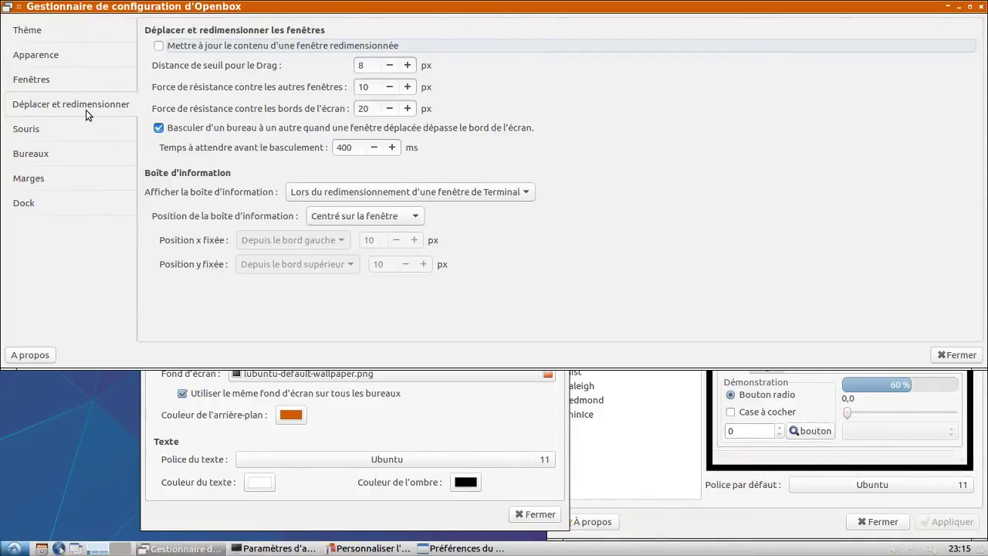
{"action": "left_click", "coordinate": [76, 130]}
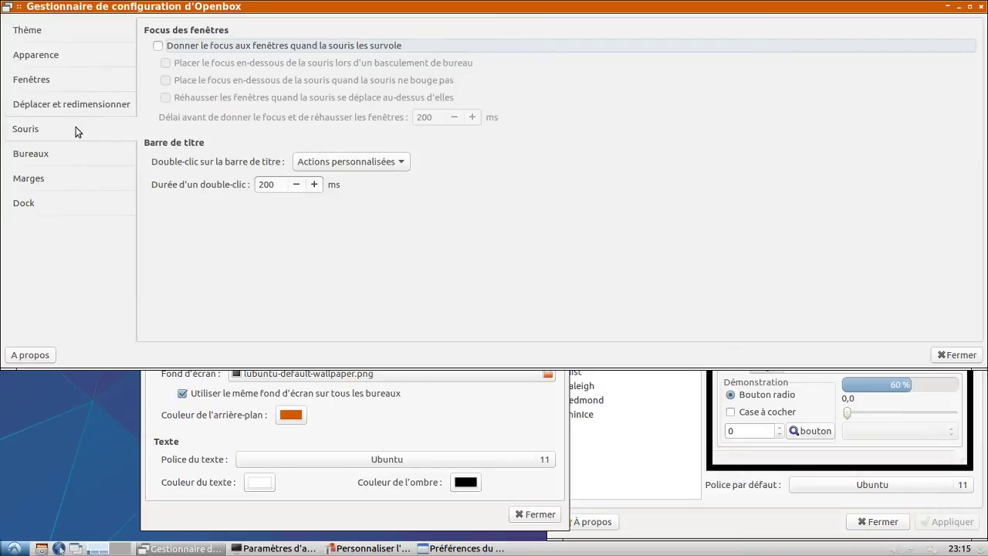
{"action": "left_click", "coordinate": [67, 154]}
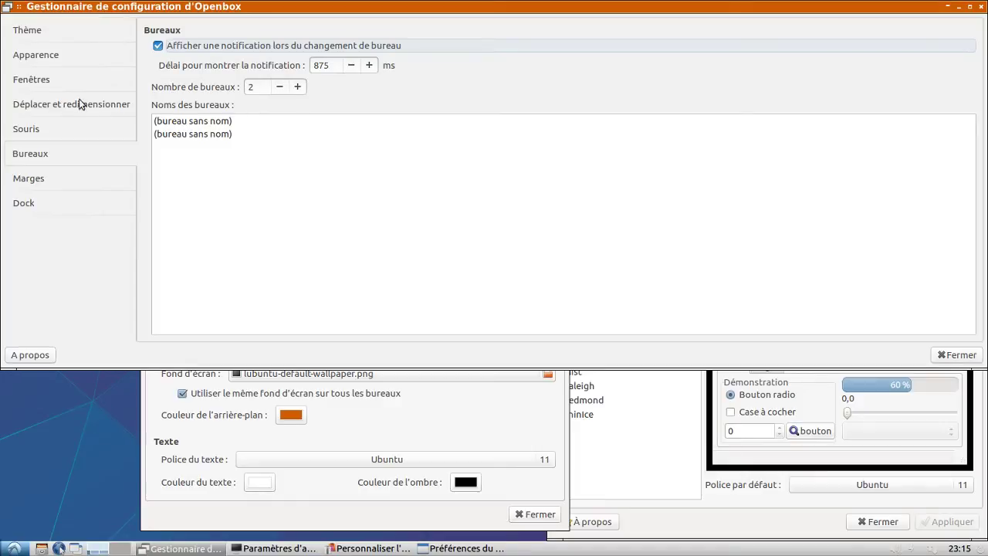
{"action": "left_click", "coordinate": [59, 62]}
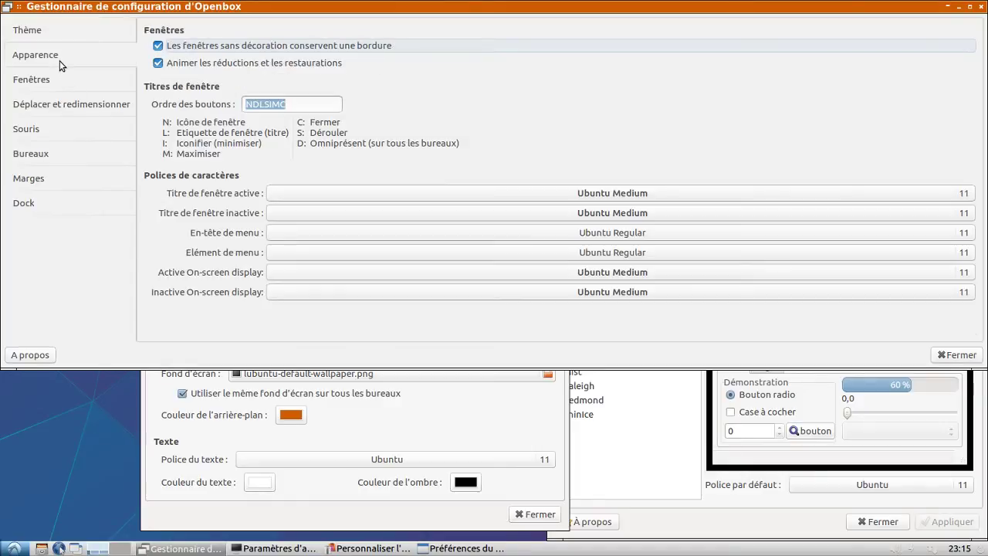
Apply the Lubuntu icon theme in Personnaliser l'apparence after previewing Lubuntu-dark-panel.
{"action": "left_click", "coordinate": [404, 400]}
{"action": "left_click", "coordinate": [637, 440]}
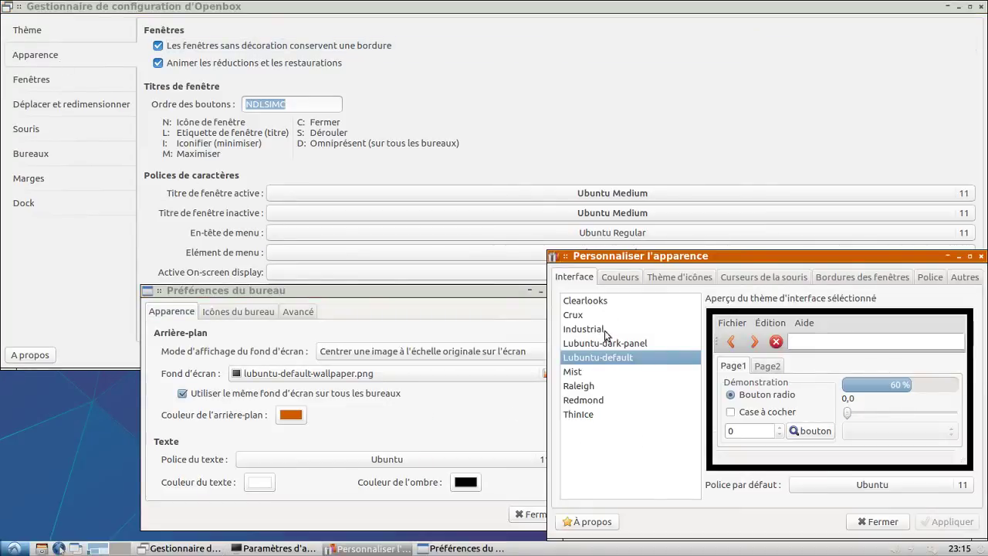
{"action": "left_click", "coordinate": [611, 278]}
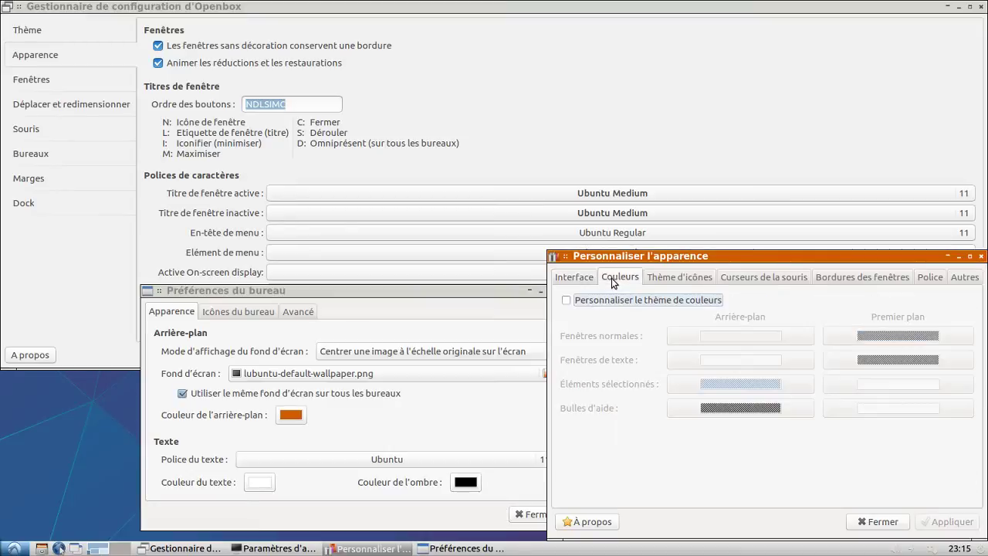
{"action": "left_click", "coordinate": [592, 278]}
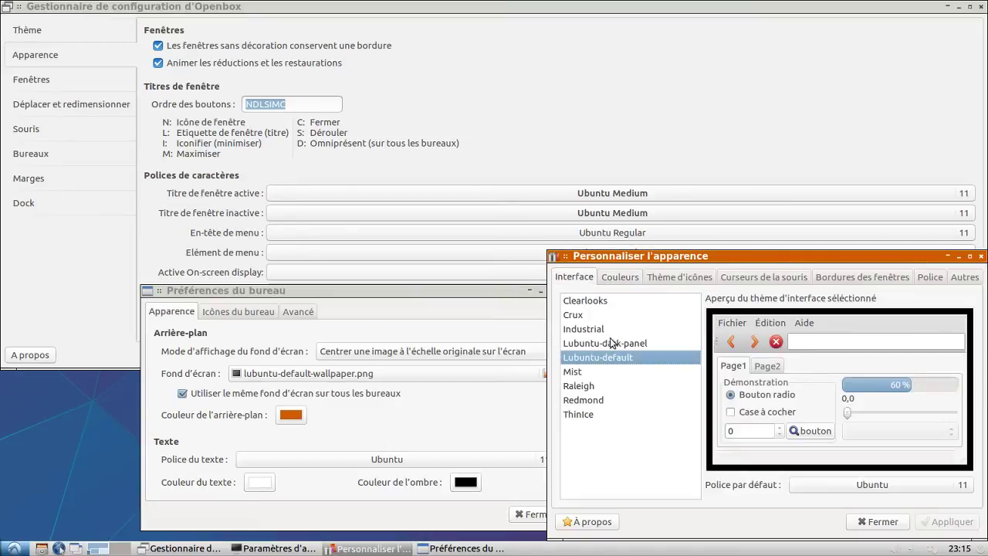
{"action": "left_click", "coordinate": [622, 276]}
{"action": "left_click", "coordinate": [663, 276]}
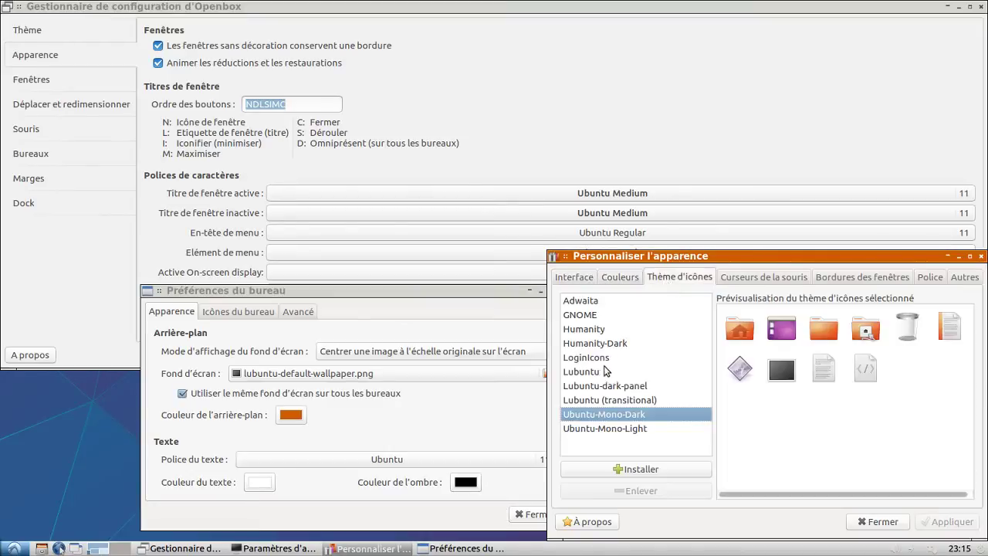
{"action": "left_click", "coordinate": [595, 374]}
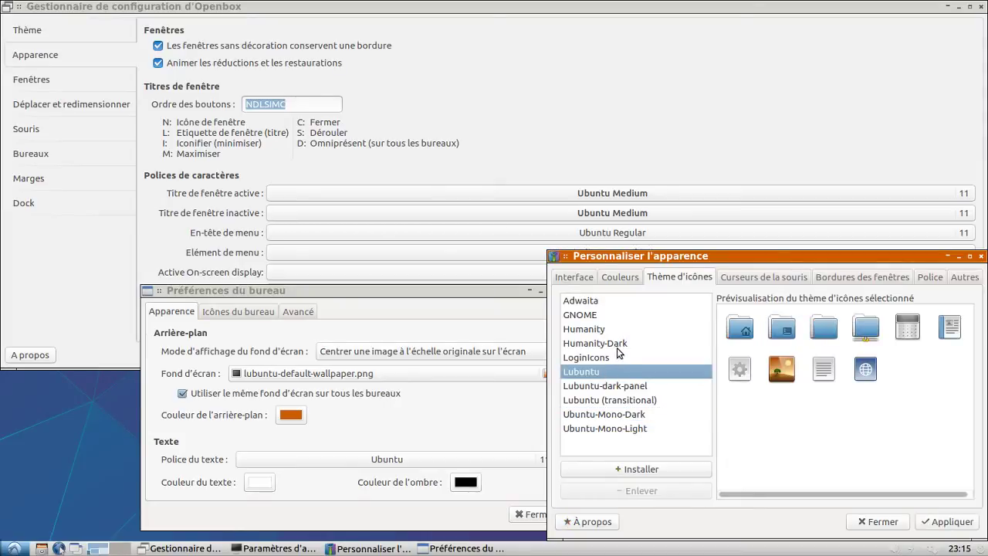
{"action": "left_click", "coordinate": [635, 386]}
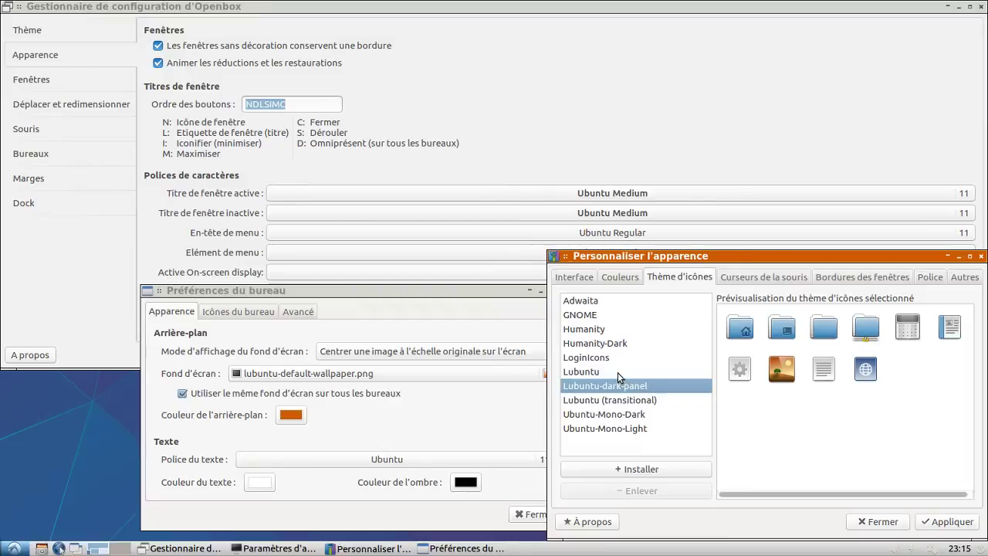
{"action": "left_click", "coordinate": [617, 372]}
{"action": "left_click", "coordinate": [930, 524]}
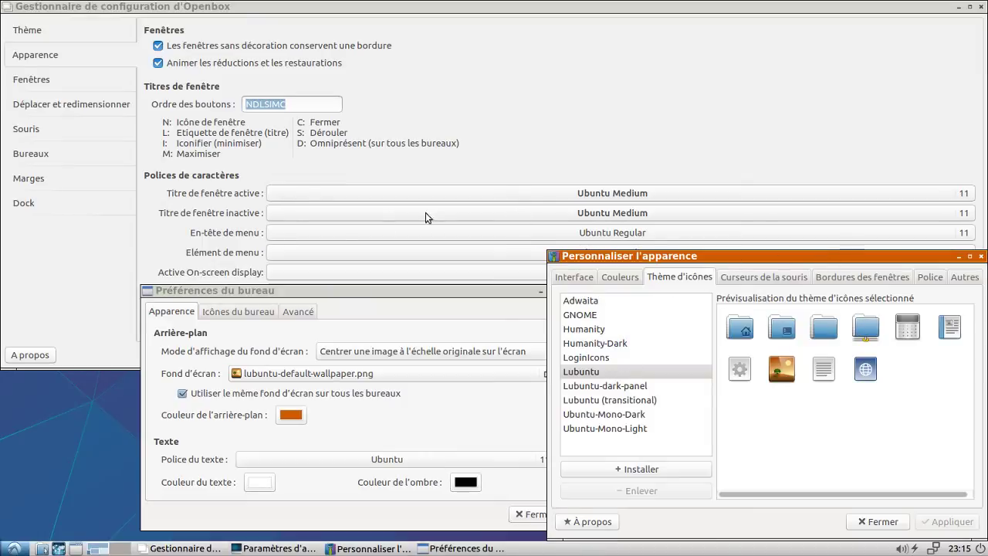
Set the number of desktops to 4 in the Openbox Configuration Manager.
{"action": "left_click", "coordinate": [254, 295]}
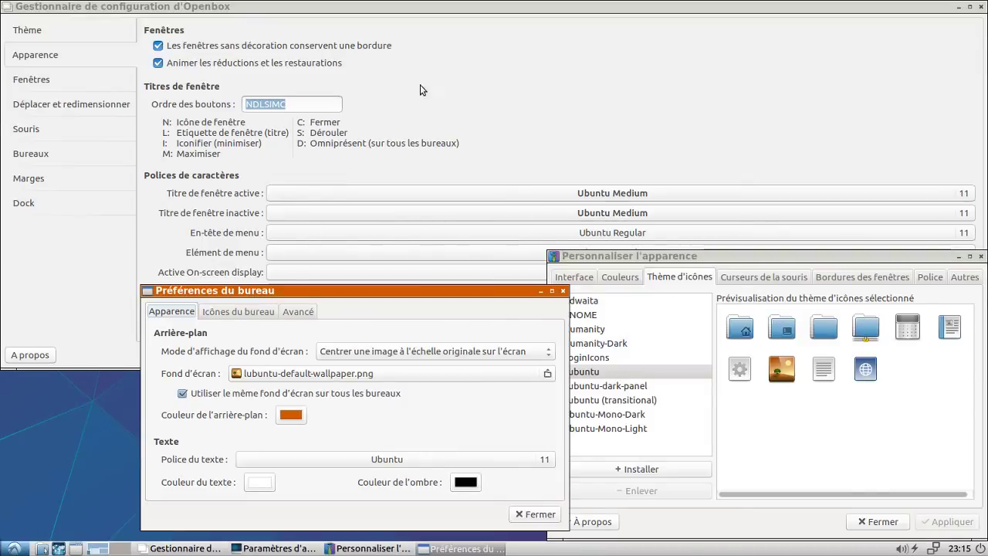
{"action": "left_click", "coordinate": [562, 60]}
{"action": "left_click", "coordinate": [81, 80]}
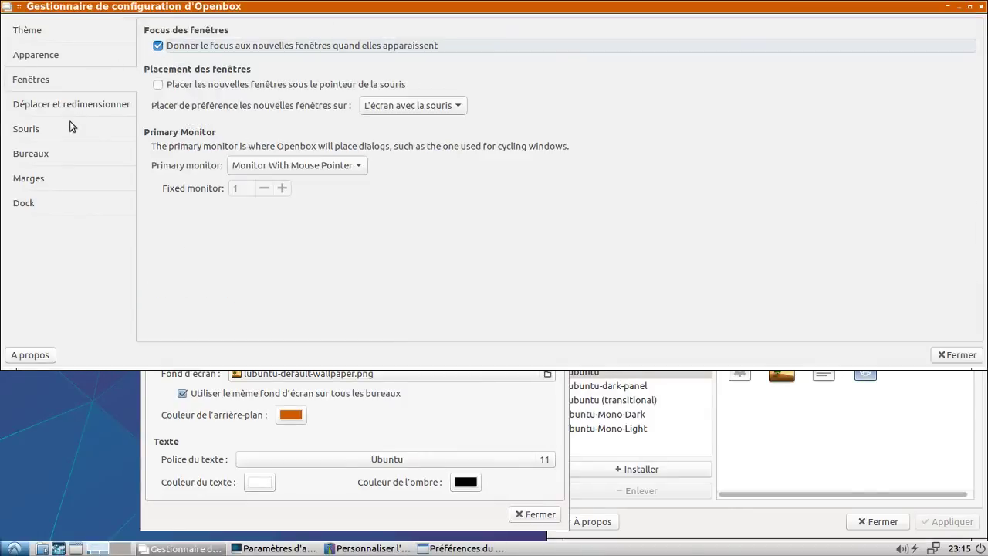
{"action": "left_click", "coordinate": [71, 128]}
{"action": "left_click", "coordinate": [68, 153]}
{"action": "left_click", "coordinate": [301, 86]}
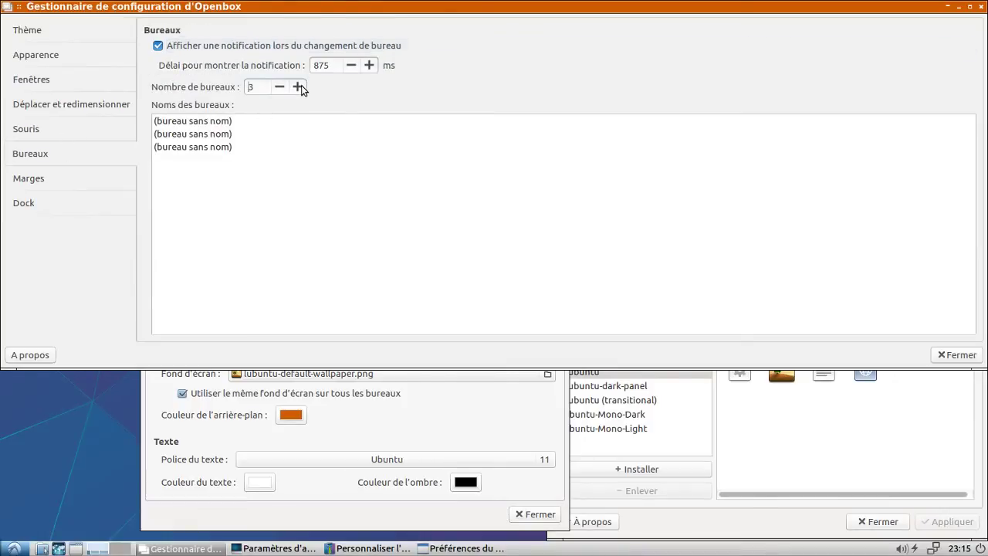
{"action": "left_click", "coordinate": [301, 85]}
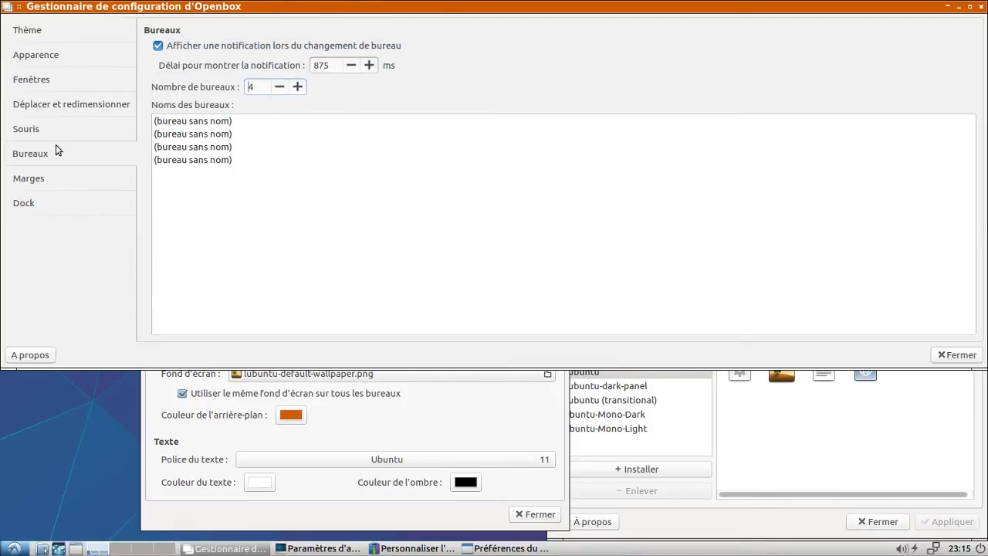
Name the four desktops 1, 2, 3 and 4 in the Openbox desktop names list.
{"action": "double_click", "coordinate": [183, 125]}
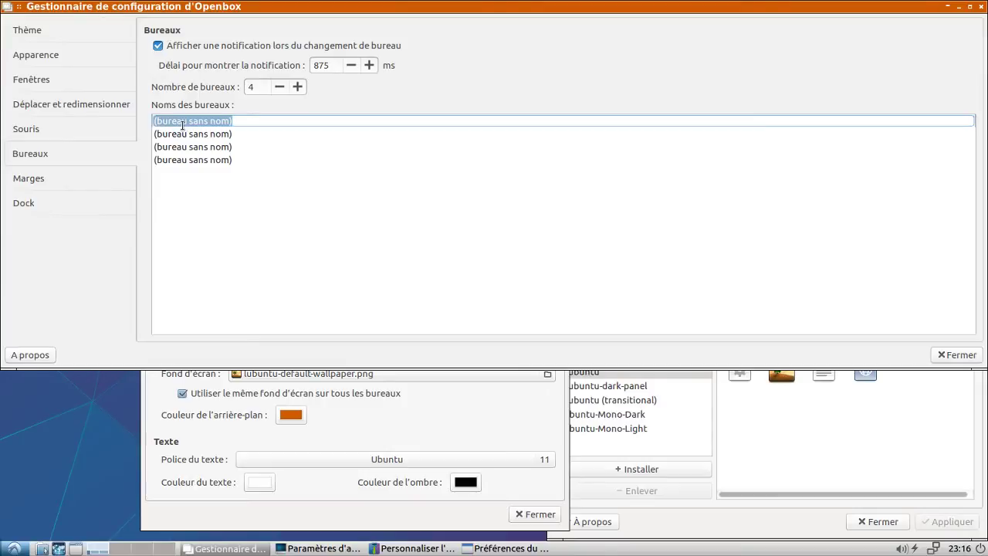
{"action": "type", "text": "1"}
{"action": "key", "text": "Return"}
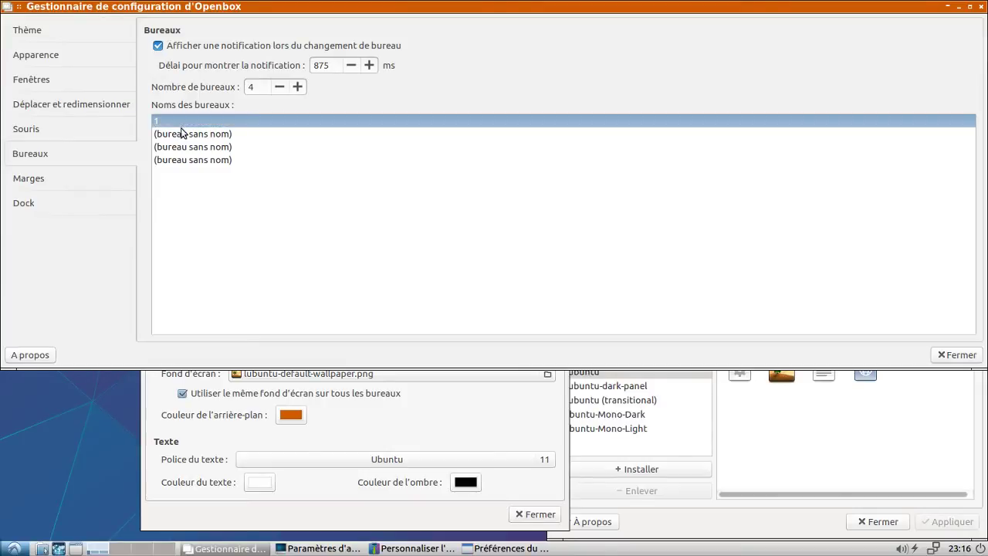
{"action": "double_click", "coordinate": [181, 133]}
{"action": "type", "text": "2"}
{"action": "key", "text": "Return"}
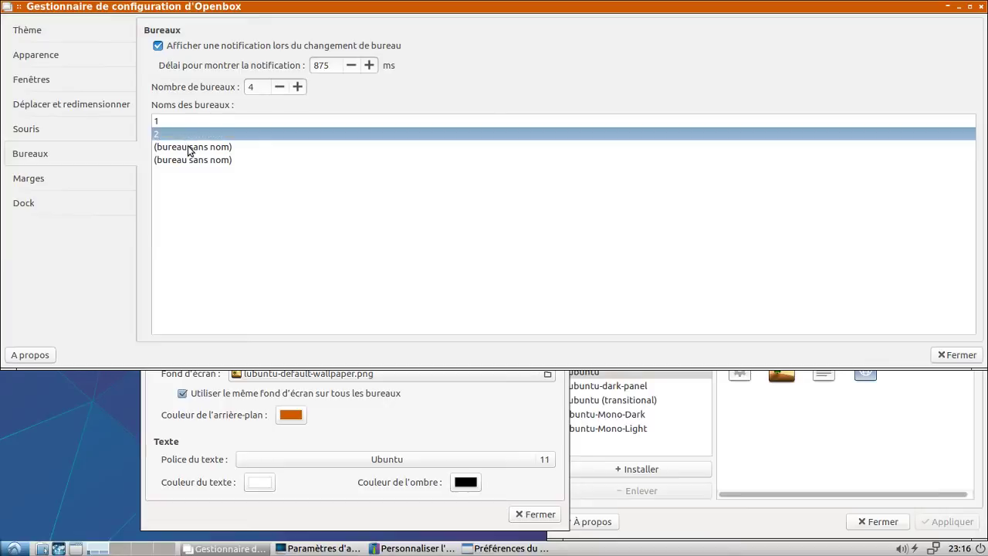
{"action": "double_click", "coordinate": [191, 147]}
{"action": "type", "text": "3"}
{"action": "key", "text": "Return"}
{"action": "double_click", "coordinate": [193, 160]}
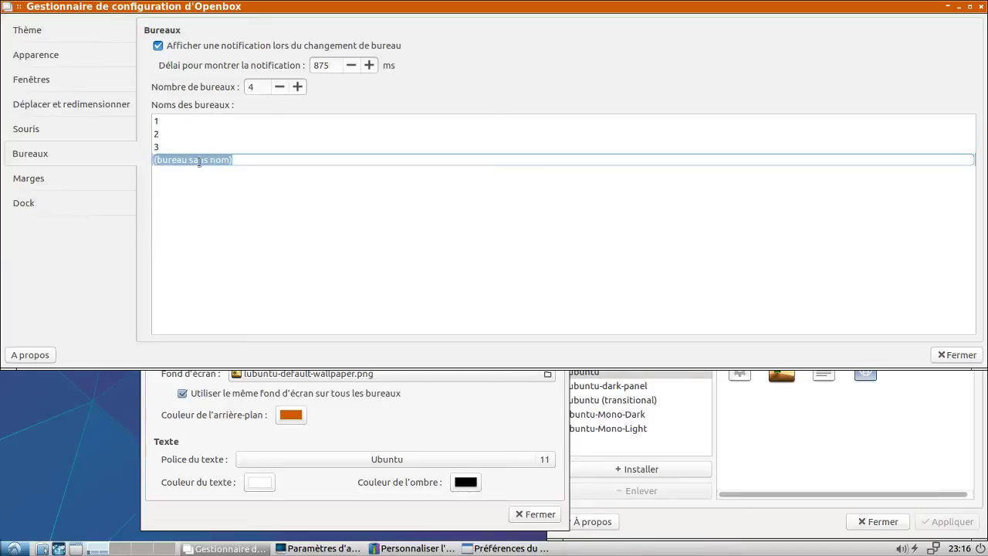
{"action": "type", "text": "4"}
{"action": "key", "text": "Return"}
Set the top, left, right and bottom desktop margins to 20 px in the Openbox settings.
{"action": "left_click", "coordinate": [56, 178]}
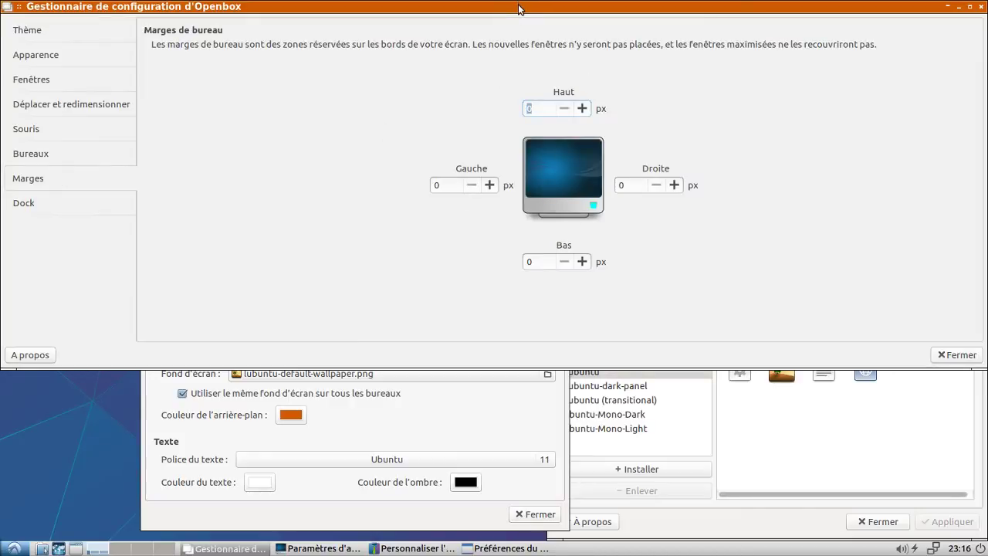
{"action": "double_click", "coordinate": [530, 108]}
{"action": "type", "text": "20"}
{"action": "double_click", "coordinate": [440, 186]}
{"action": "type", "text": "20"}
{"action": "double_click", "coordinate": [621, 186]}
{"action": "type", "text": "20"}
{"action": "double_click", "coordinate": [540, 264]}
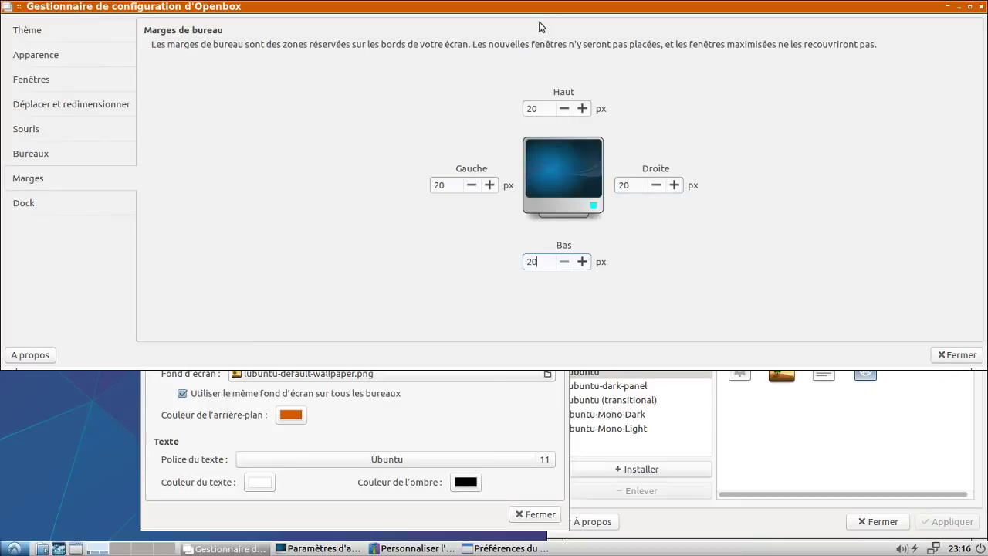
Maximize the Openbox configuration window to test the margins, and set the bottom margin to 50 px.
{"action": "left_click_drag", "start_coordinate": [546, 10], "coordinate": [523, 105]}
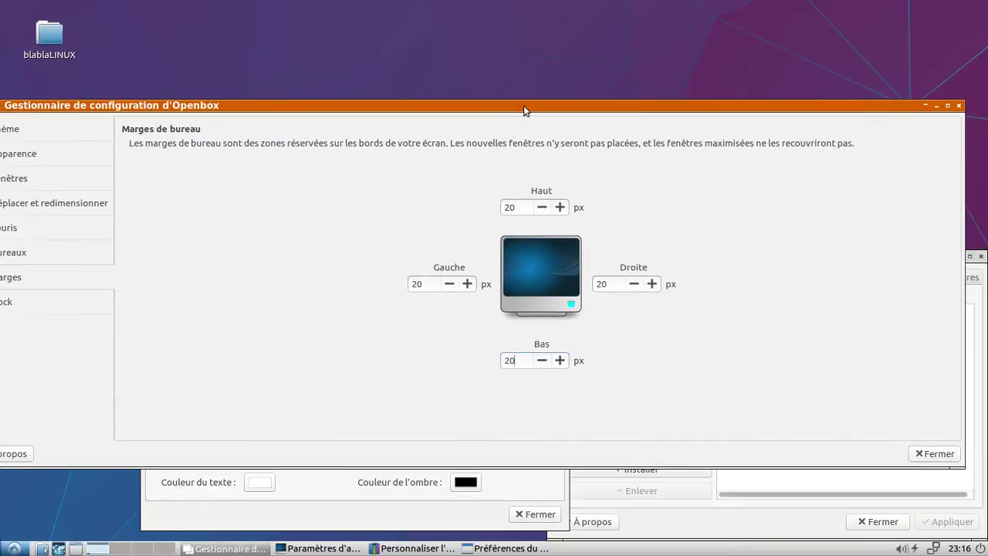
{"action": "double_click", "coordinate": [523, 104]}
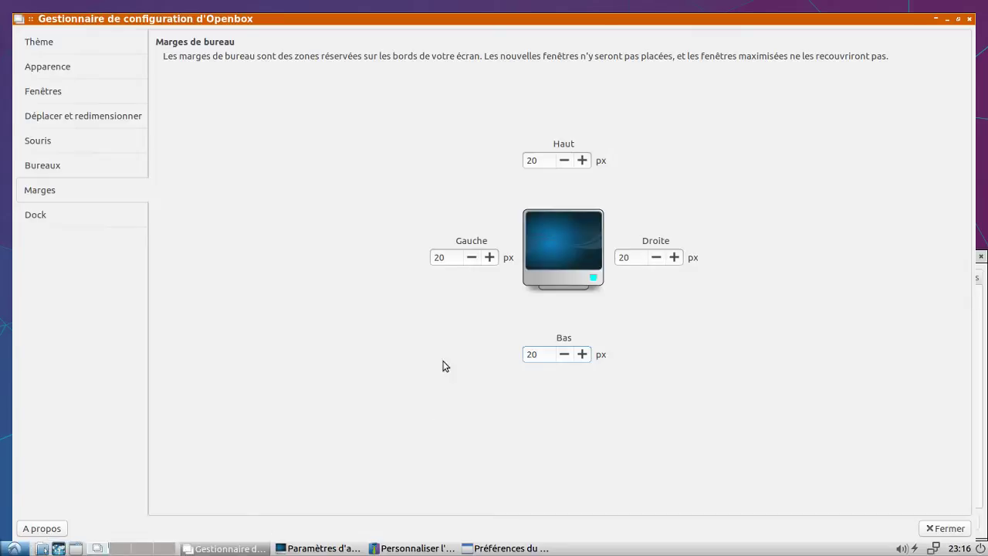
{"action": "left_click_drag", "start_coordinate": [548, 355], "coordinate": [489, 353]}
{"action": "type", "text": "50"}
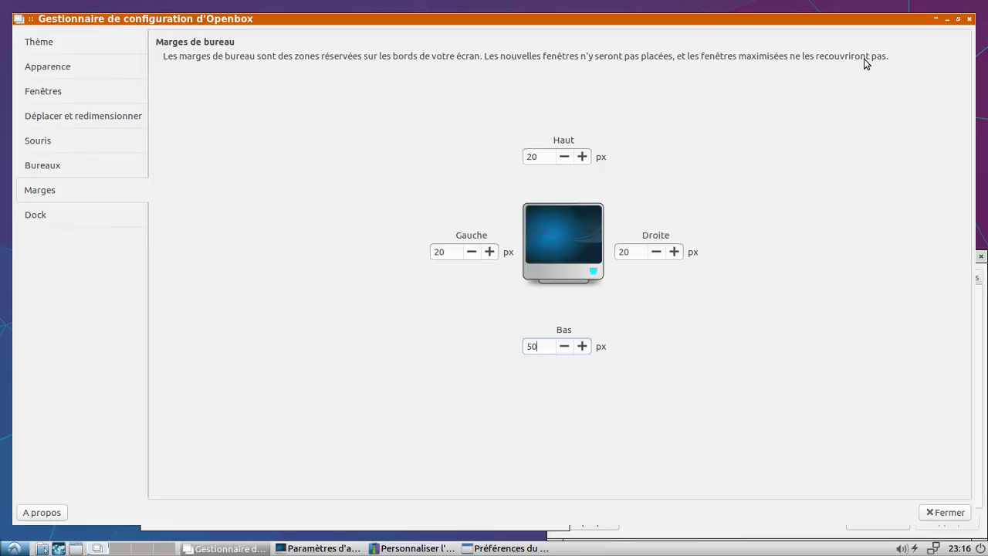
View the Openbox Dock settings, and close all open configuration, desktop, display and appearance windows.
{"action": "left_click", "coordinate": [89, 214]}
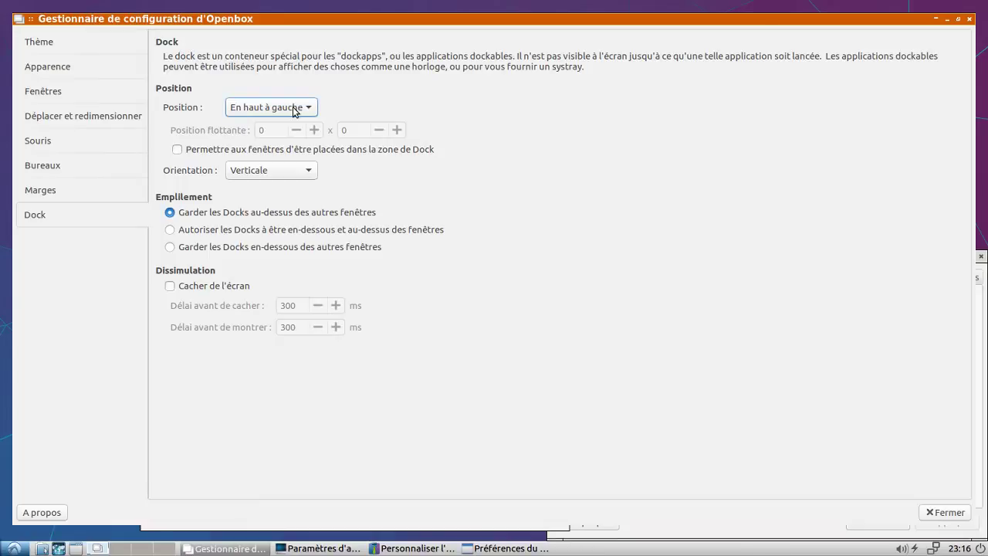
{"action": "left_click", "coordinate": [968, 19]}
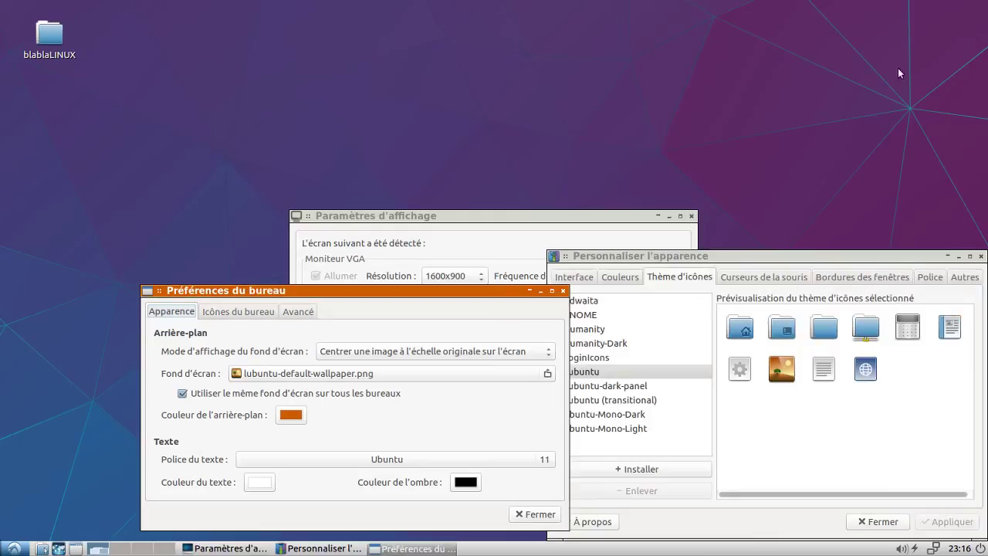
{"action": "left_click", "coordinate": [562, 291]}
{"action": "left_click_drag", "start_coordinate": [633, 219], "coordinate": [520, 143]}
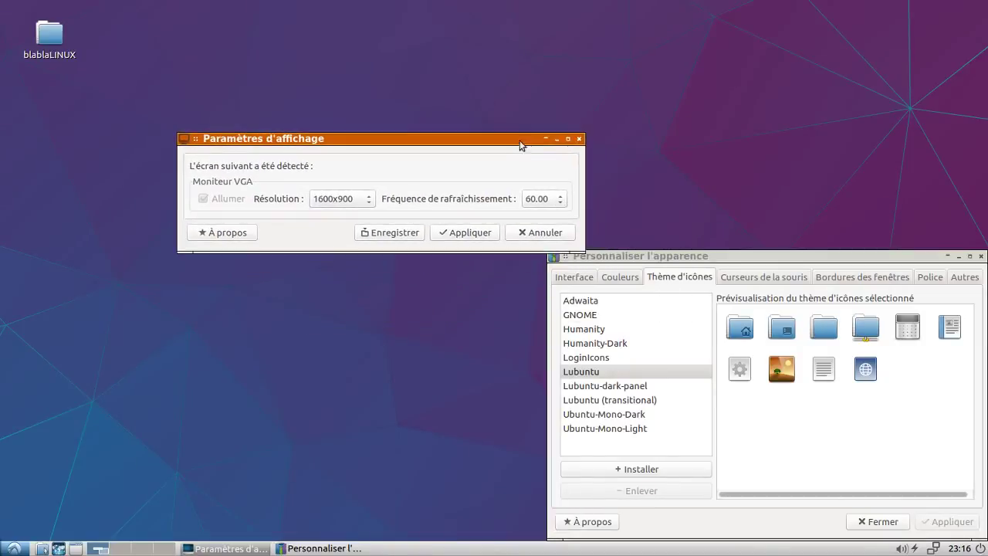
{"action": "left_click", "coordinate": [579, 139]}
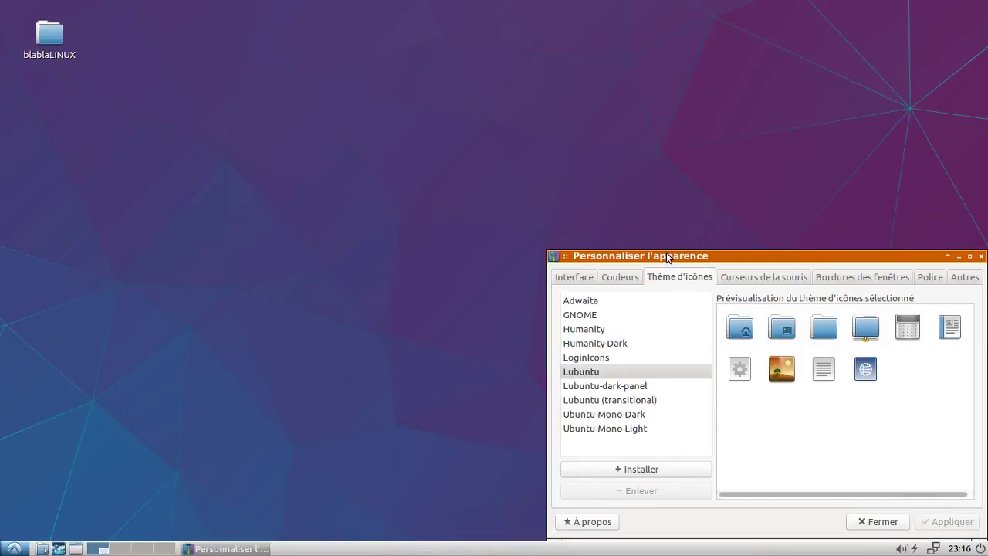
{"action": "left_click_drag", "start_coordinate": [668, 256], "coordinate": [486, 142]}
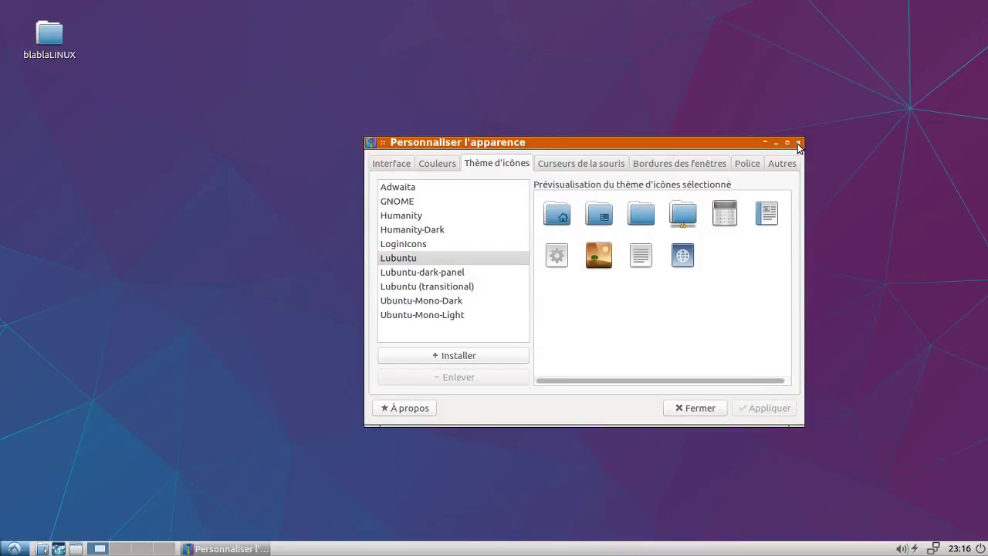
{"action": "left_click", "coordinate": [798, 143]}
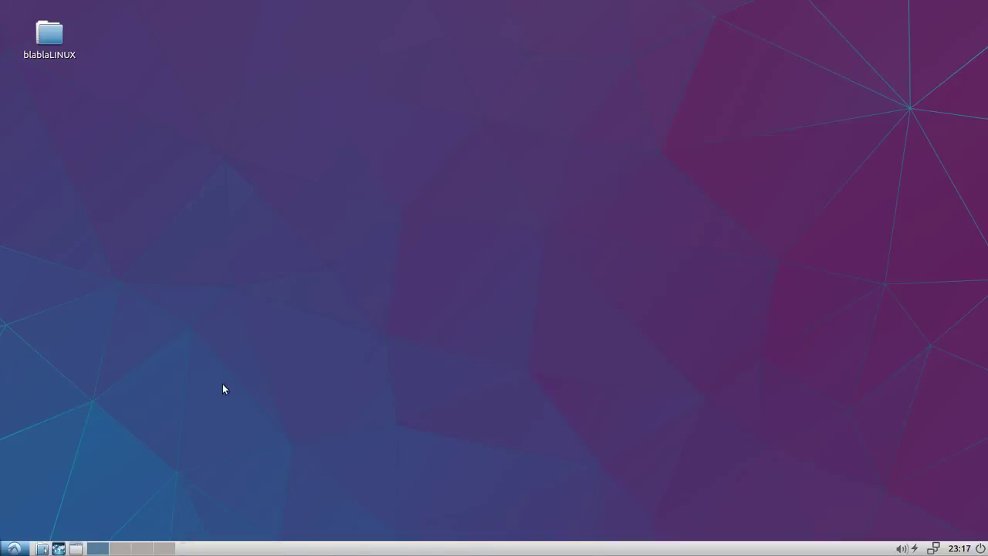
Switch through virtual desktops 2, 3 and 4, and return to desktop 1.
{"action": "left_click", "coordinate": [120, 549]}
{"action": "left_click", "coordinate": [134, 551]}
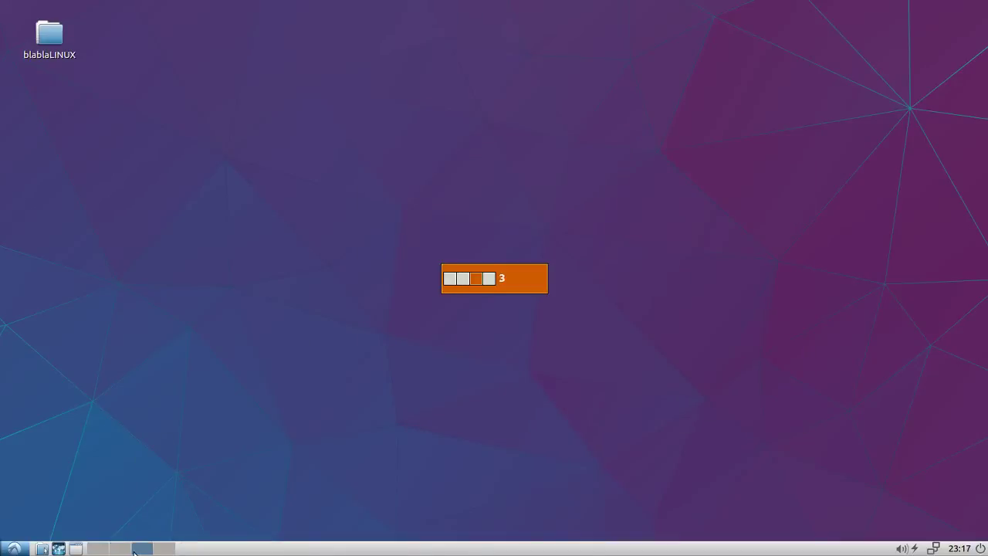
{"action": "left_click", "coordinate": [159, 549]}
{"action": "left_click", "coordinate": [97, 549]}
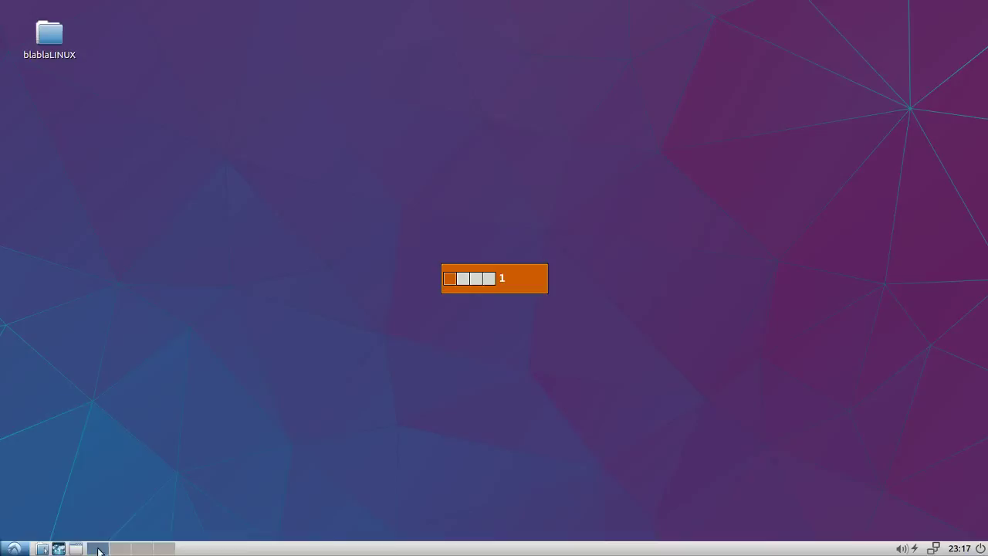
{"action": "left_click", "coordinate": [14, 549]}
{"action": "left_click", "coordinate": [324, 252]}
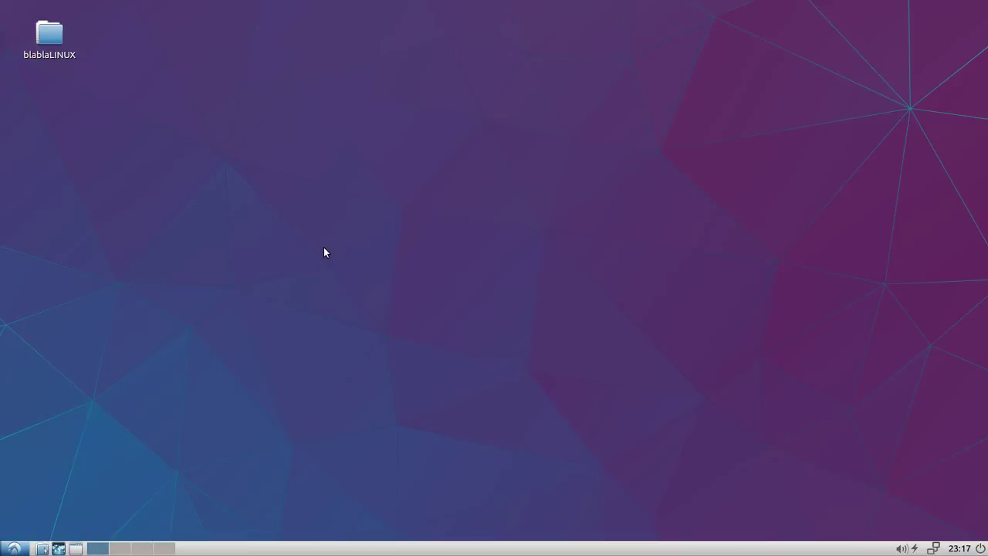
Open the panel preferences and try the panel on the Haut, Gauche and Droite edges before putting it back on Bas.
{"action": "right_click", "coordinate": [234, 551]}
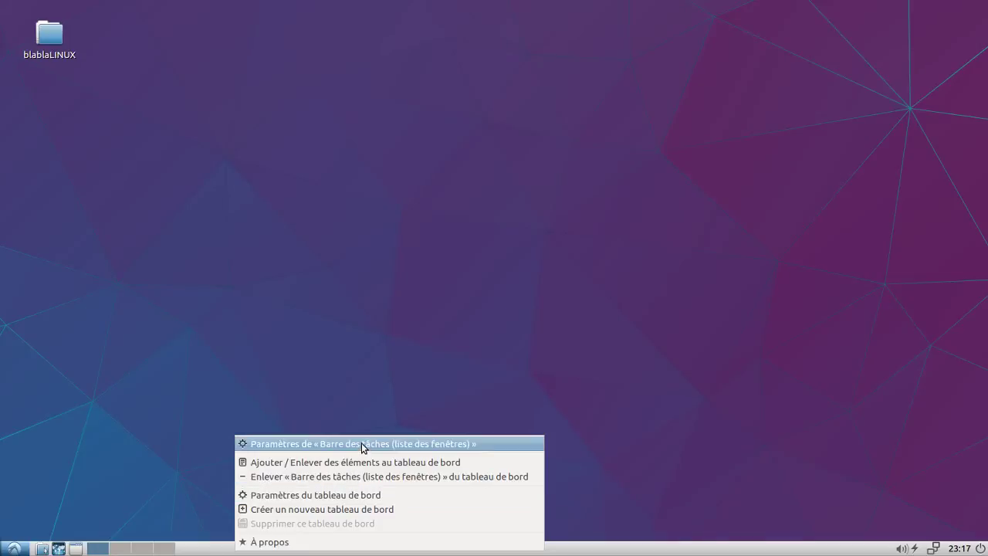
{"action": "left_click", "coordinate": [368, 496]}
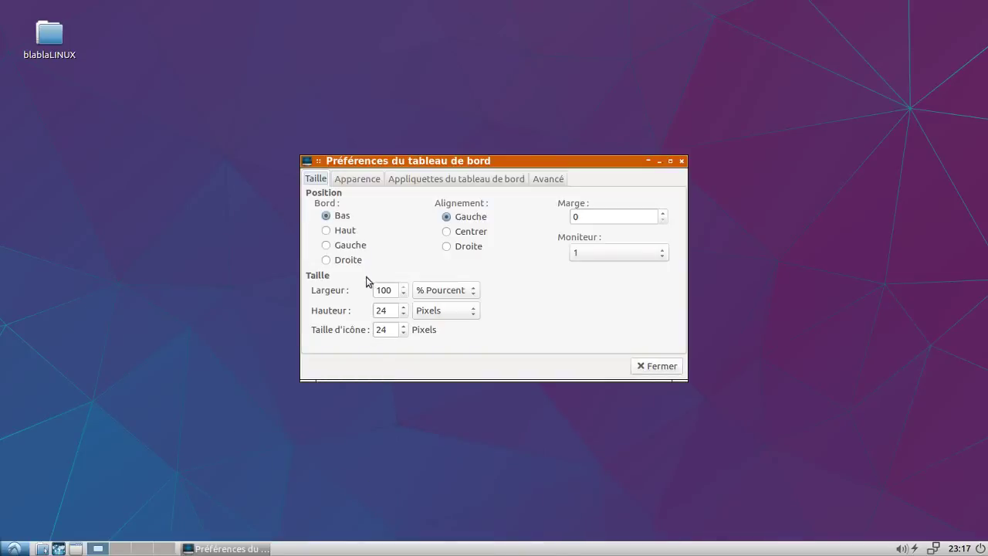
{"action": "left_click", "coordinate": [345, 230]}
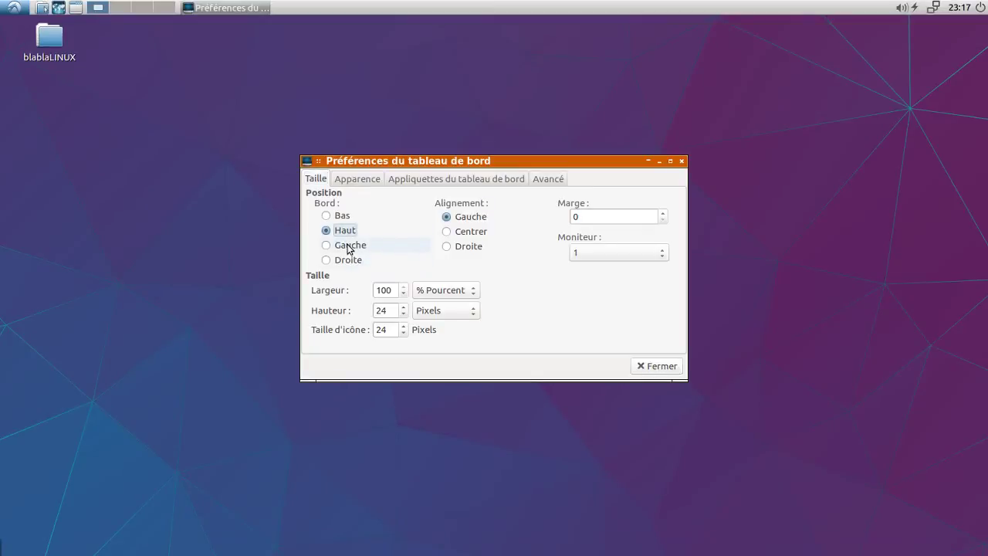
{"action": "left_click", "coordinate": [349, 246]}
{"action": "left_click", "coordinate": [347, 259]}
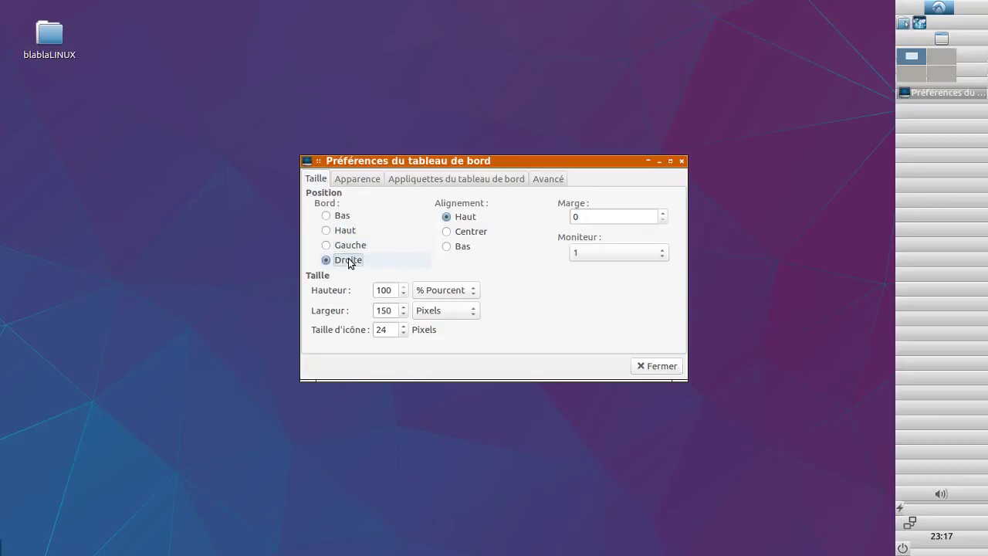
{"action": "left_click", "coordinate": [342, 218]}
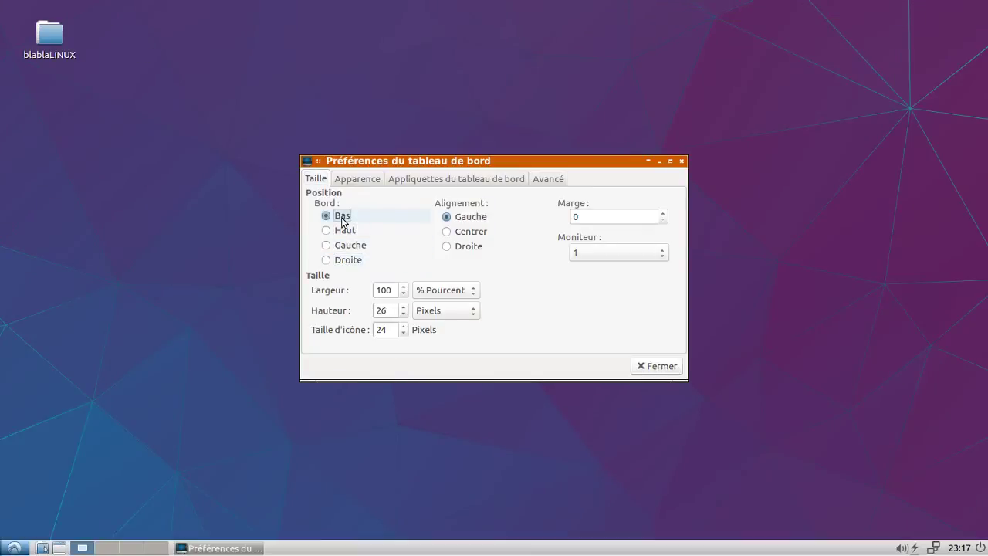
Try the Centrer and Droite alignments for the full-width panel and return to Gauche.
{"action": "left_click", "coordinate": [482, 233]}
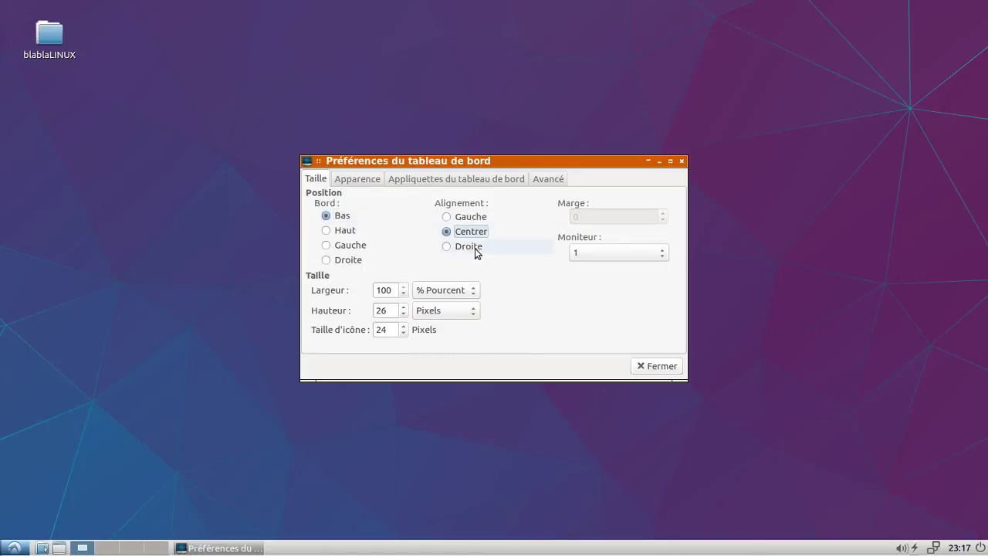
{"action": "left_click", "coordinate": [475, 246]}
{"action": "left_click", "coordinate": [473, 219]}
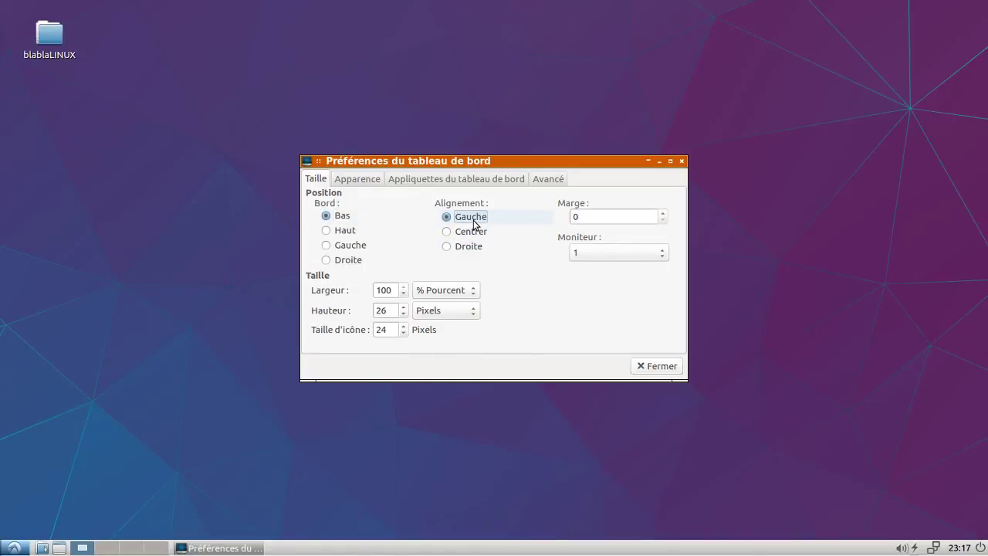
Reduce the panel's width to 50 percent and set its alignment to Centrer.
{"action": "left_click", "coordinate": [403, 293]}
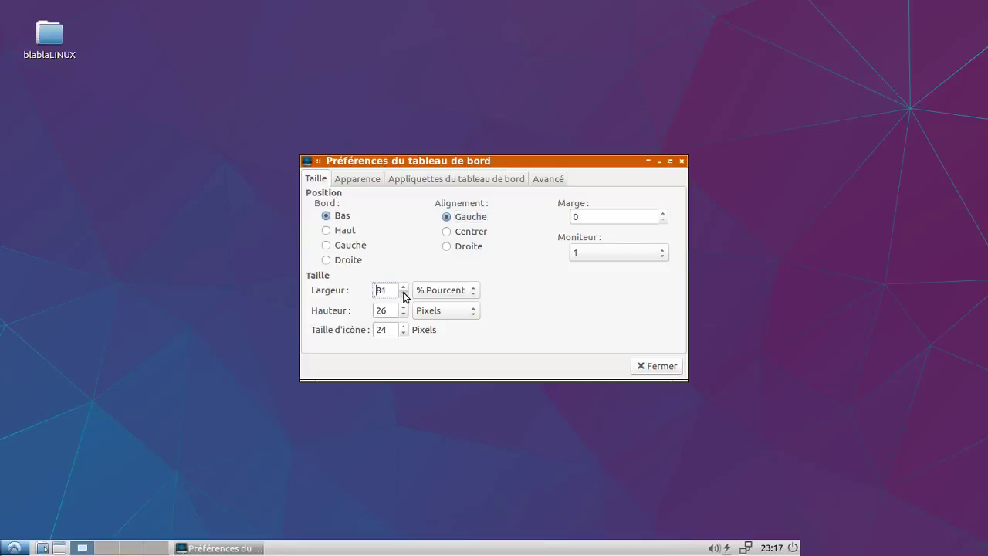
{"action": "left_click", "coordinate": [402, 293]}
{"action": "left_click", "coordinate": [470, 235]}
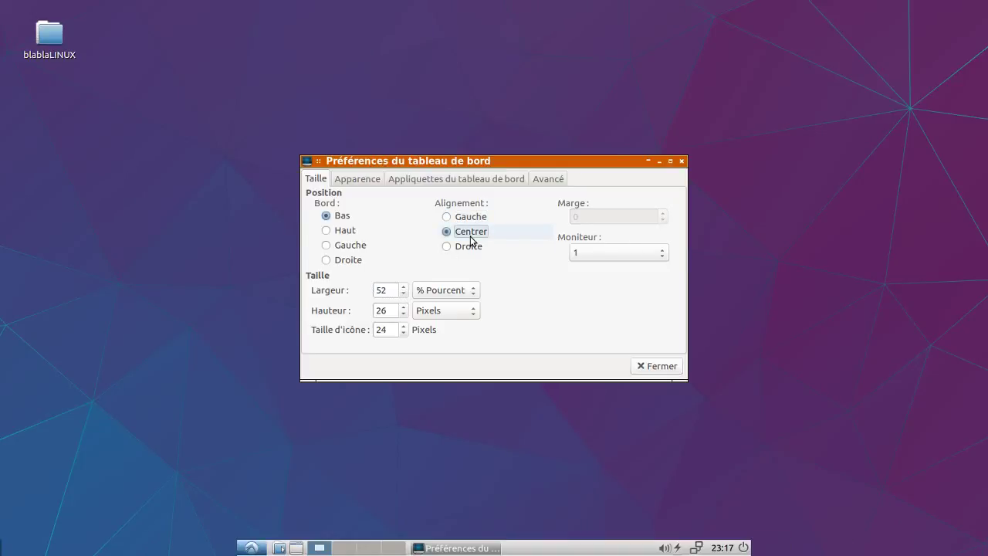
{"action": "left_click", "coordinate": [403, 294]}
{"action": "left_click", "coordinate": [404, 294]}
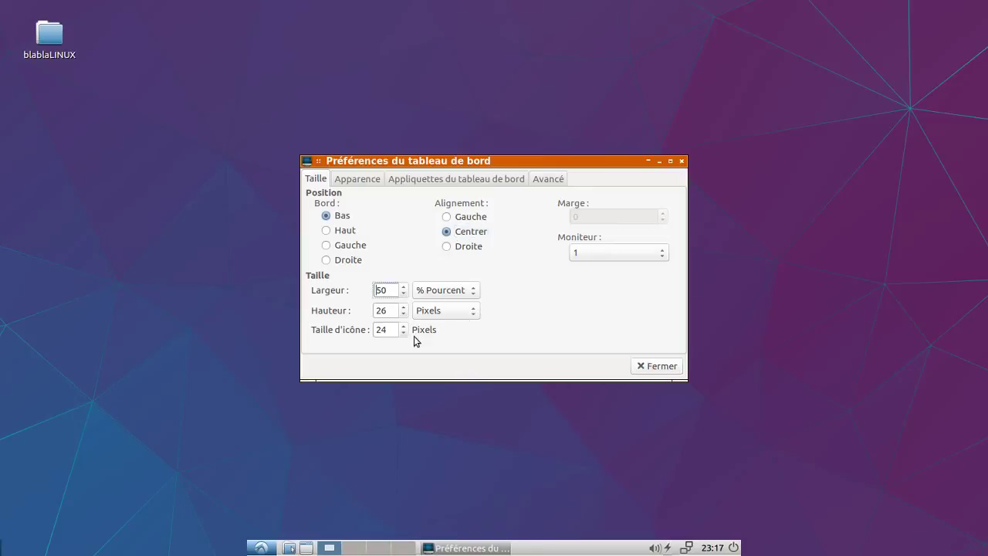
Set the panel's height to 30 pixels and its icon size to 28 pixels.
{"action": "left_click", "coordinate": [402, 307]}
{"action": "left_click", "coordinate": [403, 307]}
{"action": "left_click", "coordinate": [403, 307]}
{"action": "left_click", "coordinate": [403, 307]}
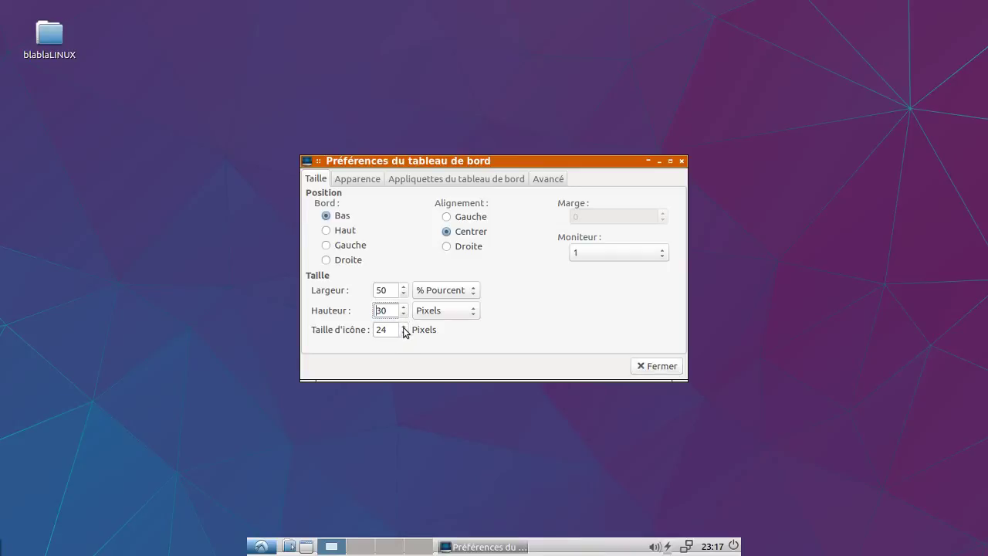
{"action": "left_click", "coordinate": [403, 326]}
{"action": "left_click", "coordinate": [402, 326]}
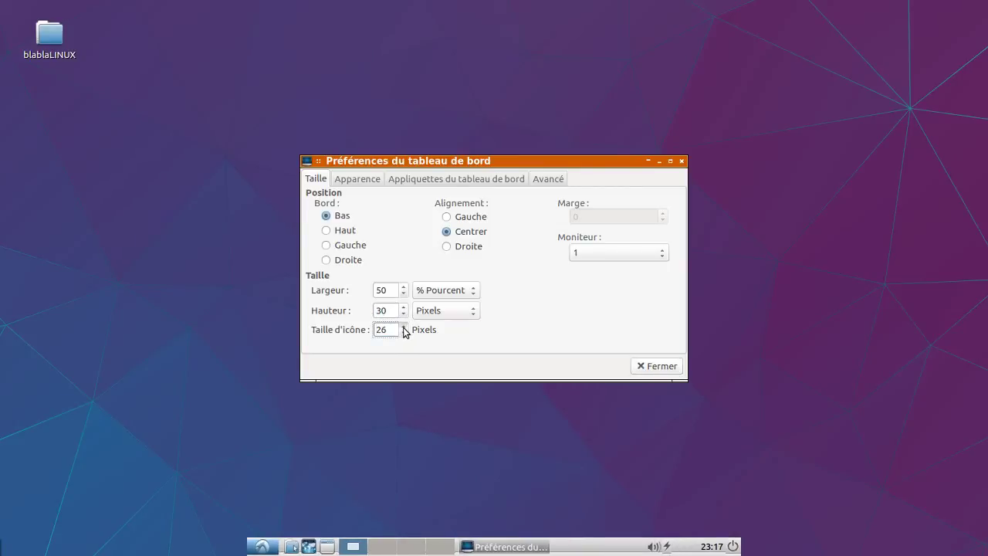
{"action": "left_click", "coordinate": [403, 326]}
{"action": "left_click", "coordinate": [402, 327]}
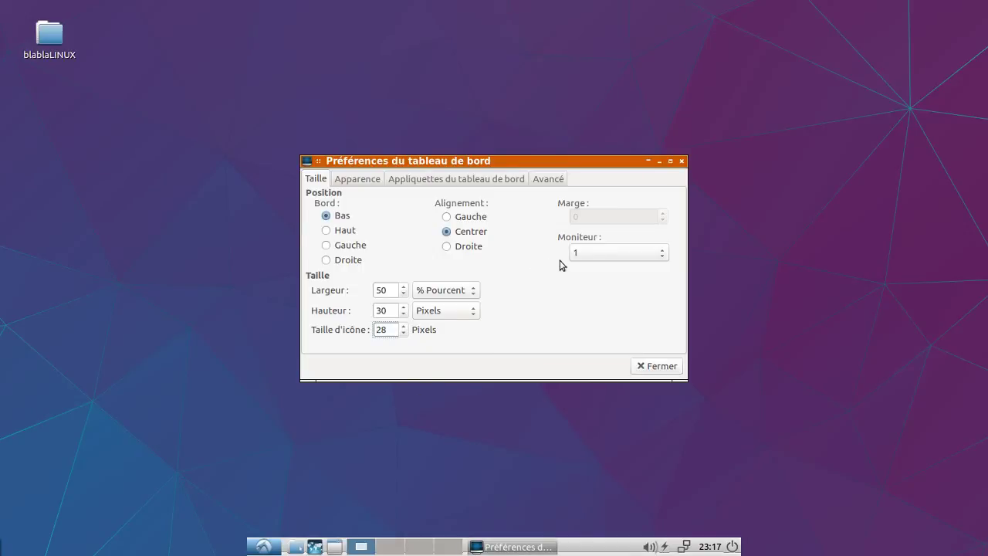
Set the panel background to a solid colour with opacity after comparing the system theme and image options.
{"action": "left_click", "coordinate": [357, 179]}
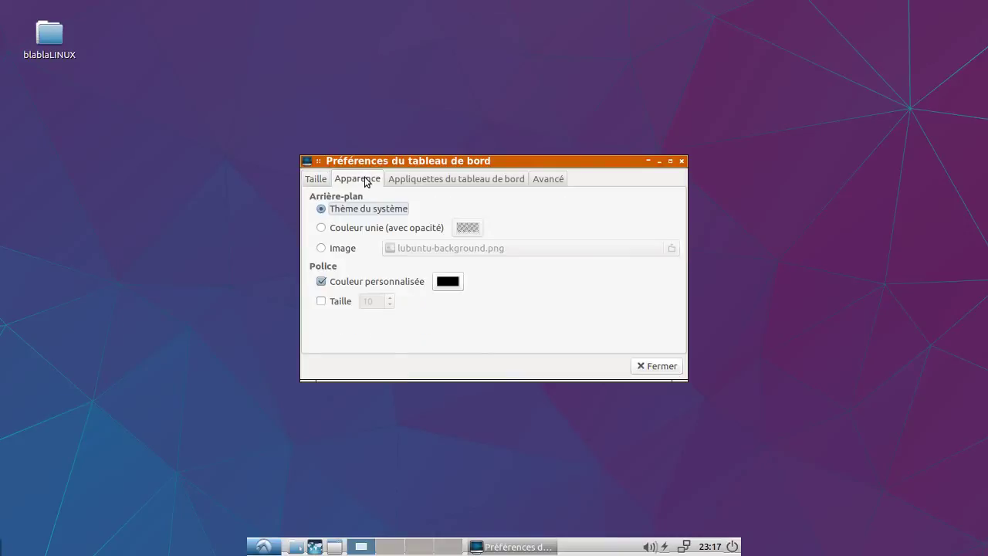
{"action": "left_click", "coordinate": [359, 229]}
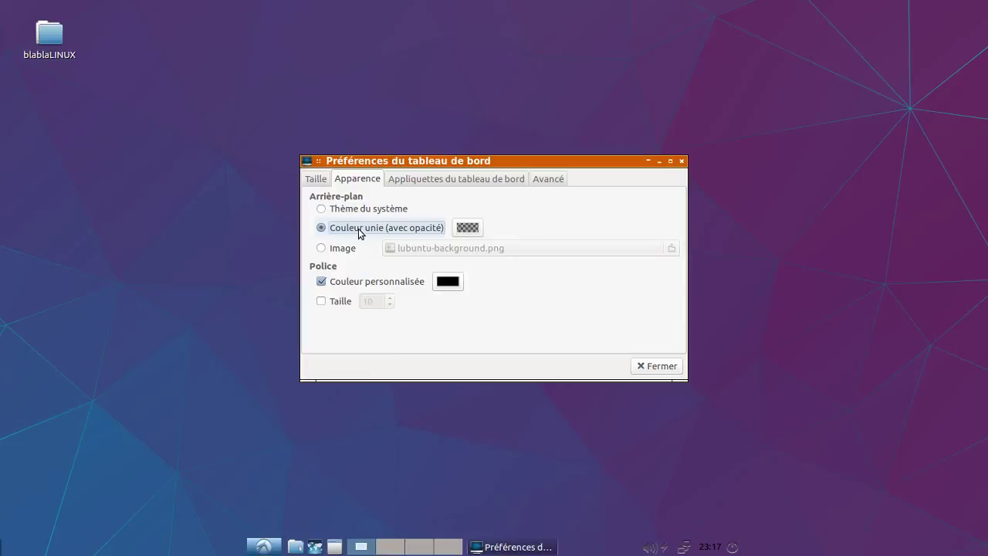
{"action": "left_click", "coordinate": [369, 209]}
{"action": "left_click", "coordinate": [369, 228]}
{"action": "left_click", "coordinate": [342, 251]}
{"action": "left_click", "coordinate": [344, 229]}
Try to set the opacity of the panel's solid background colour to 25.
{"action": "left_click", "coordinate": [467, 227]}
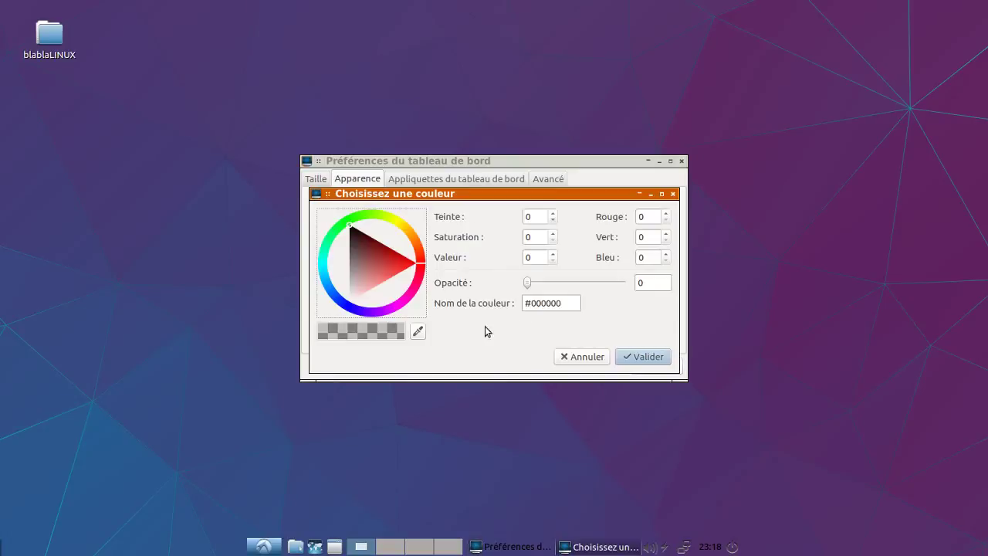
{"action": "double_click", "coordinate": [641, 283]}
{"action": "type", "text": "25"}
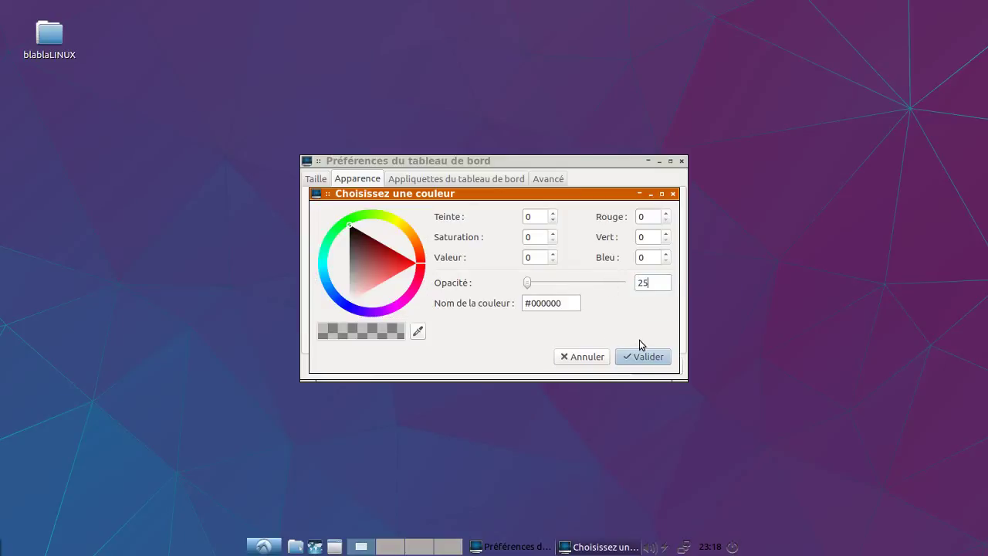
{"action": "left_click", "coordinate": [650, 359]}
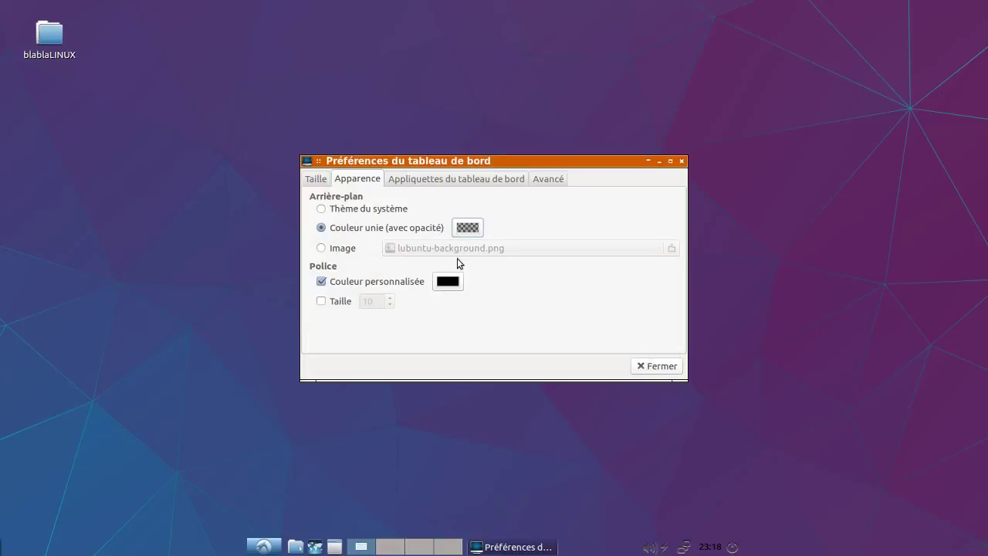
Set the opacity of the panel's black background colour to 30 and recheck the colour settings without changing them.
{"action": "left_click", "coordinate": [468, 227]}
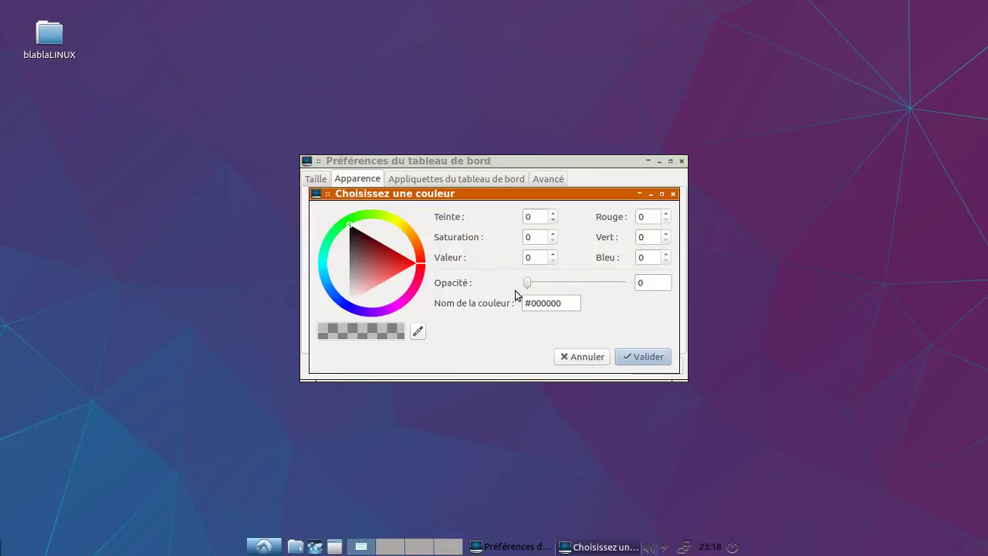
{"action": "double_click", "coordinate": [652, 283]}
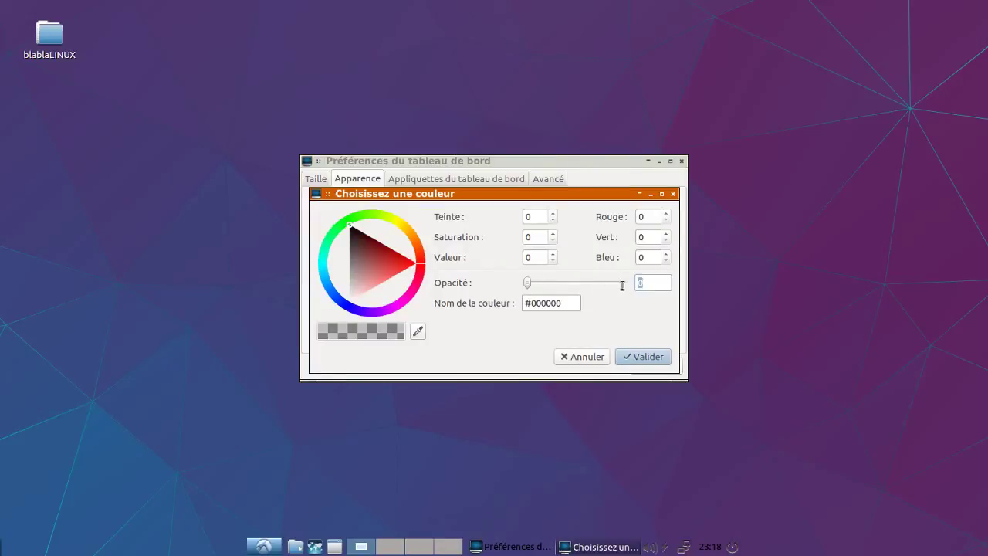
{"action": "left_click", "coordinate": [537, 284]}
{"action": "scroll", "coordinate": [539, 282], "scroll_direction": "up", "scroll_amount": 5}
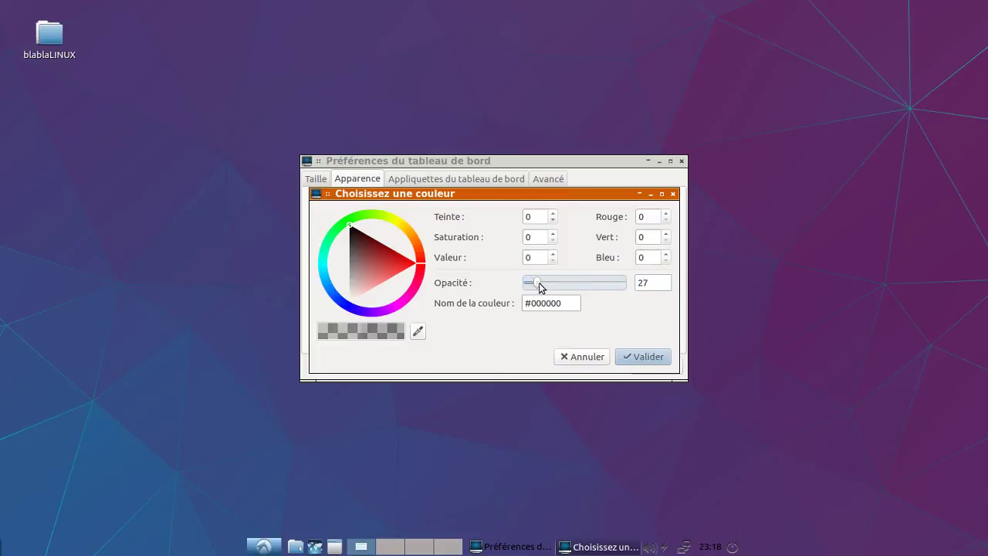
{"action": "left_click", "coordinate": [646, 357]}
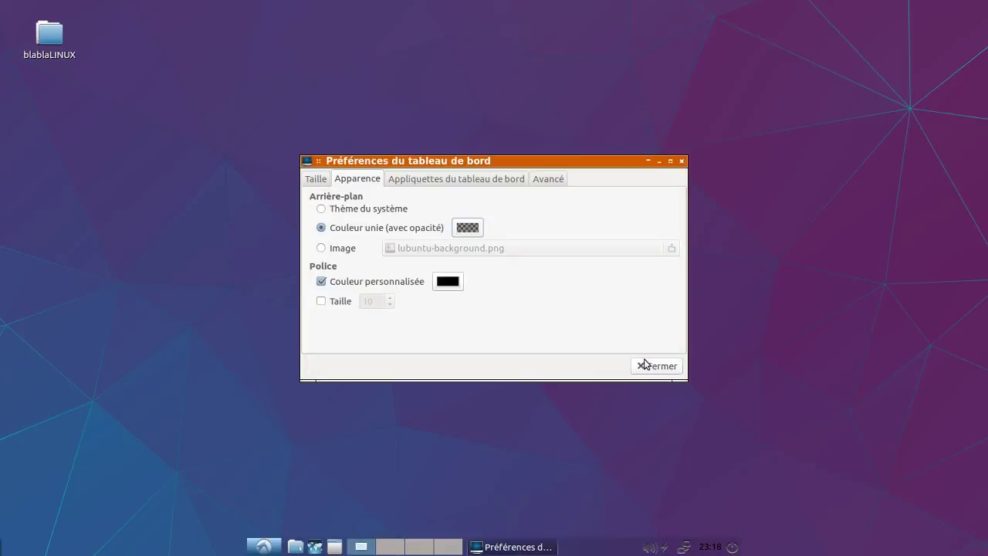
{"action": "left_click", "coordinate": [465, 234]}
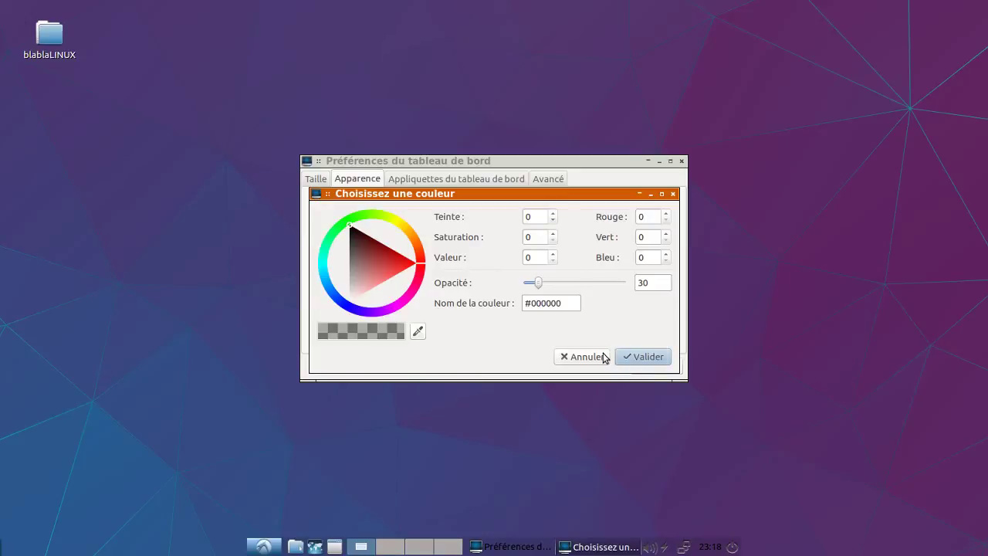
{"action": "left_click", "coordinate": [604, 358]}
Inspect the Menu applet's icon preferences and view the applications menu it controls on the panel.
{"action": "left_click", "coordinate": [456, 179]}
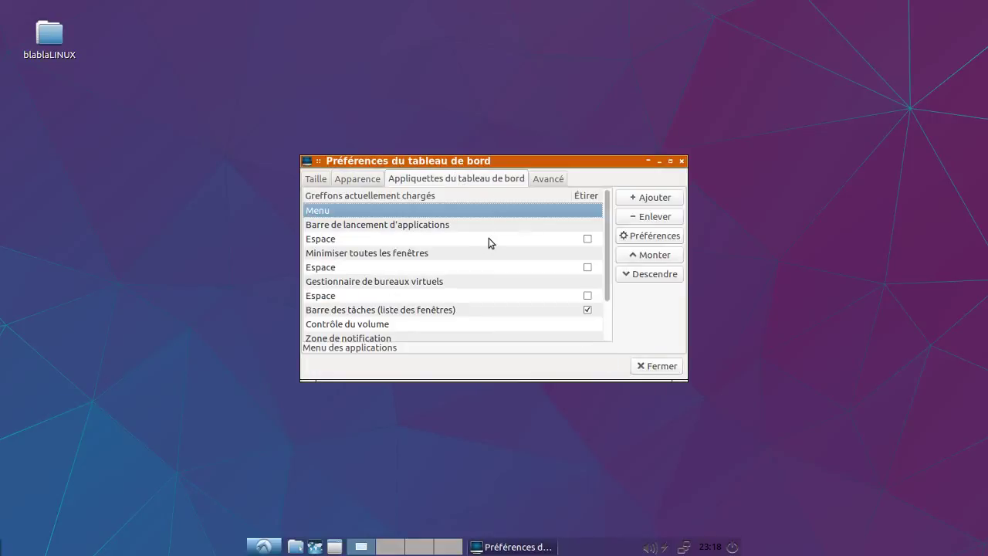
{"action": "left_click", "coordinate": [649, 236]}
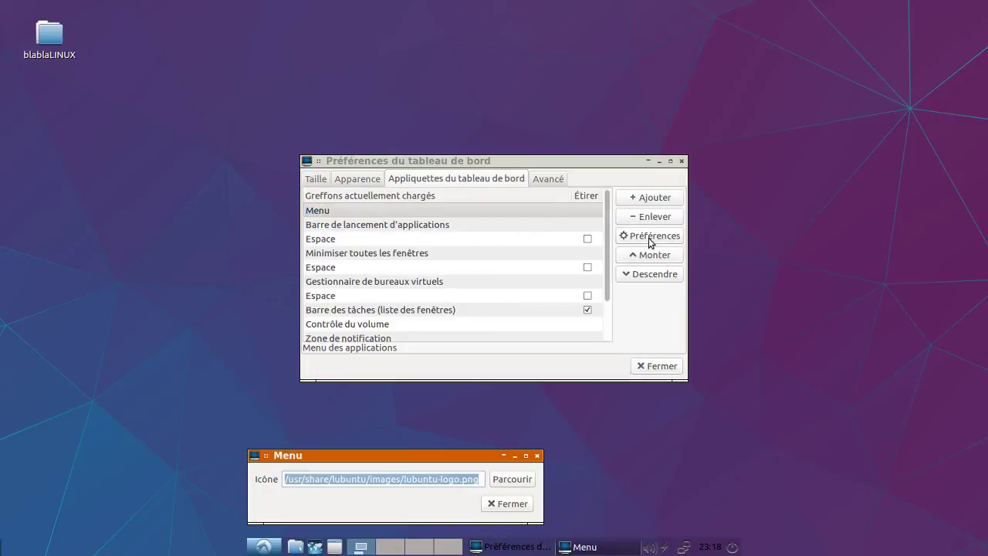
{"action": "left_click", "coordinate": [509, 504]}
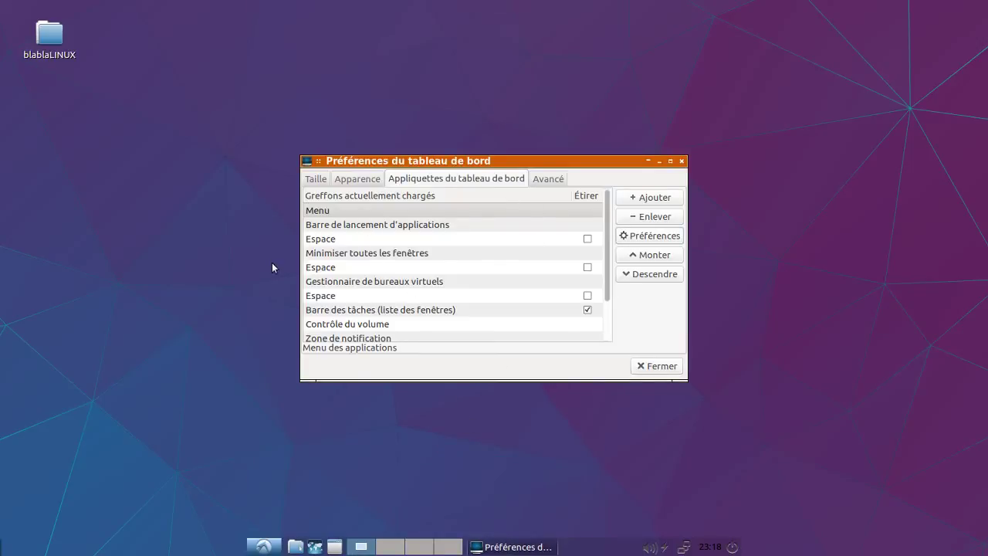
{"action": "left_click", "coordinate": [352, 225]}
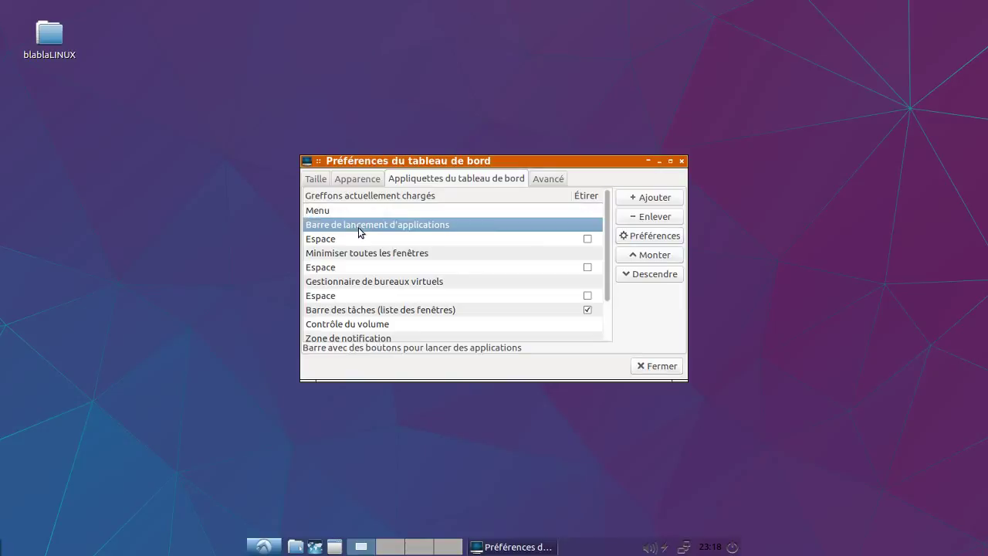
{"action": "left_click", "coordinate": [349, 214]}
{"action": "left_click", "coordinate": [280, 540]}
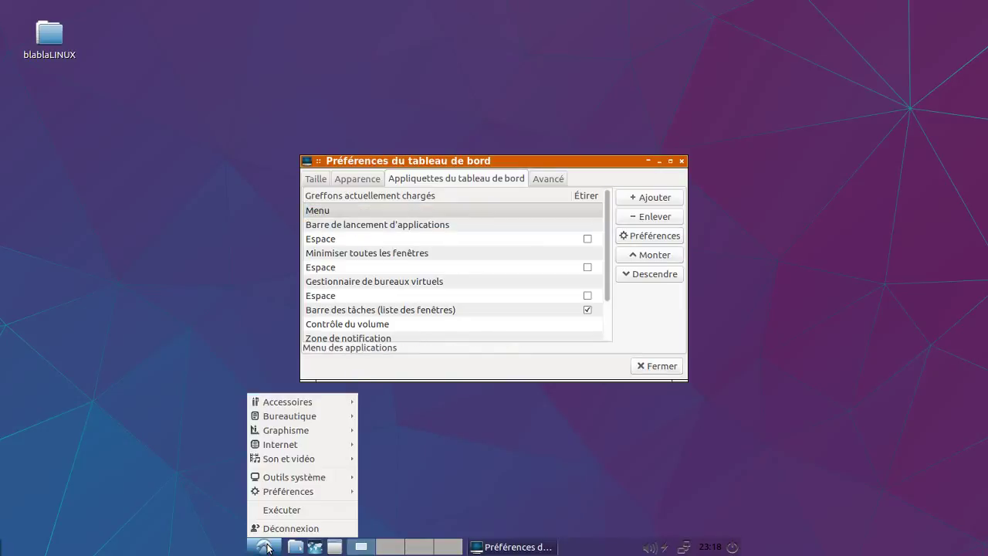
{"action": "left_click", "coordinate": [279, 540]}
Remove the Web Browser launcher from the panel's Barre de lancement d'applications applet.
{"action": "left_click", "coordinate": [410, 228]}
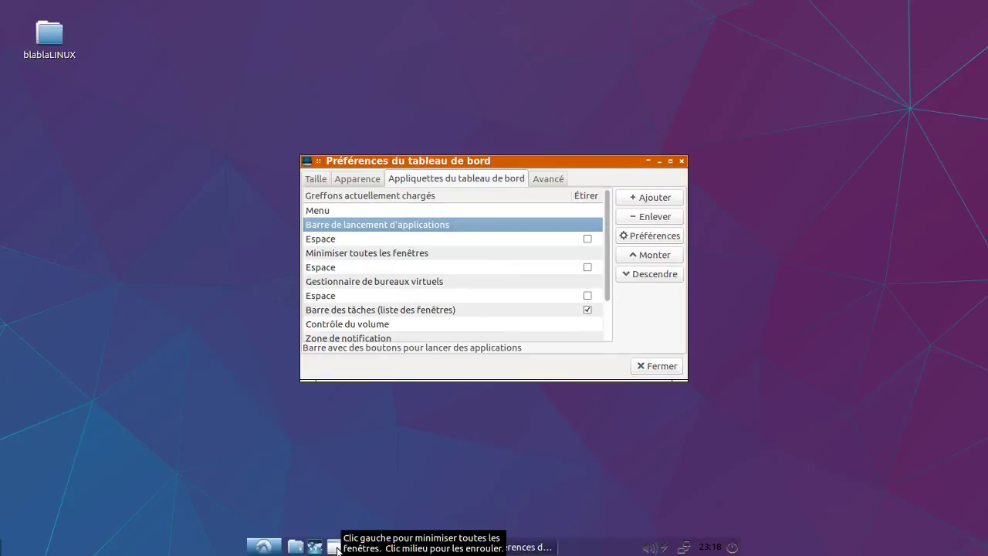
{"action": "left_click", "coordinate": [645, 238]}
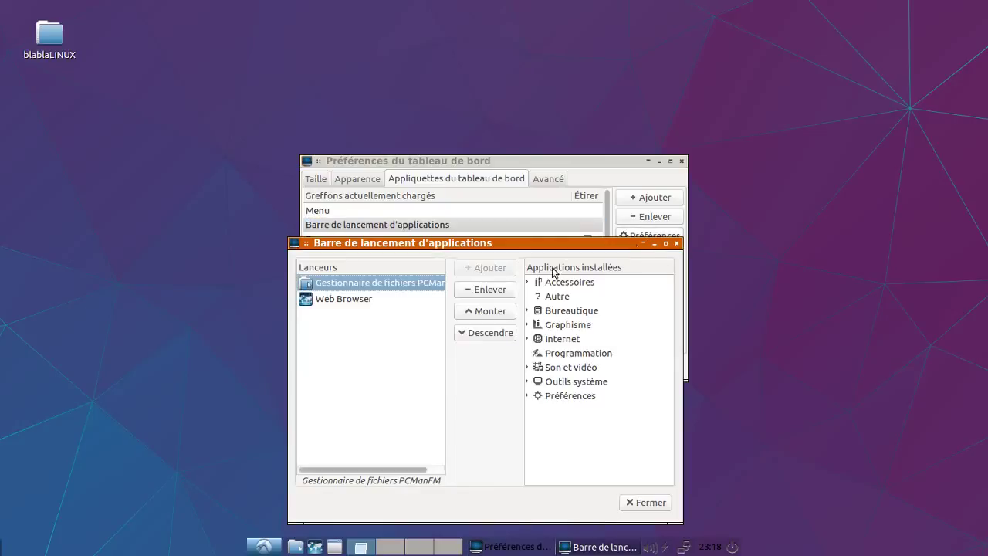
{"action": "left_click", "coordinate": [371, 300]}
{"action": "left_click", "coordinate": [475, 294]}
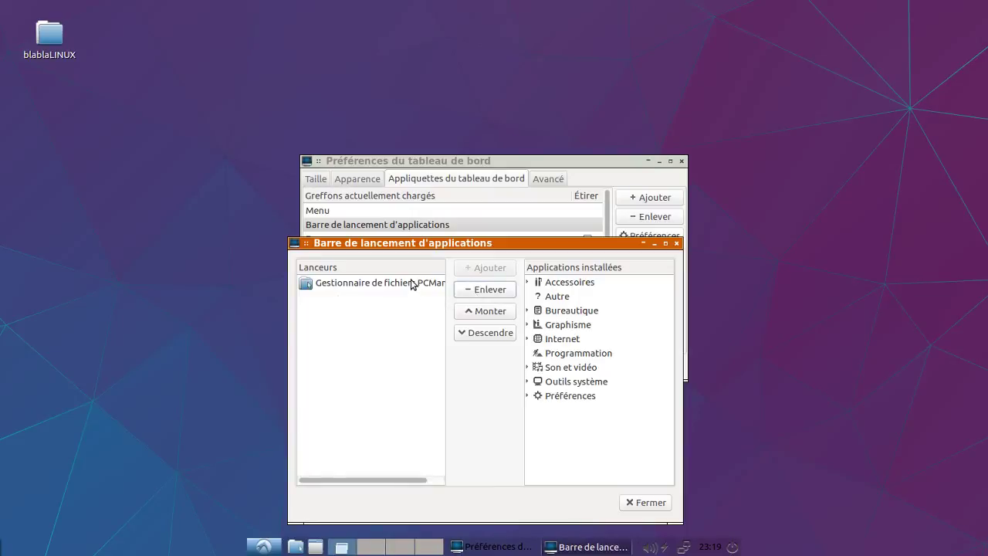
Add Leafpad from the Accessoires category to the panel's launchers.
{"action": "double_click", "coordinate": [537, 284]}
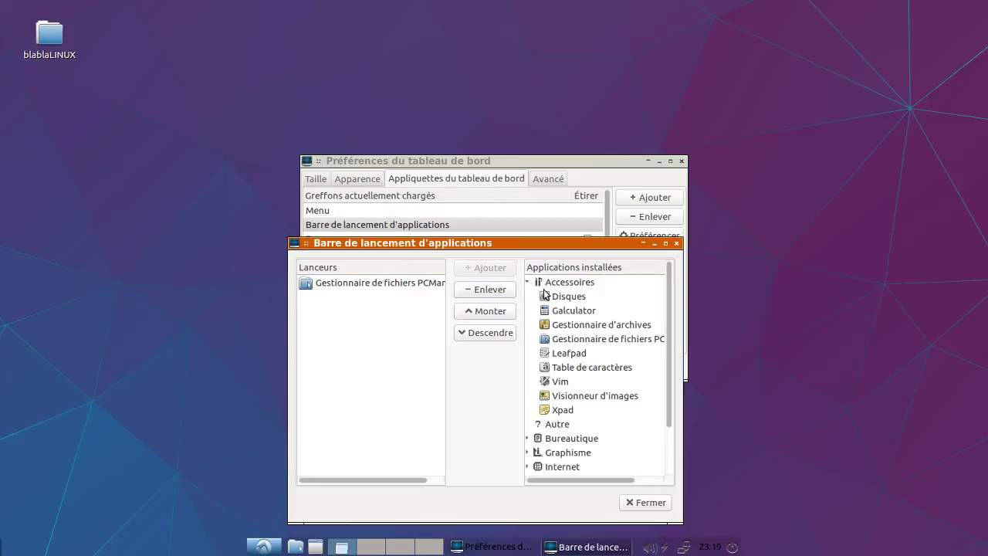
{"action": "left_click", "coordinate": [581, 356]}
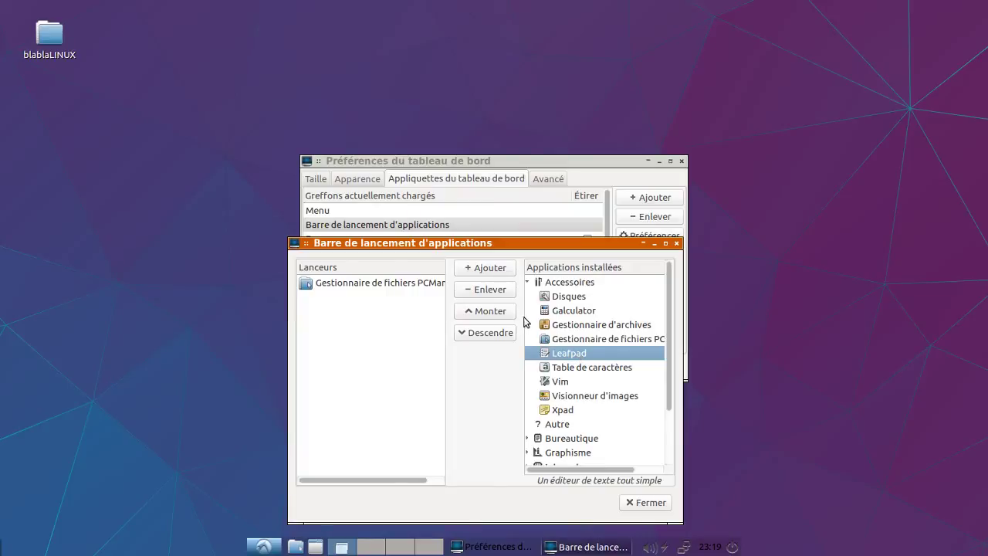
{"action": "left_click", "coordinate": [493, 270]}
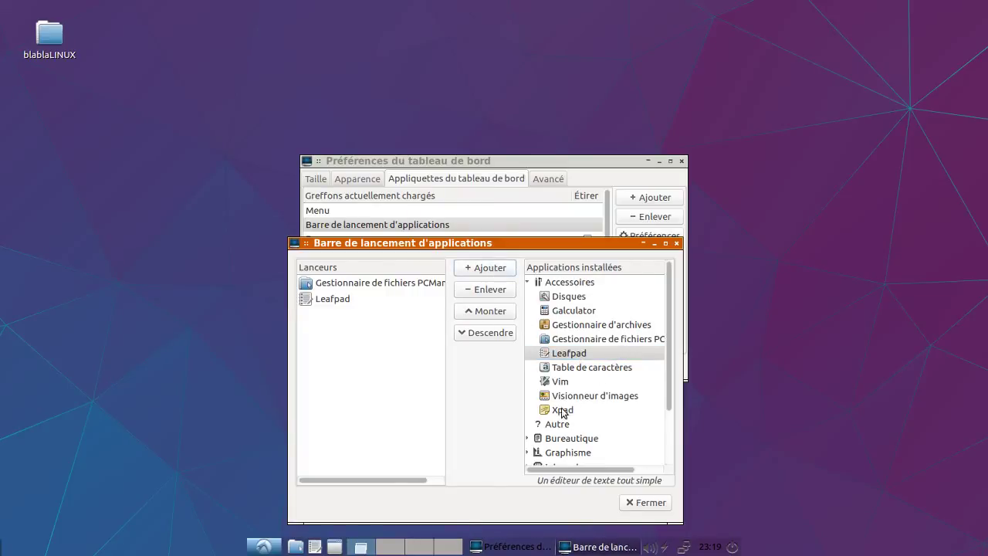
Add Navigateur Web Firefox and Transmission from the Internet category to the panel's launchers.
{"action": "left_click", "coordinate": [528, 438]}
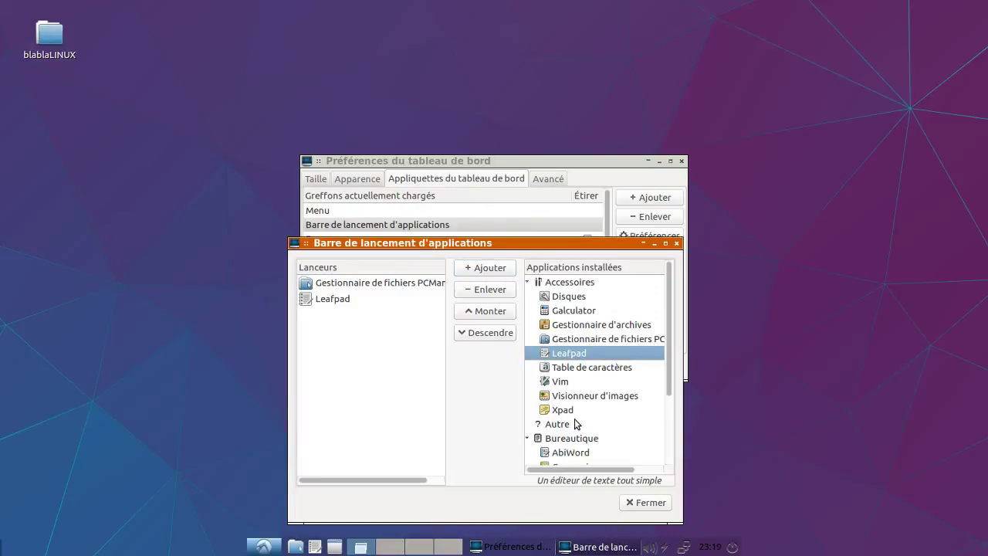
{"action": "scroll", "coordinate": [575, 423], "scroll_direction": "down", "scroll_amount": 2}
{"action": "left_click", "coordinate": [527, 397]}
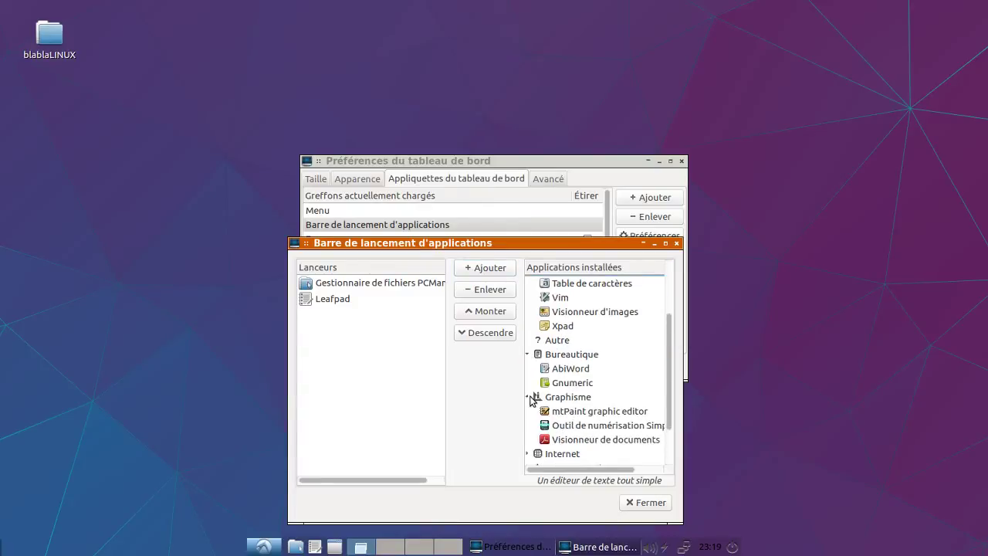
{"action": "scroll", "coordinate": [612, 397], "scroll_direction": "down", "scroll_amount": 1}
{"action": "scroll", "coordinate": [611, 398], "scroll_direction": "down", "scroll_amount": 1}
{"action": "left_click", "coordinate": [527, 399]}
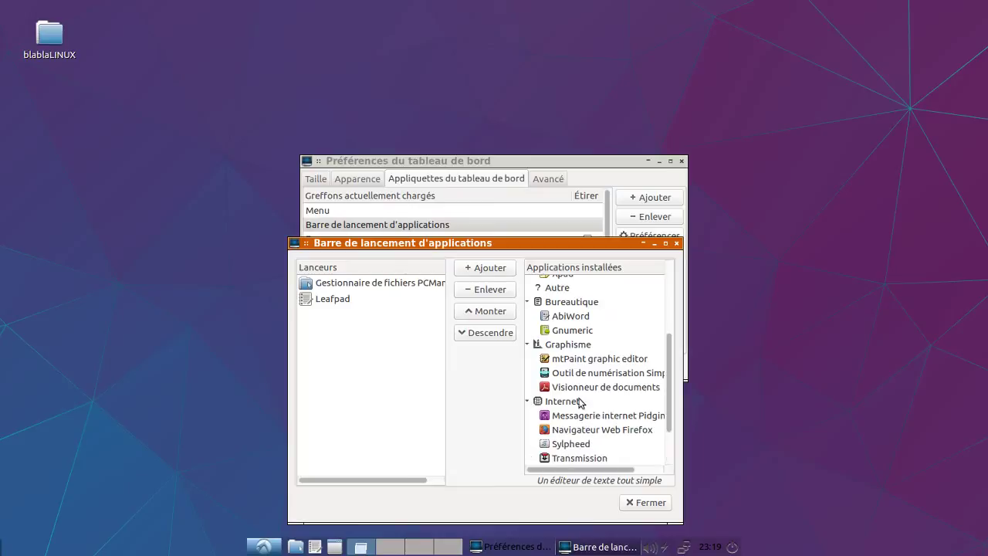
{"action": "scroll", "coordinate": [599, 400], "scroll_direction": "down", "scroll_amount": 1}
{"action": "left_click", "coordinate": [599, 401]}
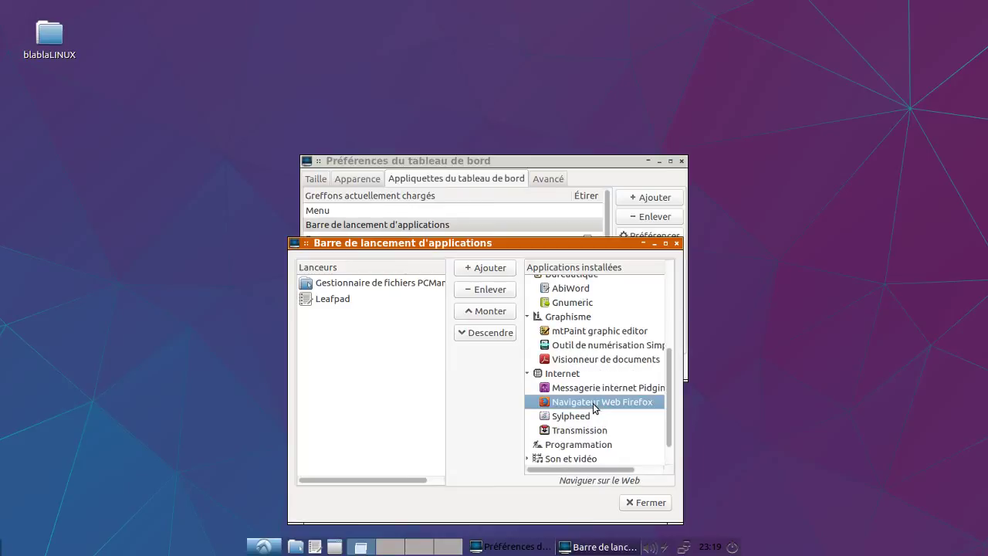
{"action": "left_click", "coordinate": [503, 270]}
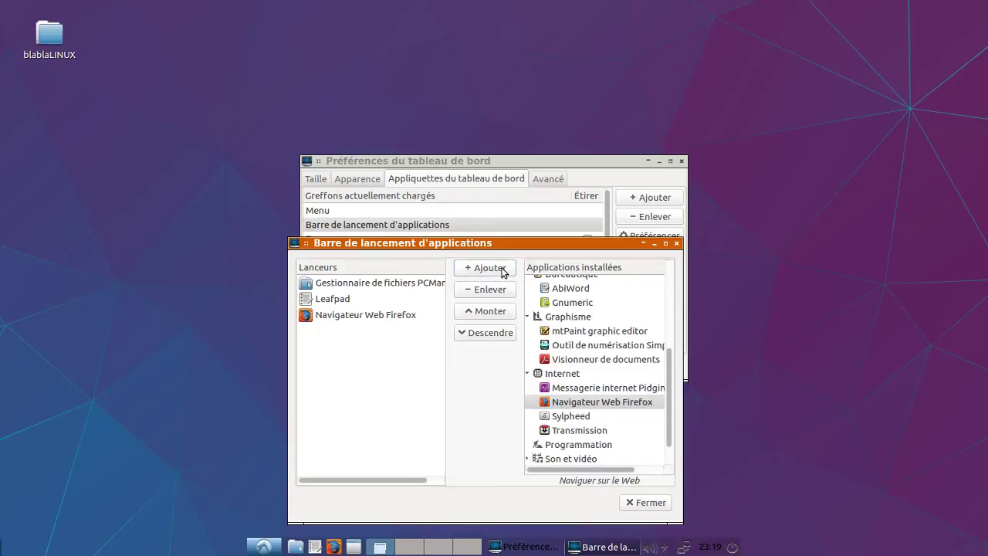
{"action": "left_click", "coordinate": [578, 429]}
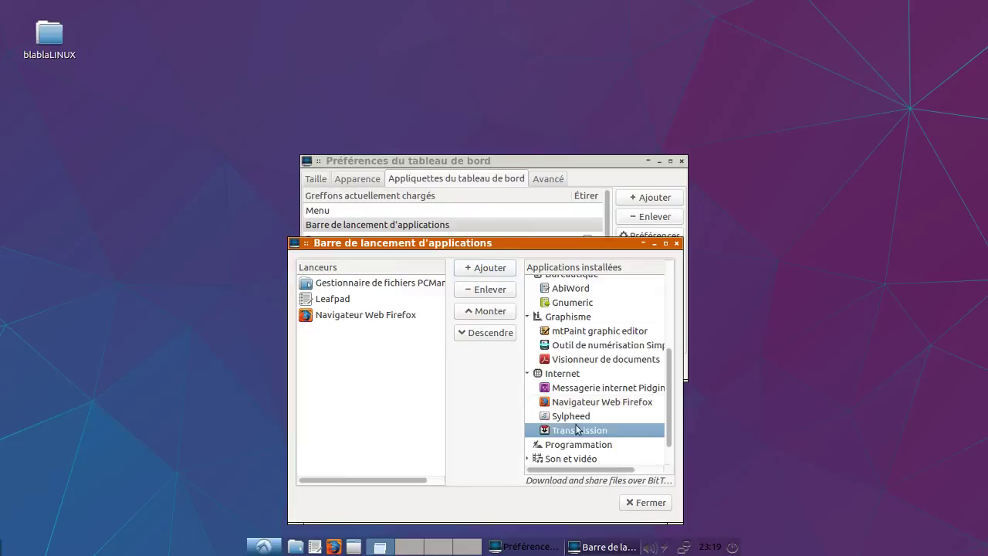
{"action": "left_click", "coordinate": [505, 270]}
Add the Synaptic package manager and Gestionnaire des tâches from Outils système to the panel's launchers.
{"action": "scroll", "coordinate": [588, 391], "scroll_direction": "down", "scroll_amount": 1}
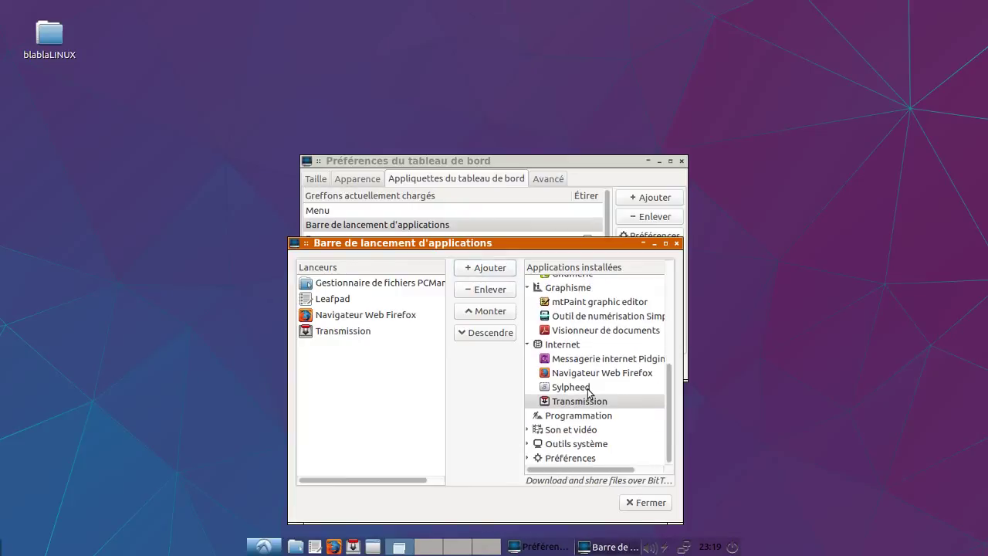
{"action": "left_click", "coordinate": [529, 429]}
{"action": "scroll", "coordinate": [596, 415], "scroll_direction": "down", "scroll_amount": 1}
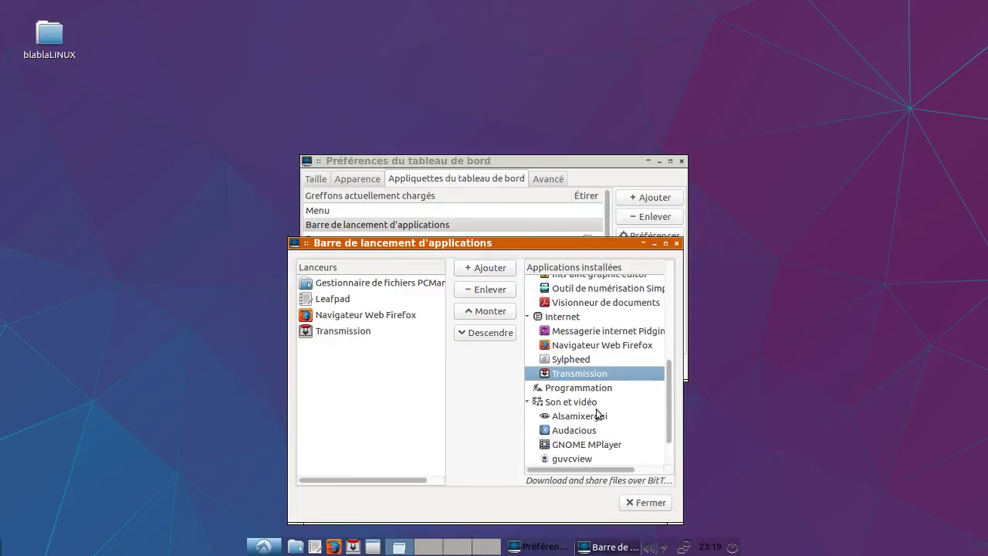
{"action": "scroll", "coordinate": [596, 414], "scroll_direction": "down", "scroll_amount": 1}
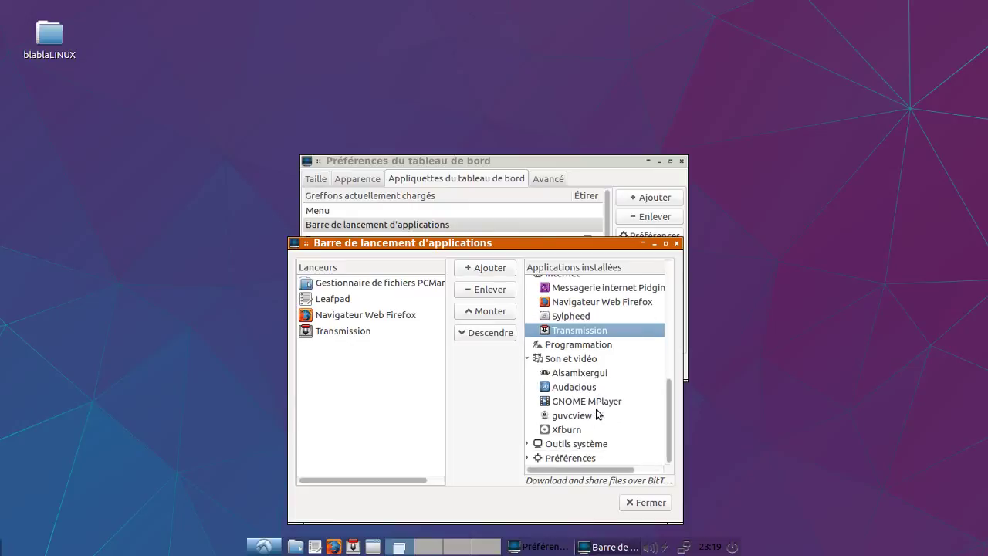
{"action": "left_click", "coordinate": [528, 444]}
{"action": "scroll", "coordinate": [631, 405], "scroll_direction": "down", "scroll_amount": 1}
{"action": "scroll", "coordinate": [631, 405], "scroll_direction": "down", "scroll_amount": 3}
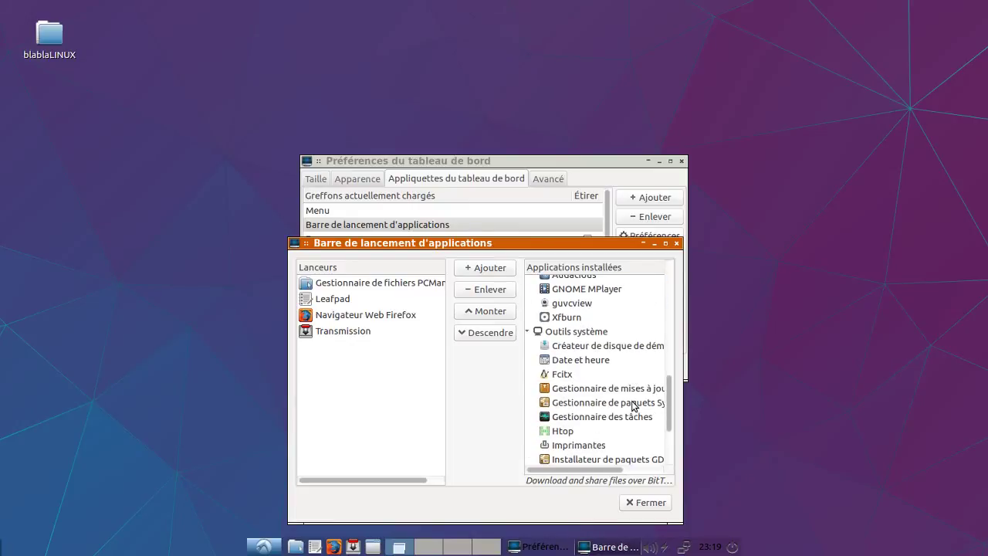
{"action": "left_click", "coordinate": [631, 403]}
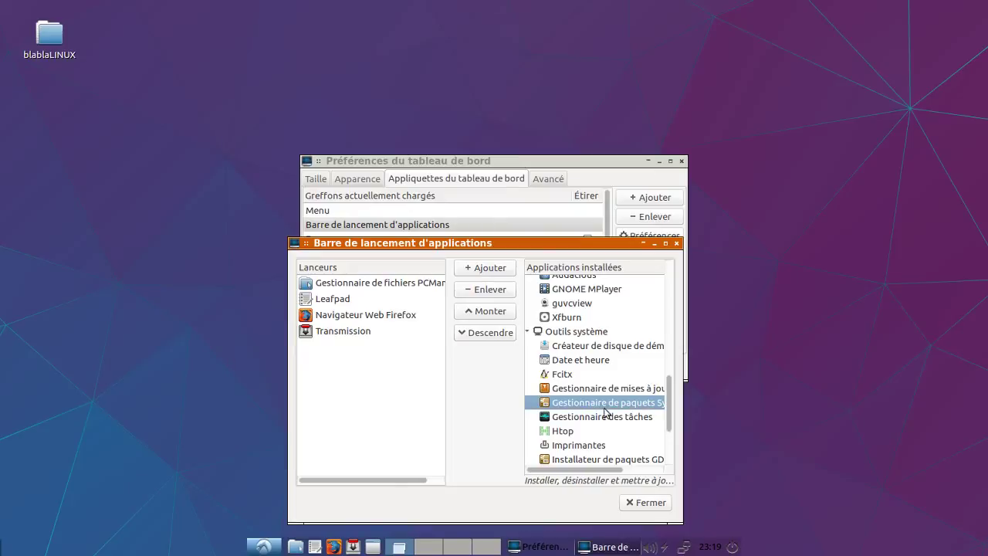
{"action": "left_click", "coordinate": [503, 275]}
{"action": "left_click", "coordinate": [585, 417]}
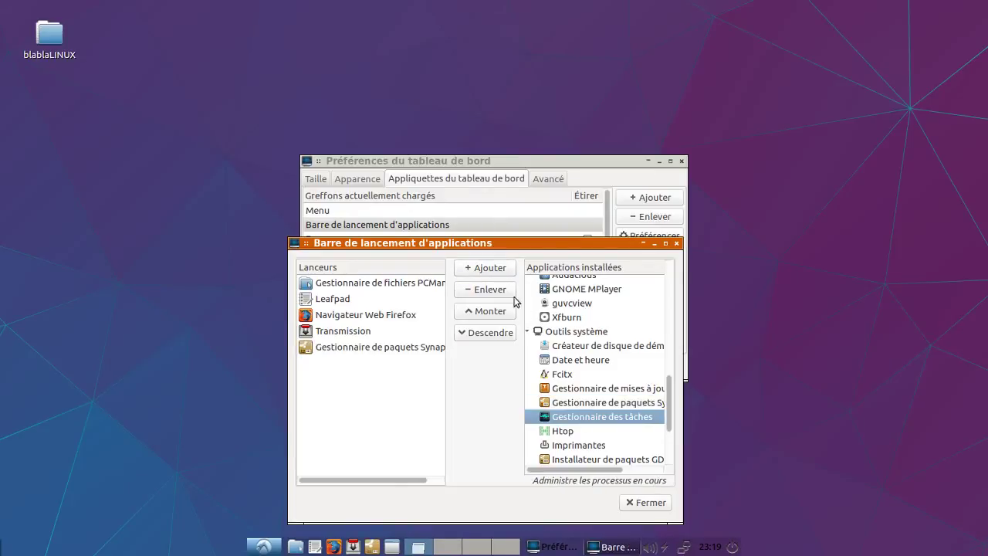
{"action": "left_click", "coordinate": [493, 271]}
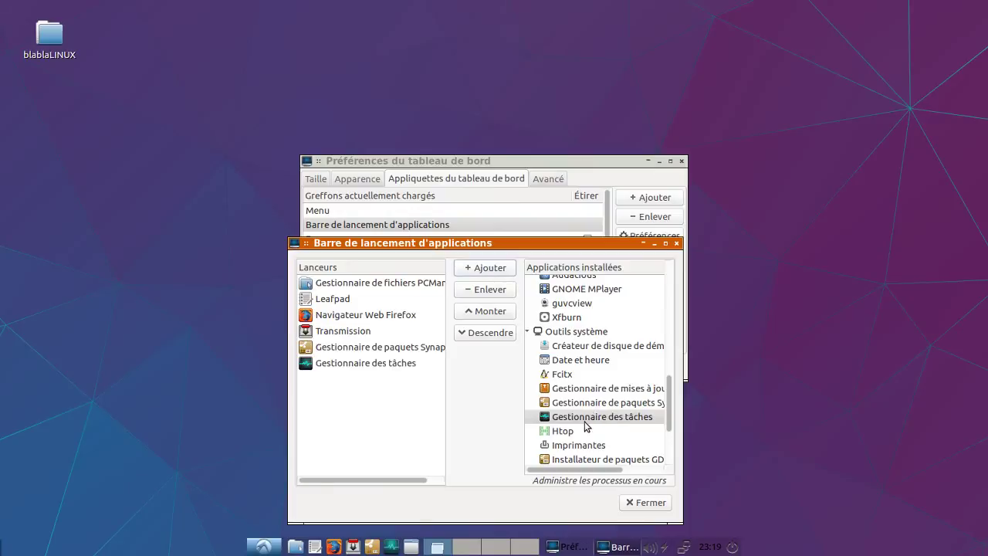
Add Logithèque Lubuntu and LXTerminal from Outils système to the panel's launchers and close the launch bar settings.
{"action": "scroll", "coordinate": [584, 426], "scroll_direction": "down", "scroll_amount": 2}
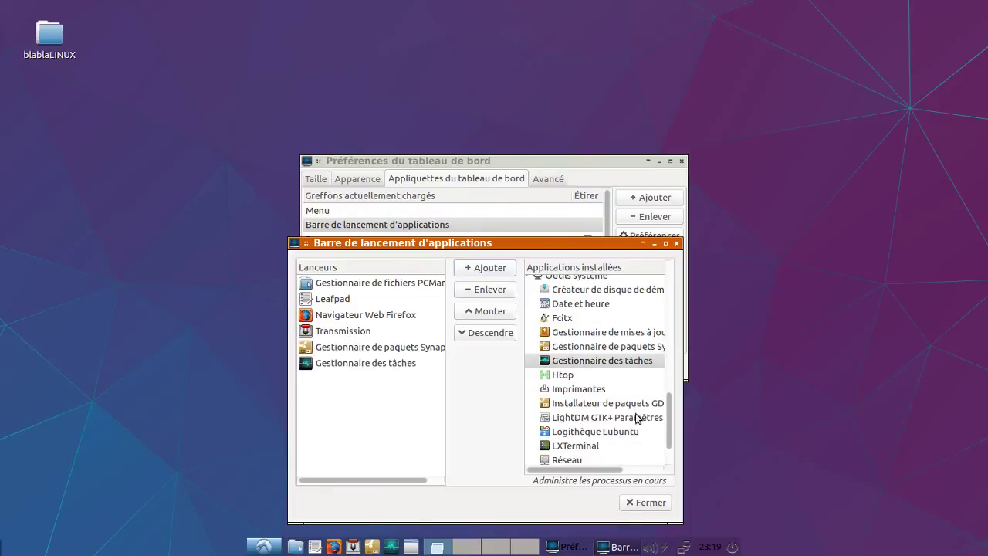
{"action": "left_click", "coordinate": [631, 437]}
{"action": "left_click", "coordinate": [498, 269]}
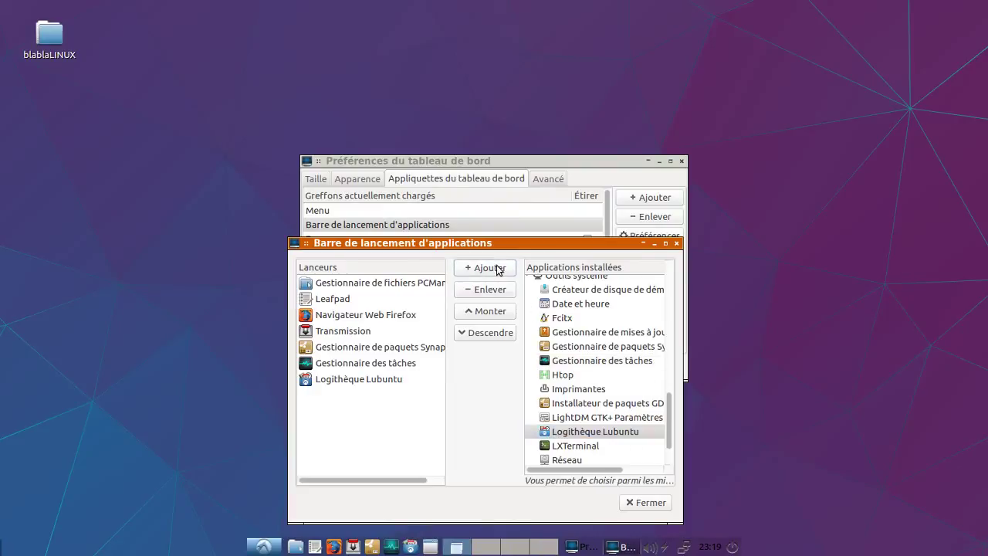
{"action": "left_click", "coordinate": [591, 447]}
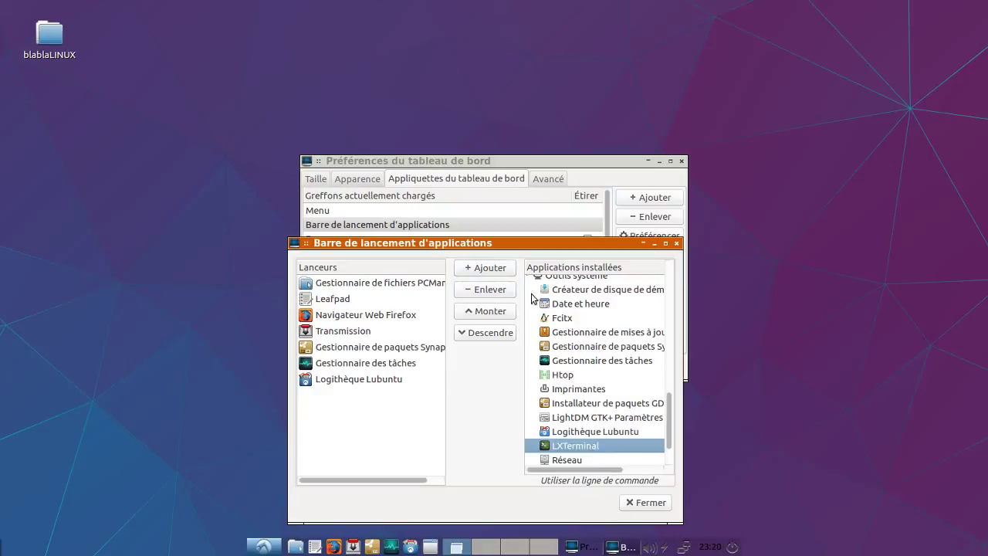
{"action": "left_click", "coordinate": [511, 269]}
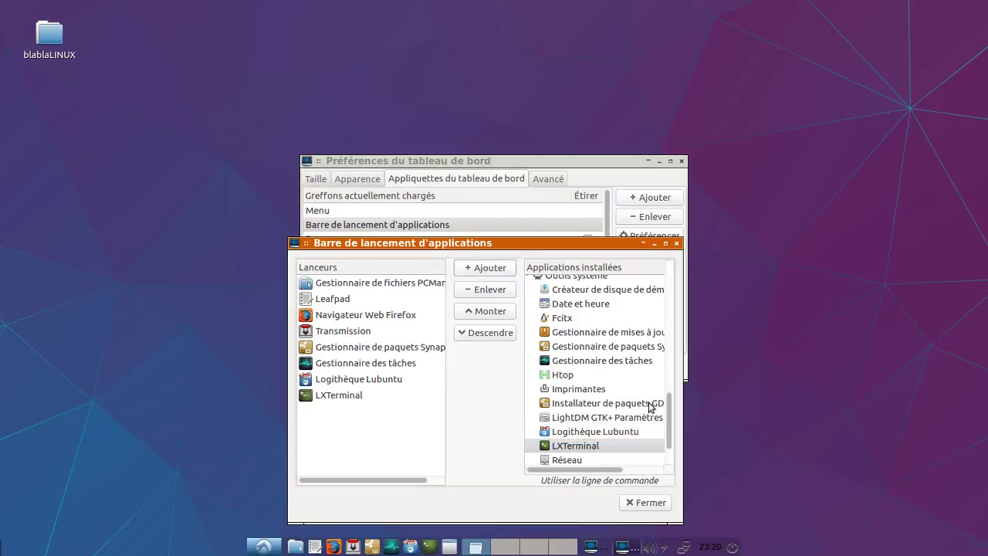
{"action": "scroll", "coordinate": [649, 406], "scroll_direction": "down", "scroll_amount": 2}
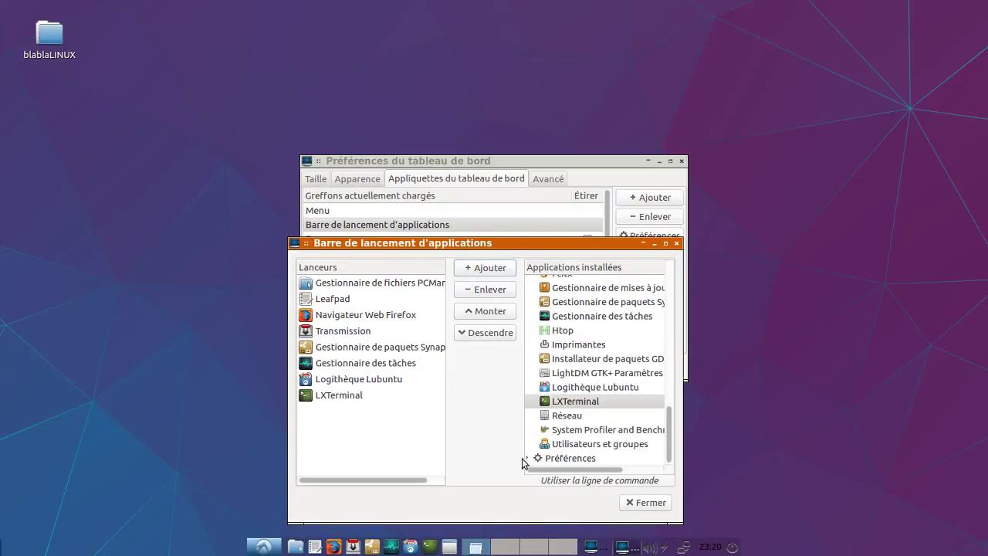
{"action": "left_click", "coordinate": [642, 506]}
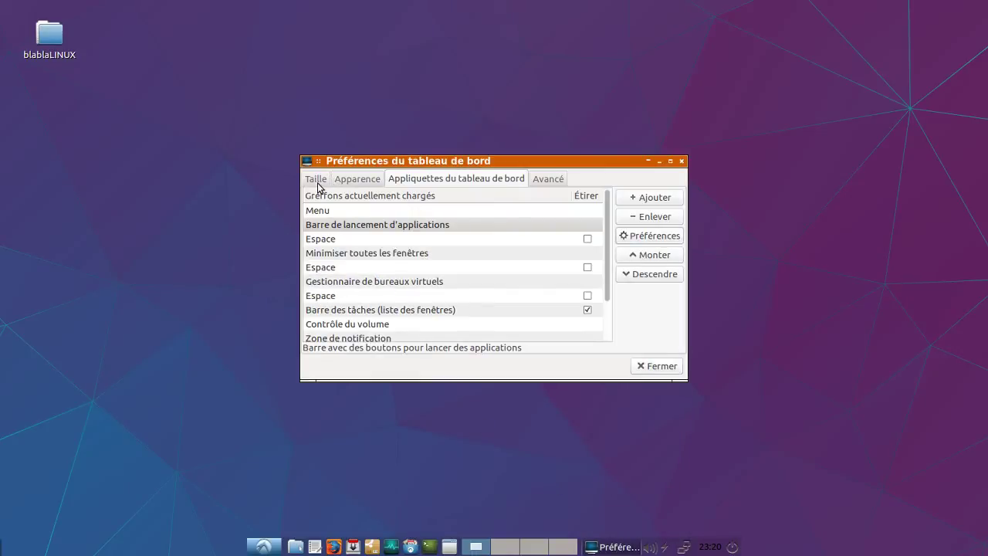
Set the panel's width to 75 percent in its size settings.
{"action": "right_click", "coordinate": [579, 548]}
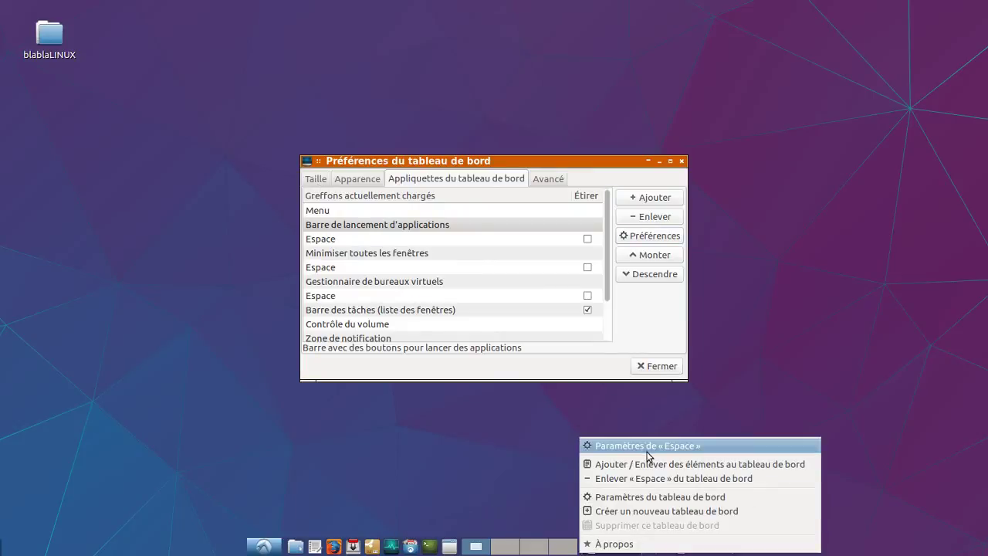
{"action": "left_click", "coordinate": [662, 497]}
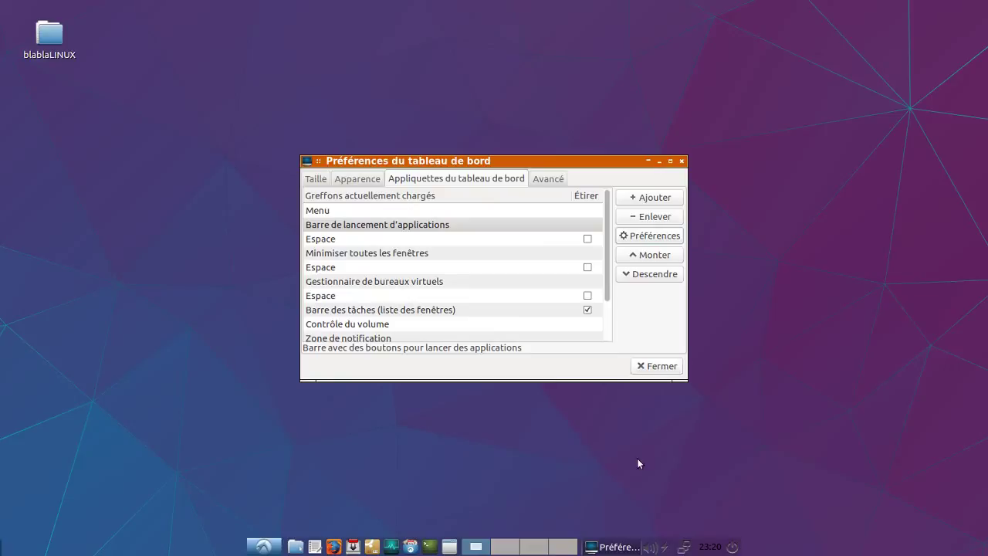
{"action": "left_click", "coordinate": [359, 179]}
{"action": "left_click", "coordinate": [320, 179]}
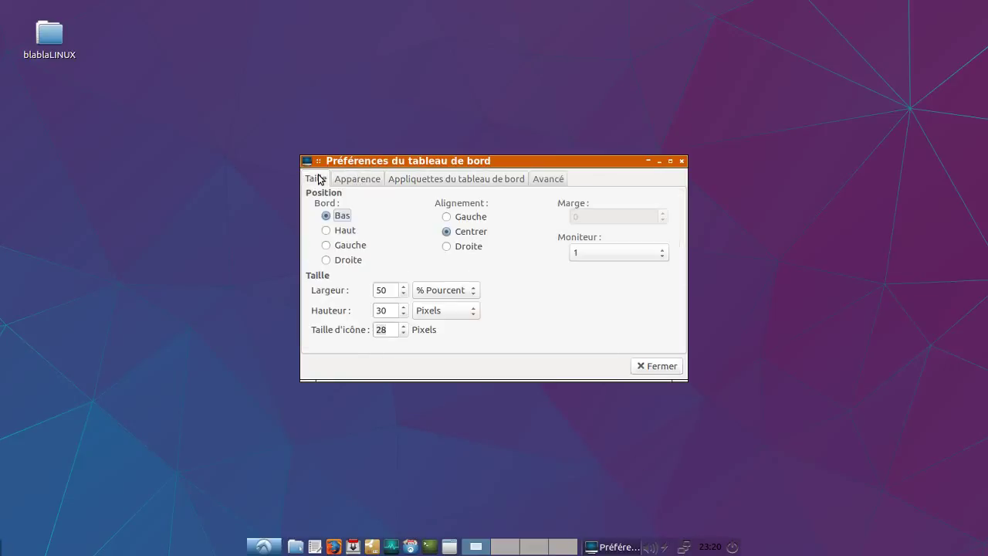
{"action": "left_click", "coordinate": [402, 287]}
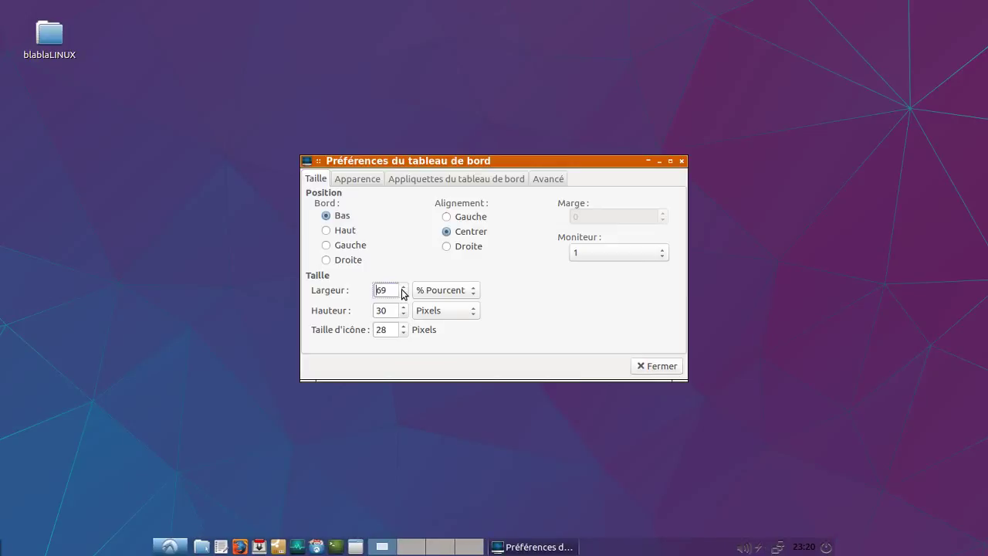
{"action": "left_click", "coordinate": [402, 287]}
{"action": "left_click", "coordinate": [402, 287]}
{"action": "left_click", "coordinate": [402, 287]}
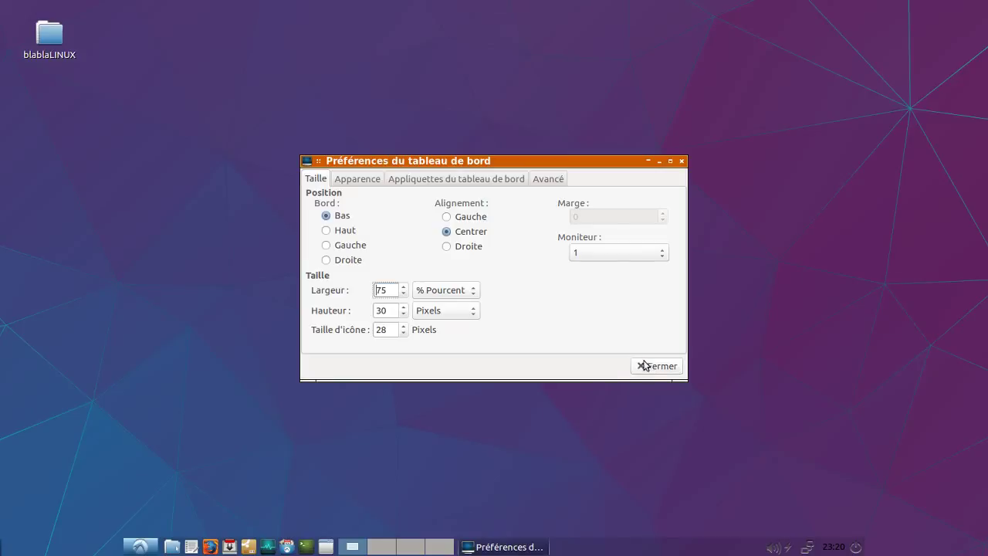
Try stretching the Espace applet that follows Barre de lancement d'applications, switching the option back off.
{"action": "left_click", "coordinate": [480, 179]}
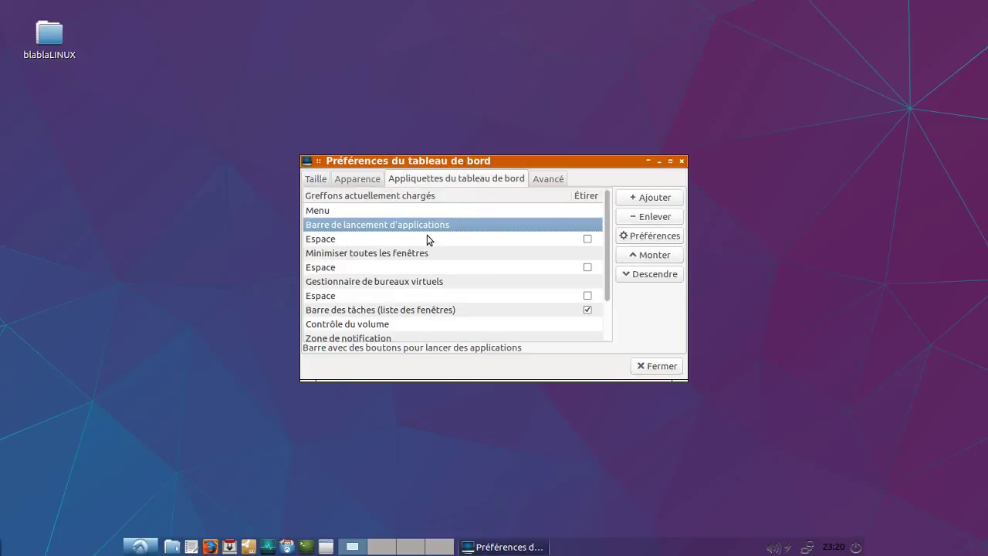
{"action": "left_click", "coordinate": [587, 240]}
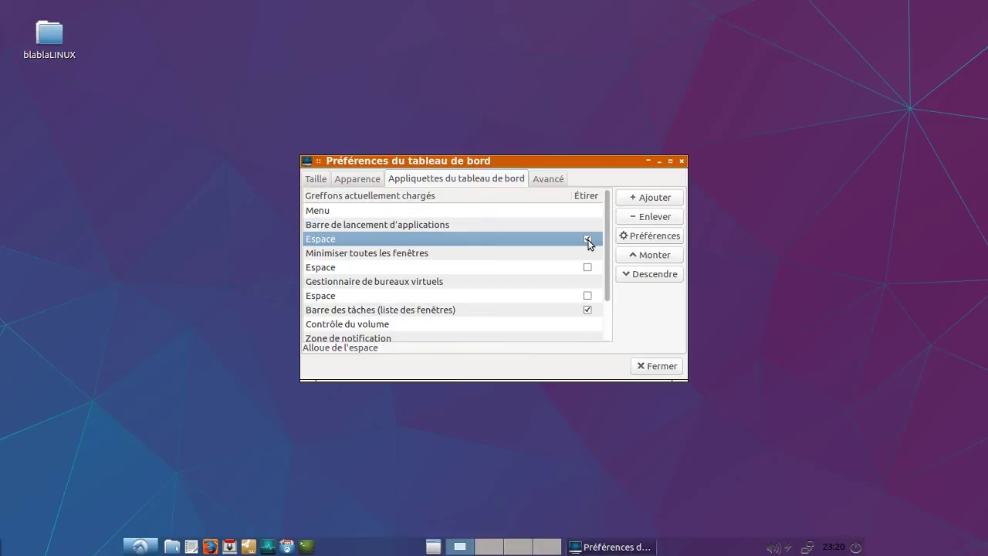
{"action": "left_click", "coordinate": [587, 239]}
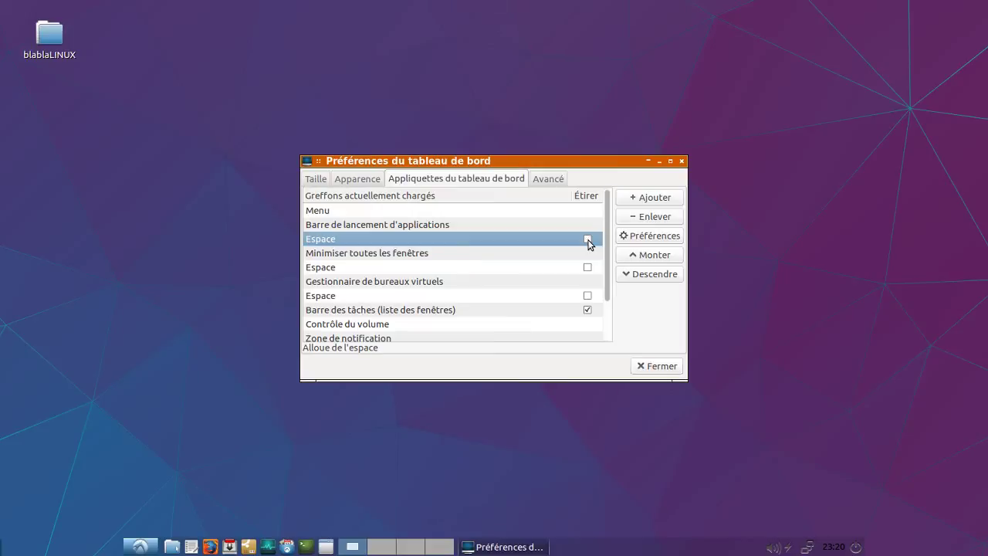
{"action": "left_click", "coordinate": [587, 240]}
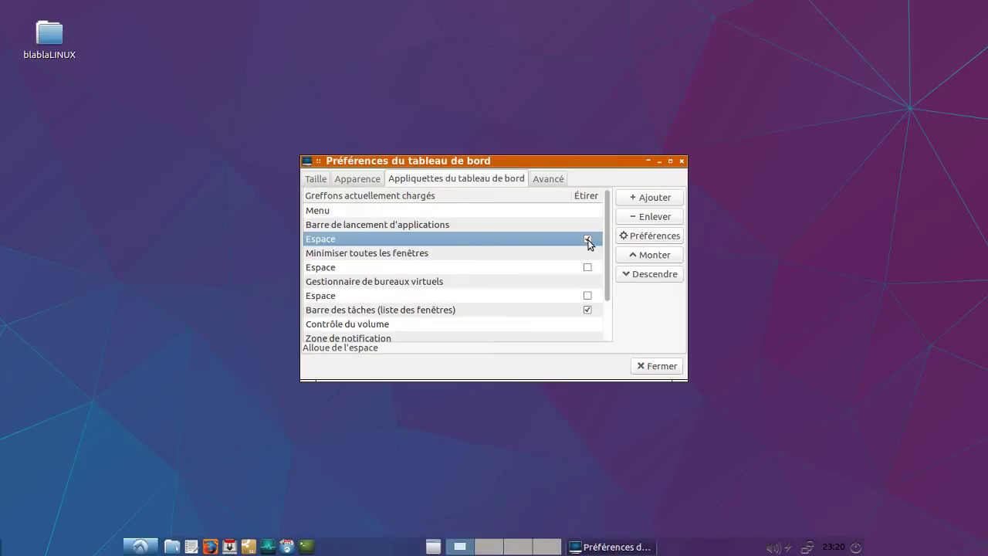
{"action": "left_click", "coordinate": [587, 239]}
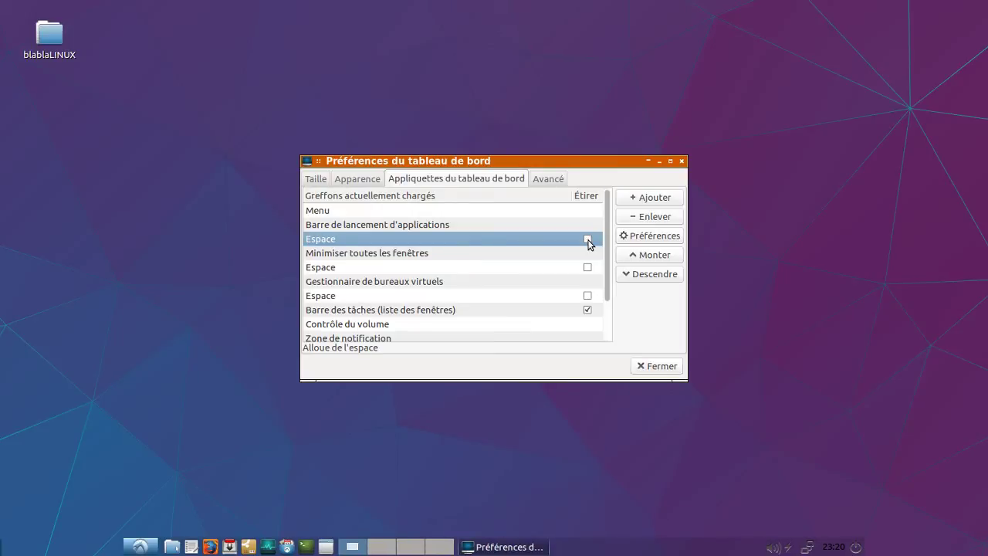
Try moving that Espace applet lower in the applet order and back, and toggle its stretching once more.
{"action": "left_click", "coordinate": [634, 276]}
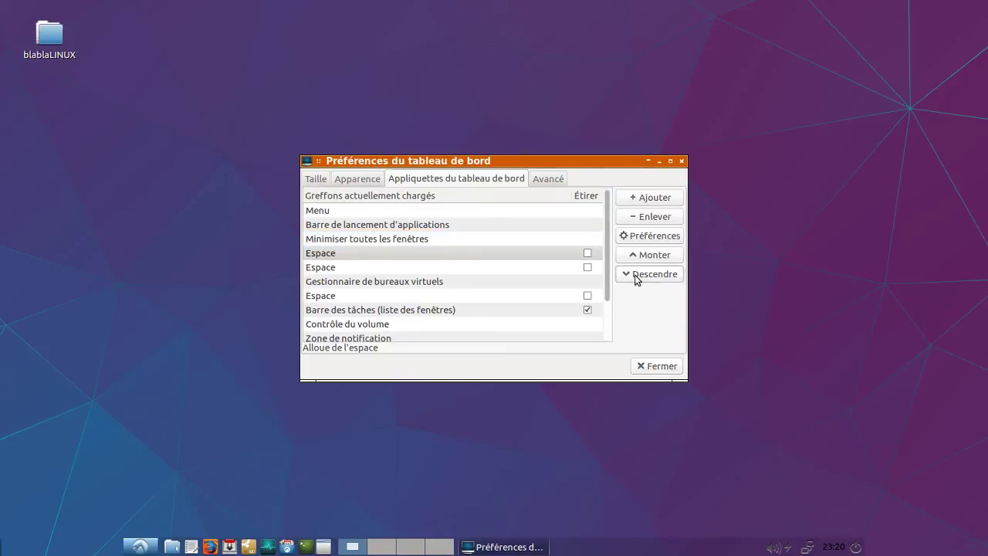
{"action": "left_click", "coordinate": [636, 276]}
{"action": "left_click", "coordinate": [635, 277]}
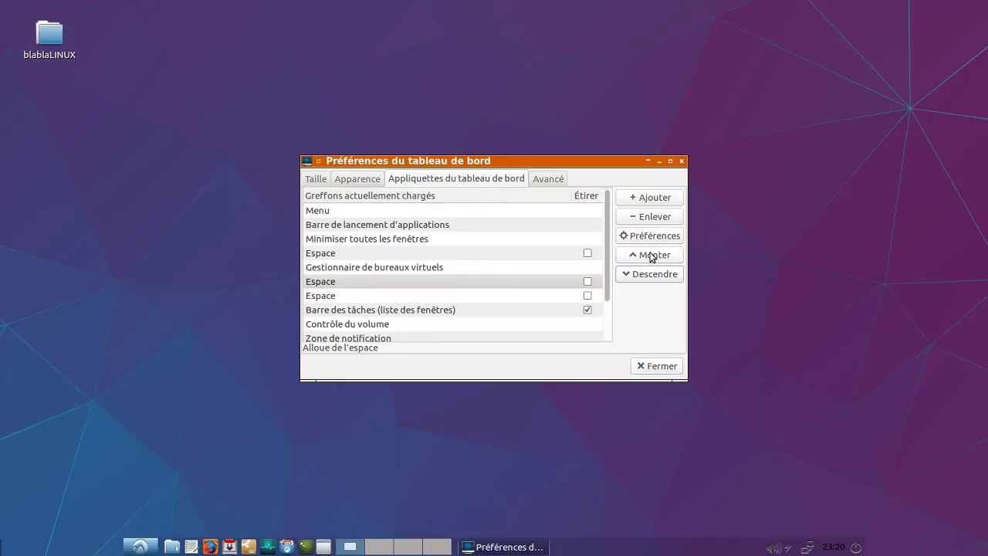
{"action": "left_click", "coordinate": [650, 256]}
{"action": "left_click", "coordinate": [651, 255]}
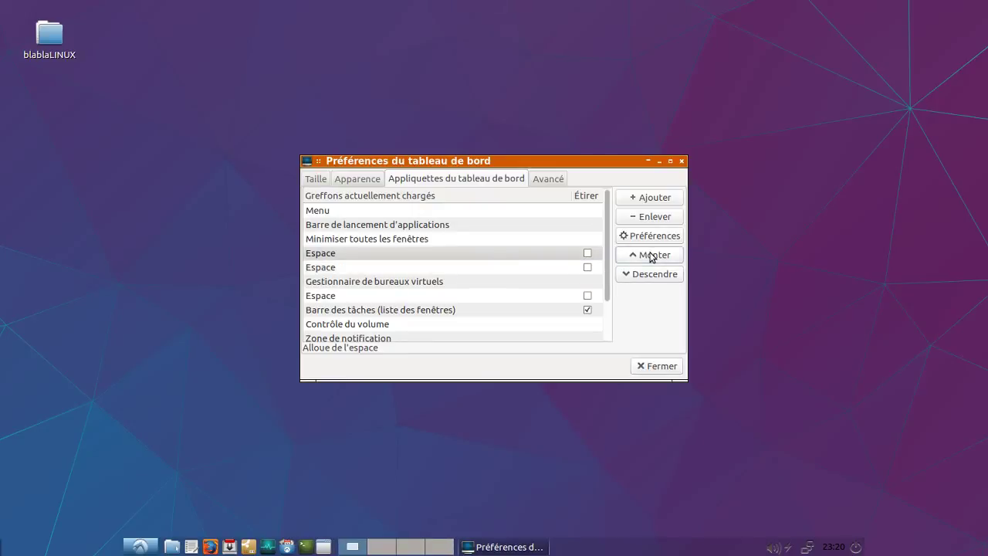
{"action": "left_click", "coordinate": [650, 254]}
{"action": "left_click", "coordinate": [587, 240]}
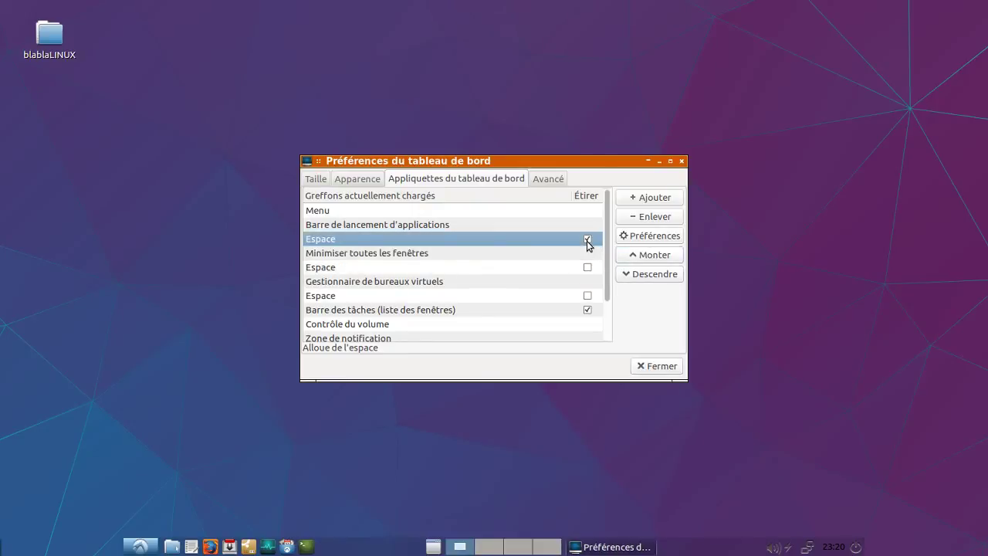
{"action": "left_click", "coordinate": [588, 239]}
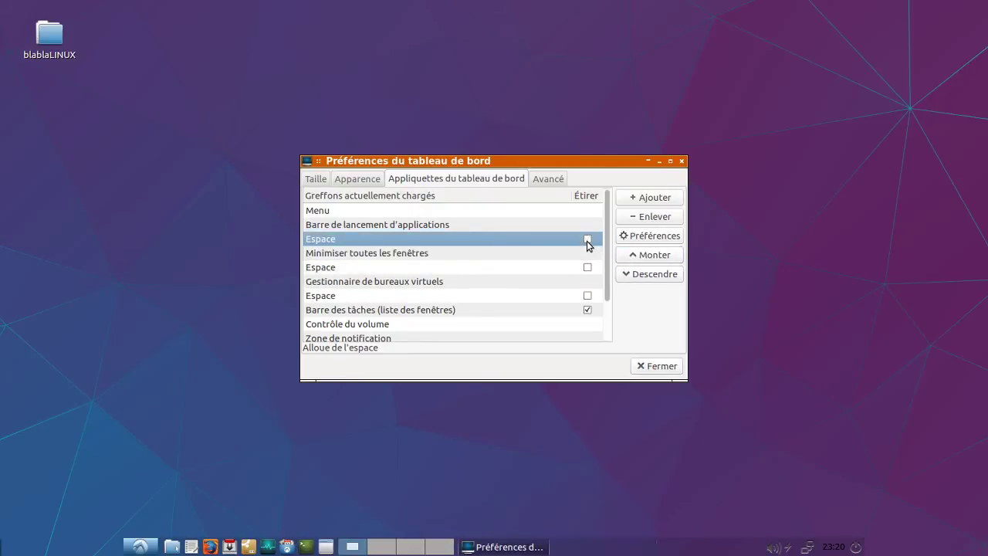
Remove the Minimiser toutes les fenêtres applet and move Gestionnaire de bureaux virtuels below Barre des tâches in the applet order.
{"action": "left_click", "coordinate": [550, 255]}
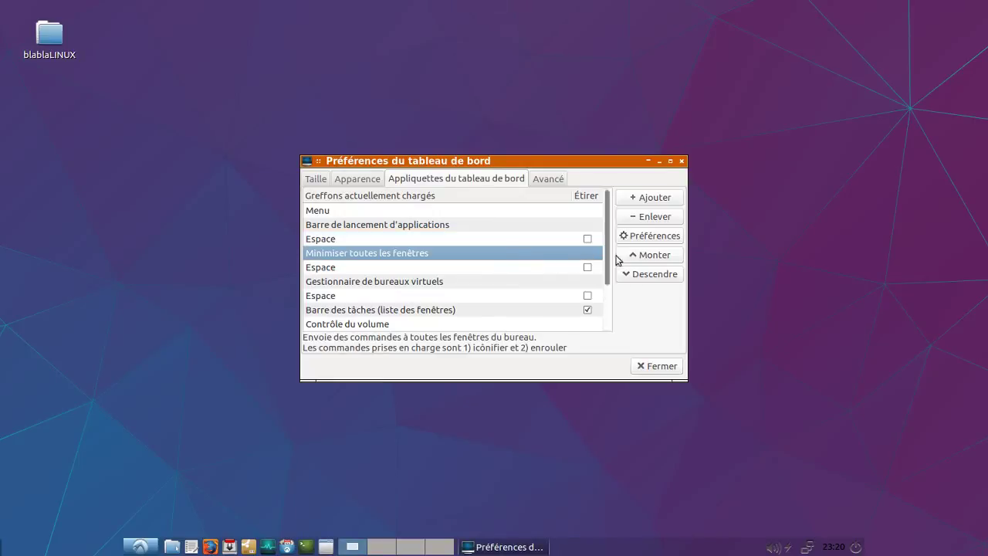
{"action": "left_click", "coordinate": [645, 220]}
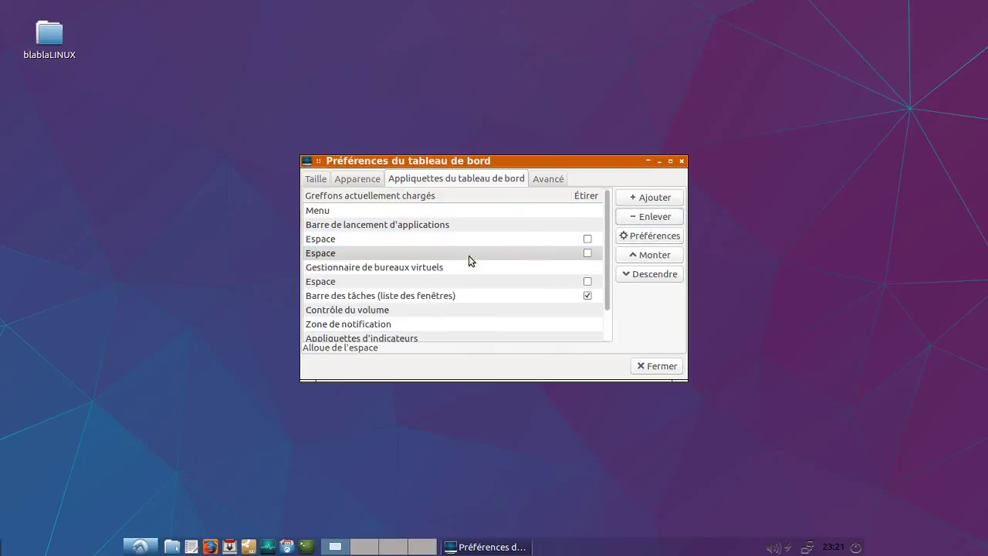
{"action": "left_click", "coordinate": [459, 274]}
{"action": "left_click", "coordinate": [646, 278]}
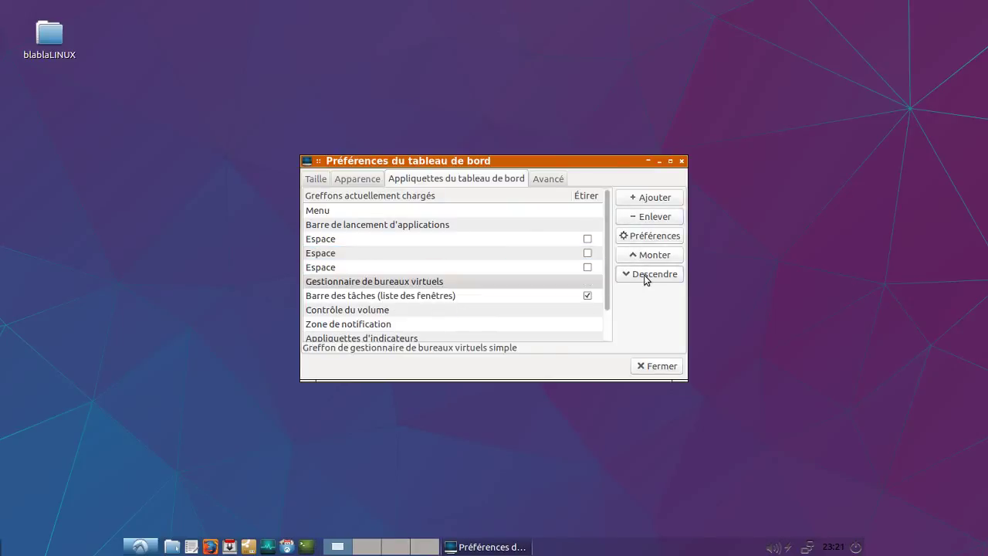
{"action": "left_click", "coordinate": [646, 278]}
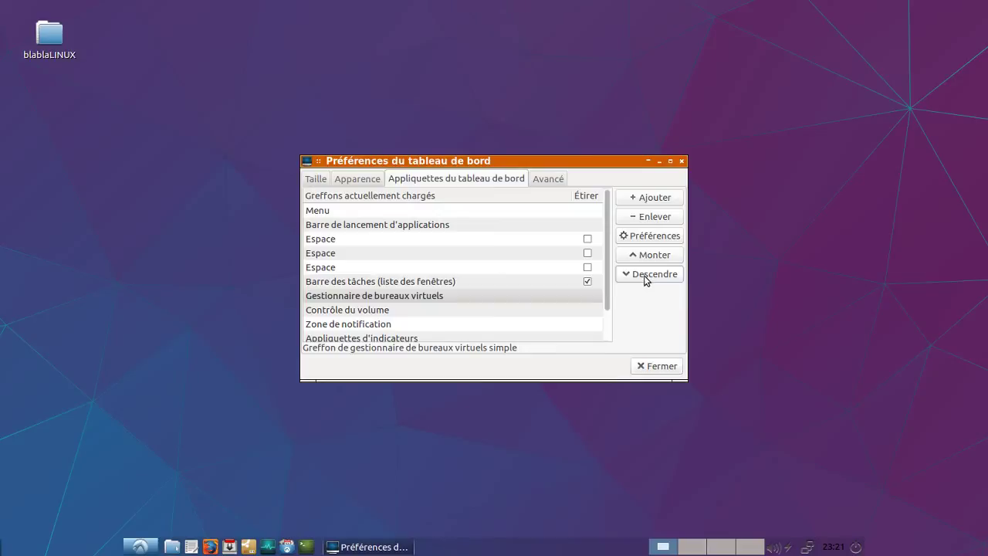
Try switching stretching off for the Barre des tâches applet and restore it.
{"action": "left_click", "coordinate": [425, 282]}
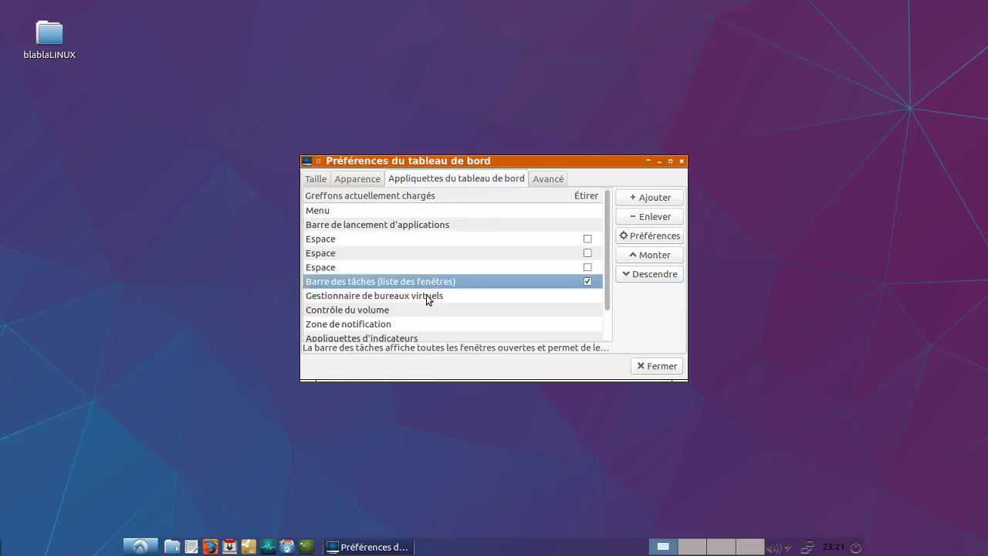
{"action": "left_click", "coordinate": [587, 282]}
{"action": "left_click", "coordinate": [587, 282]}
Remove two of the three Espace applets, enable Étirer for the remaining one, and close the panel preferences.
{"action": "left_click", "coordinate": [566, 268]}
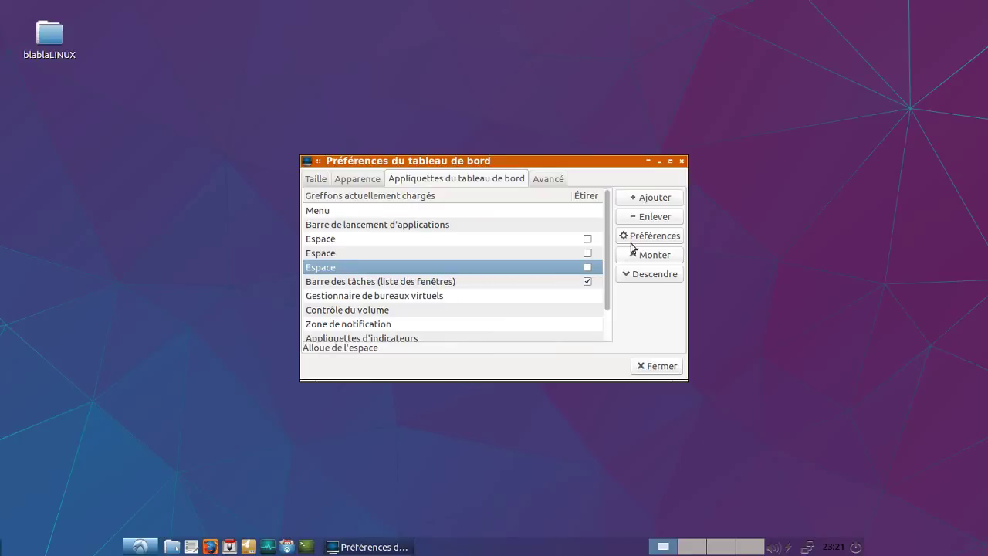
{"action": "left_click", "coordinate": [656, 216]}
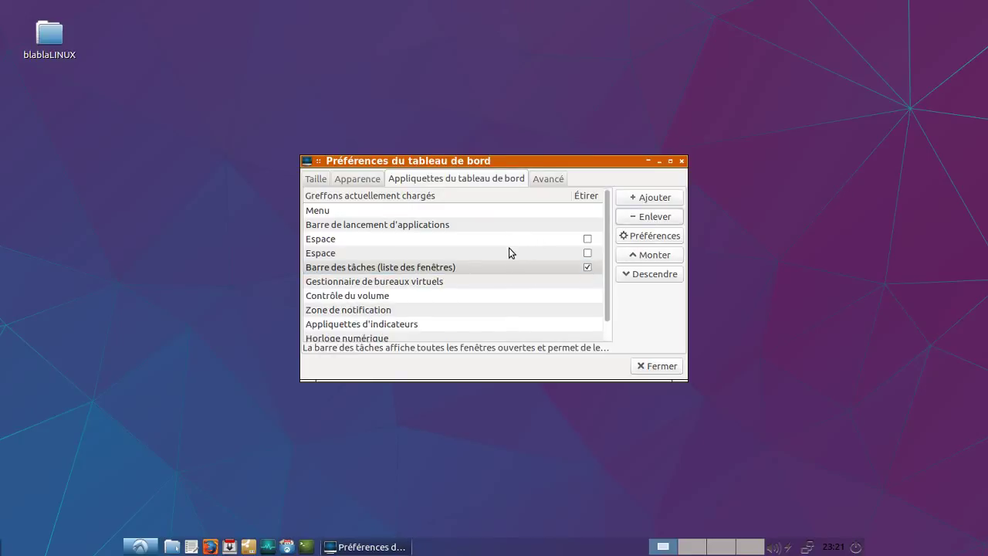
{"action": "left_click", "coordinate": [509, 252]}
{"action": "left_click", "coordinate": [627, 217]}
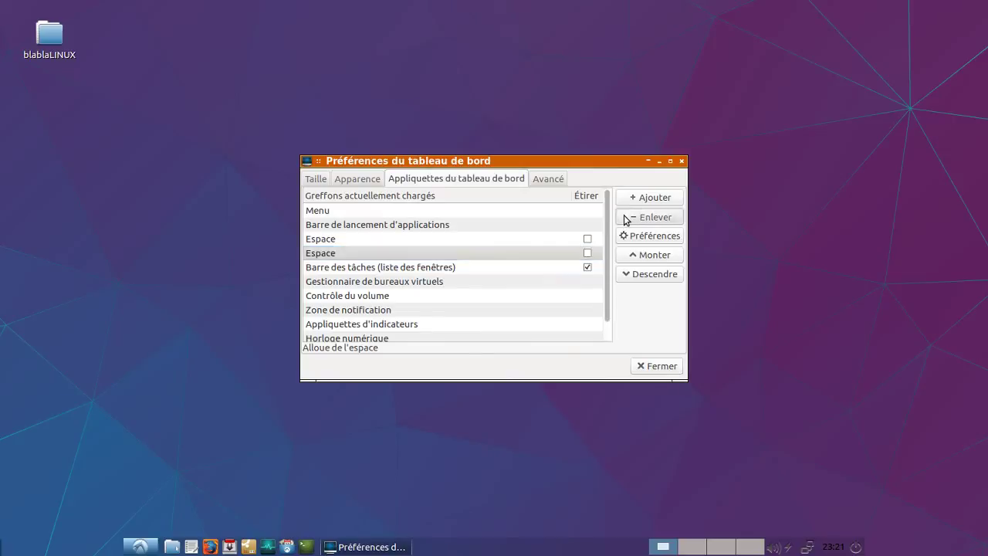
{"action": "left_click", "coordinate": [588, 239]}
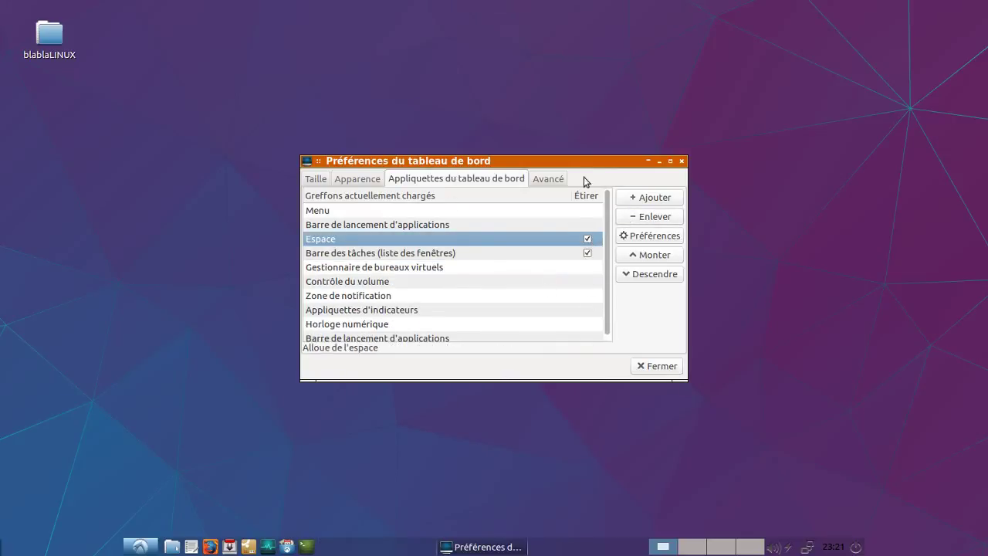
{"action": "scroll", "coordinate": [409, 283], "scroll_direction": "down", "scroll_amount": 1}
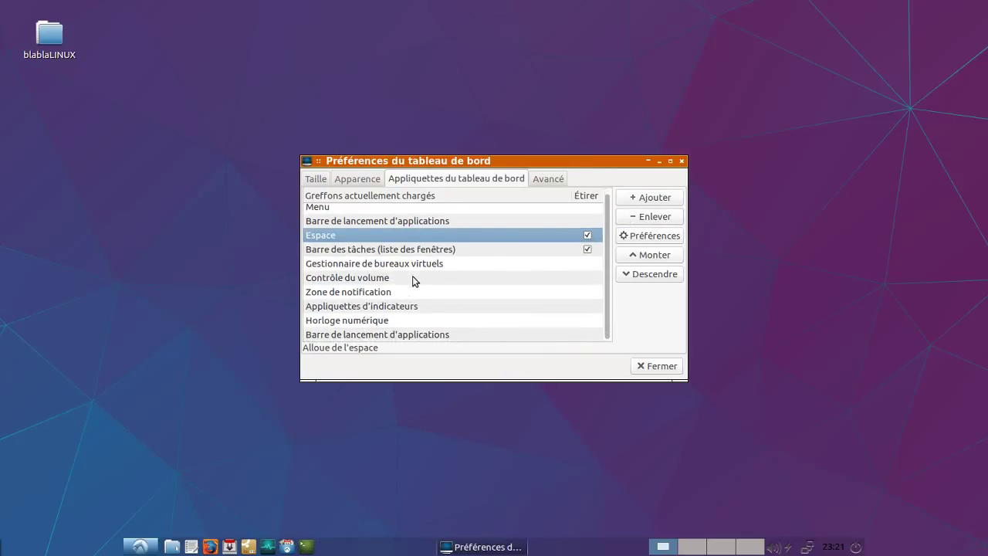
{"action": "left_click", "coordinate": [636, 368]}
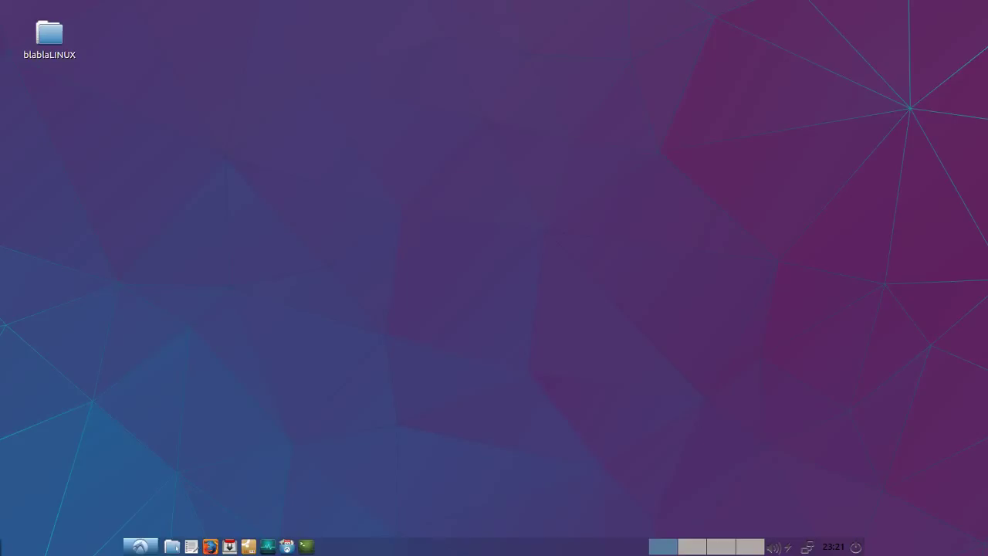
{"action": "left_click", "coordinate": [133, 547]}
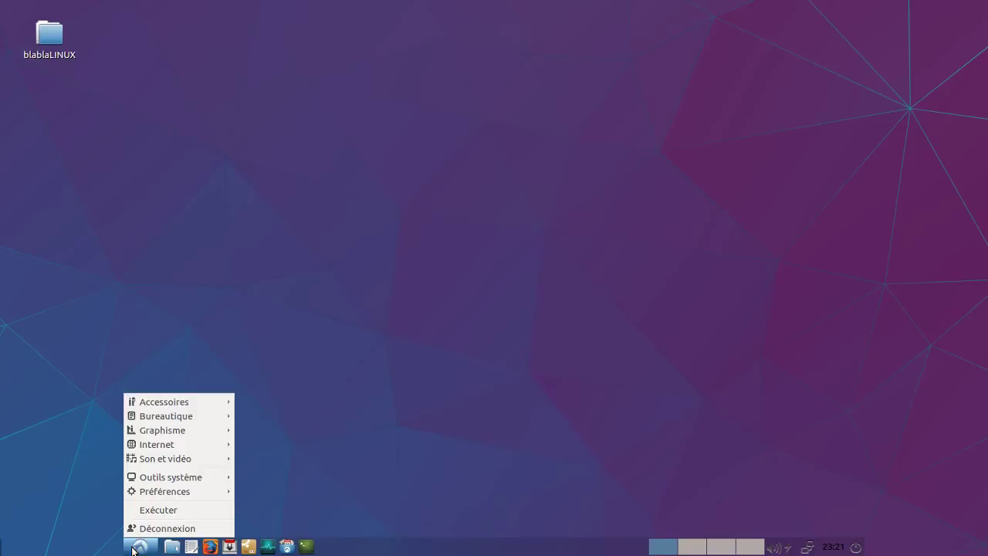
{"action": "left_click", "coordinate": [463, 411]}
{"action": "right_click", "coordinate": [441, 538]}
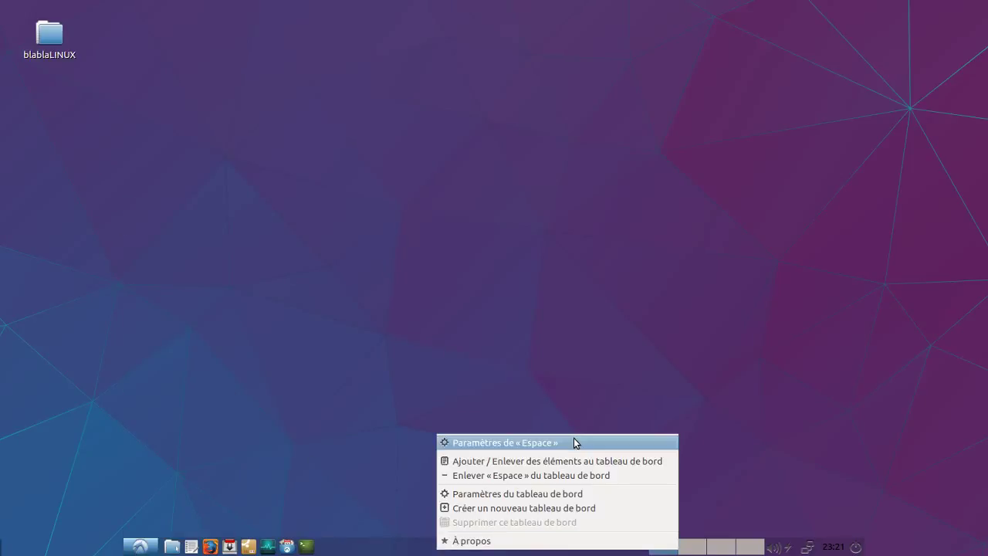
{"action": "left_click", "coordinate": [570, 492]}
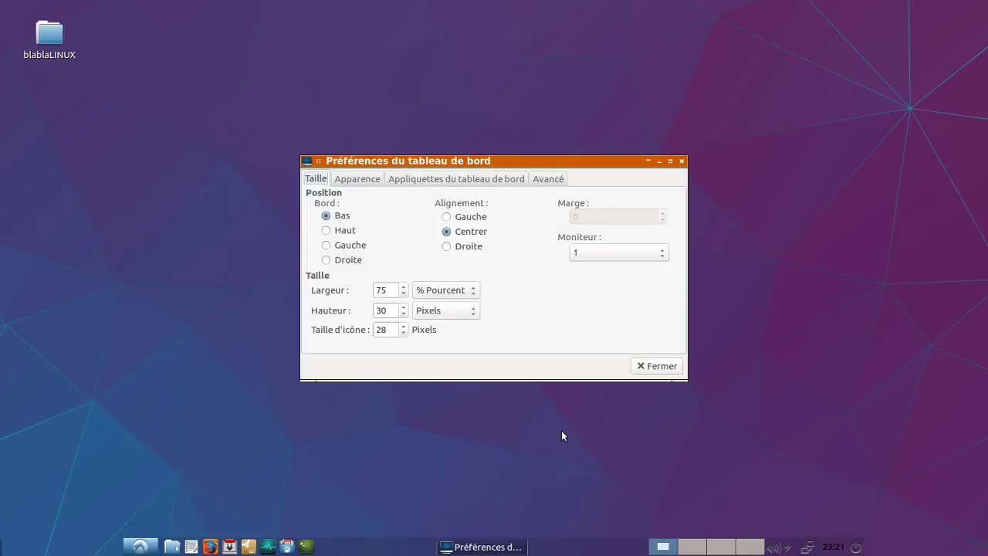
{"action": "left_click", "coordinate": [648, 370]}
Create a new panel and place it on the Haut edge of the screen.
{"action": "right_click", "coordinate": [578, 549]}
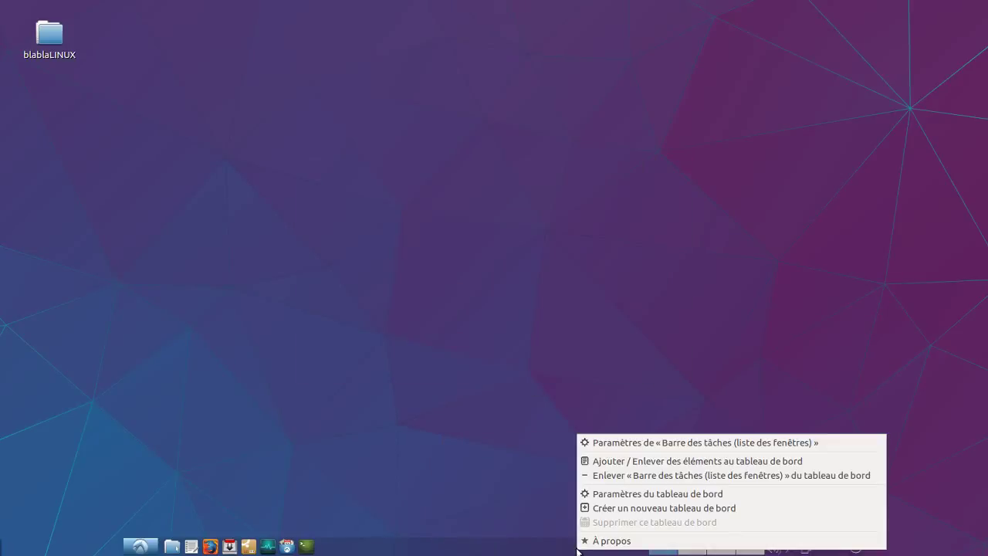
{"action": "left_click", "coordinate": [620, 507]}
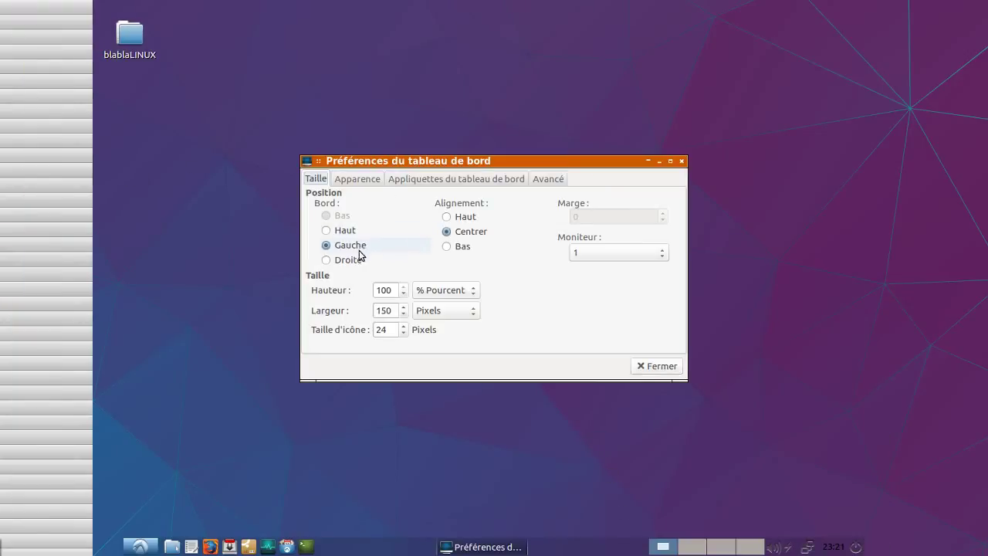
{"action": "left_click", "coordinate": [341, 230]}
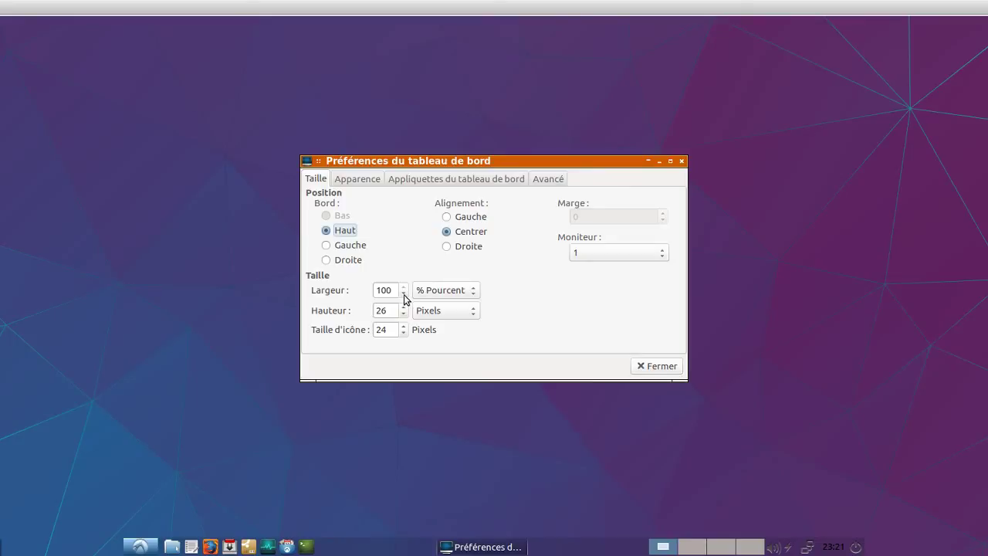
Set the new panel's width to 10 percent, its height to 60 pixels and its icon size to 58 pixels.
{"action": "left_click_drag", "start_coordinate": [405, 299], "coordinate": [404, 298]}
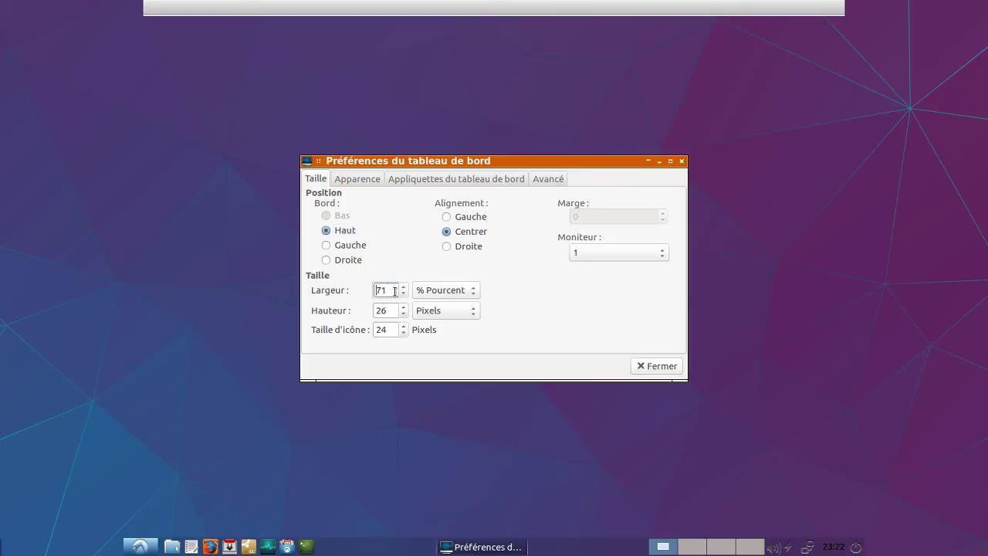
{"action": "double_click", "coordinate": [394, 291]}
{"action": "type", "text": "10"}
{"action": "left_click_drag", "start_coordinate": [401, 307], "coordinate": [403, 313]}
{"action": "left_click", "coordinate": [403, 313]}
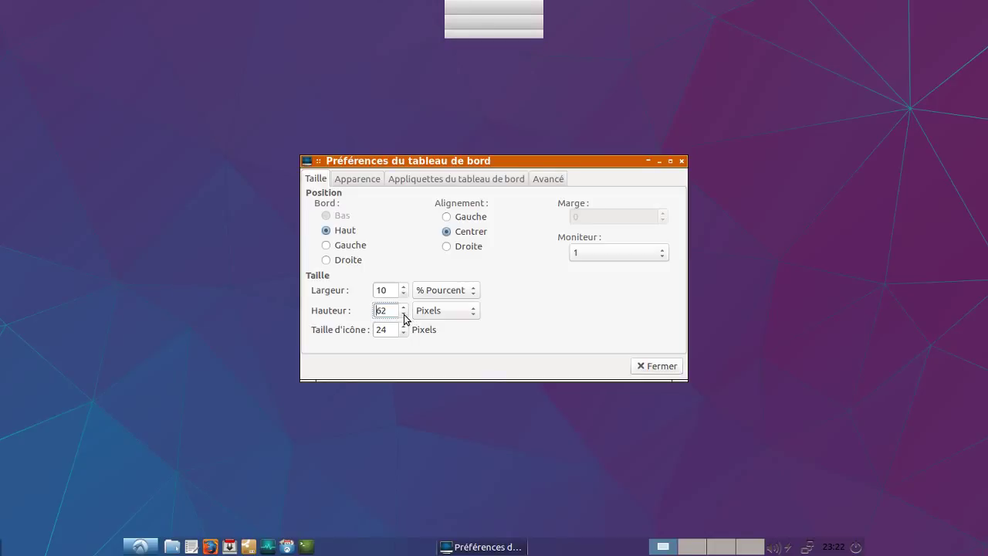
{"action": "left_click", "coordinate": [403, 314]}
{"action": "left_click", "coordinate": [403, 313]}
{"action": "key", "text": "Tab"}
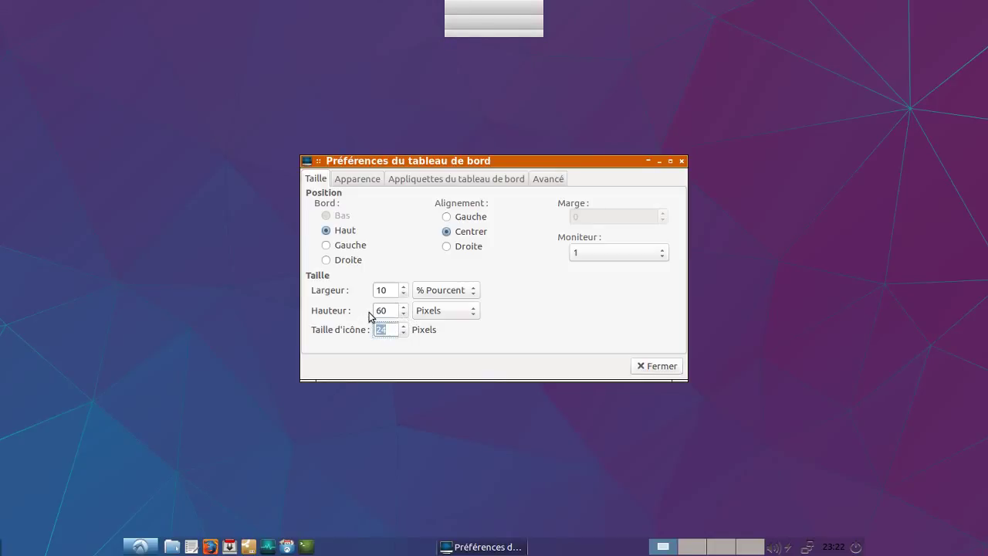
{"action": "type", "text": "58"}
Switch the new panel's background from the system theme to Couleur unie (avec opacité).
{"action": "left_click", "coordinate": [358, 182]}
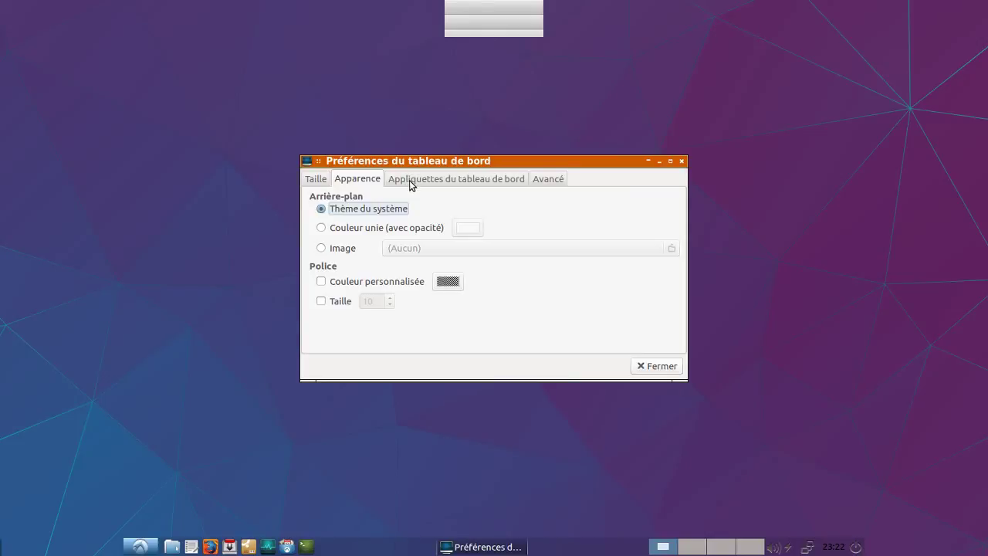
{"action": "left_click", "coordinate": [380, 231]}
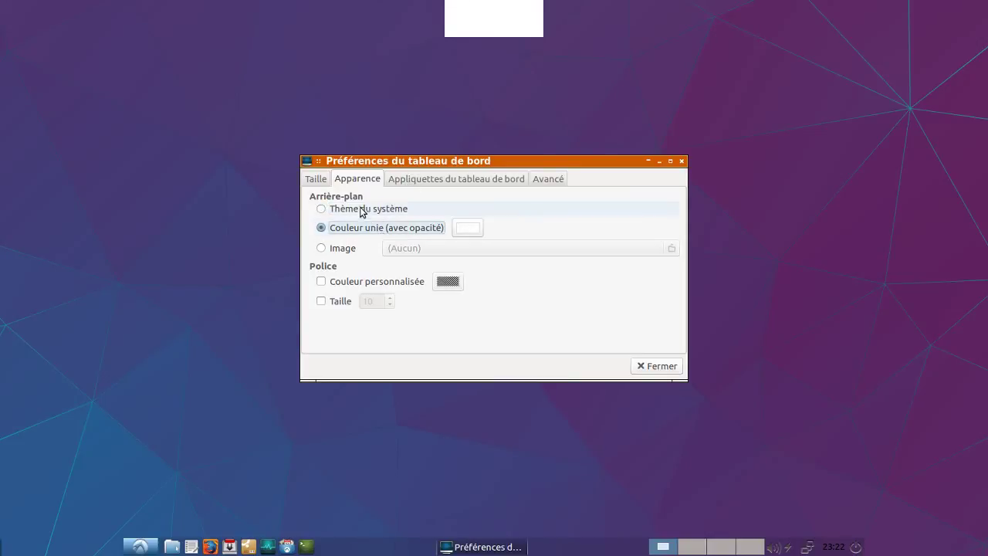
{"action": "left_click", "coordinate": [361, 209]}
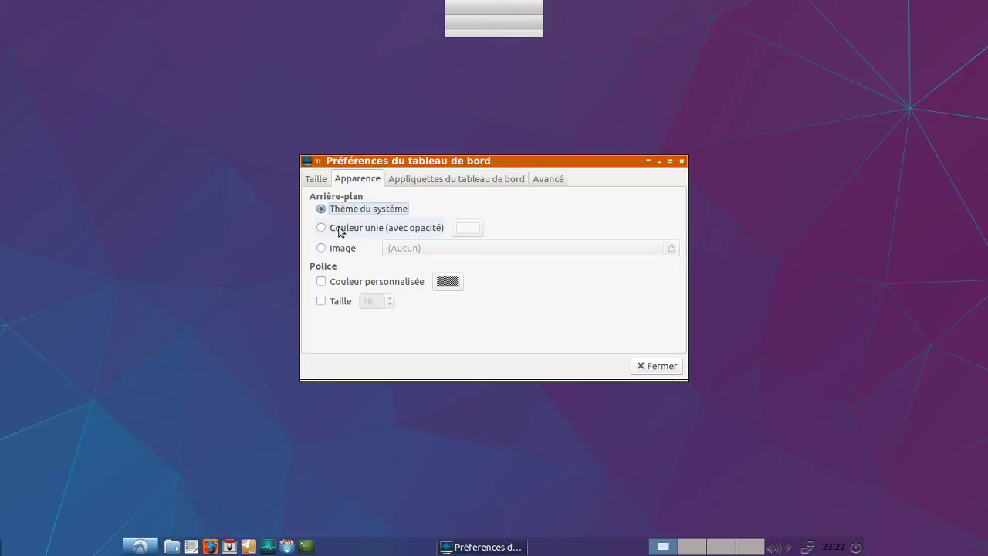
{"action": "left_click", "coordinate": [339, 229]}
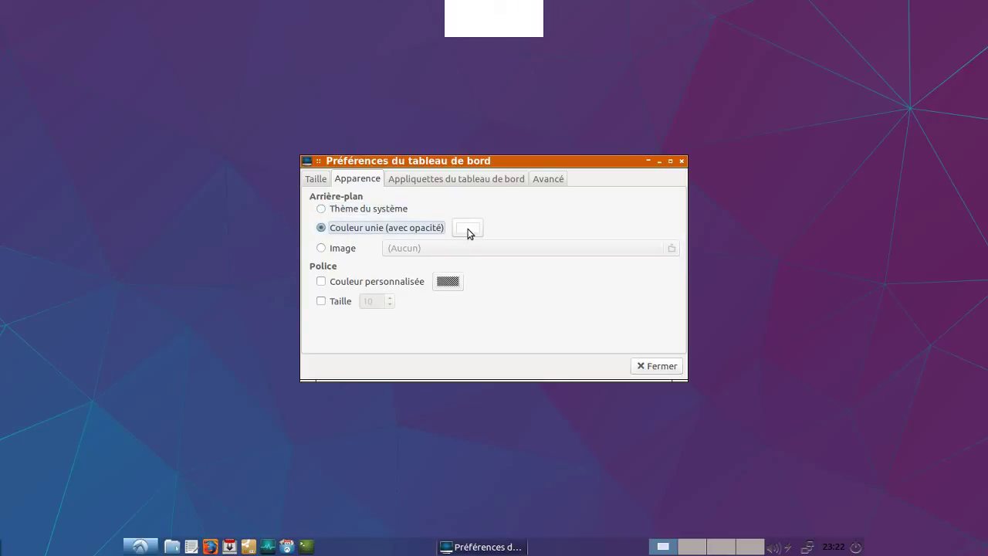
{"action": "left_click", "coordinate": [467, 229]}
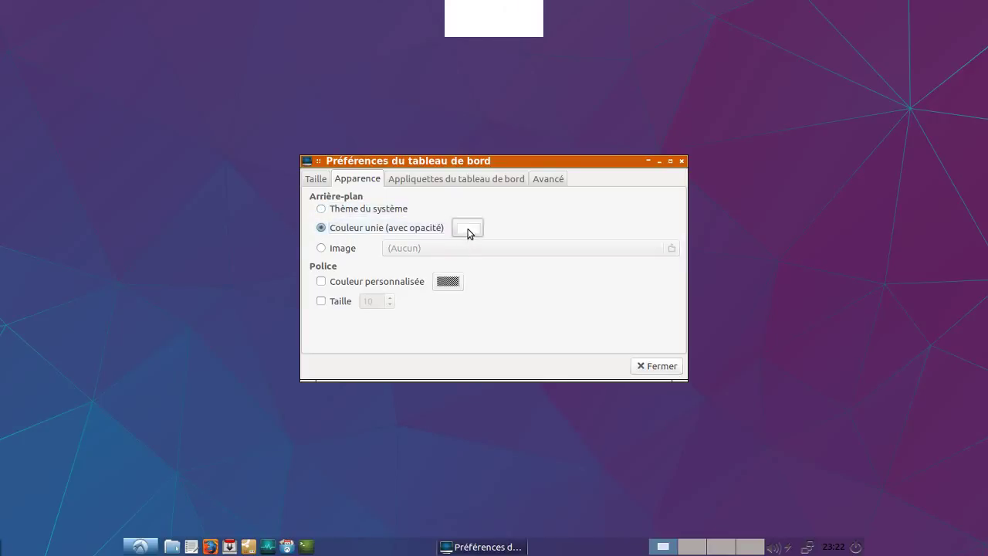
{"action": "left_click", "coordinate": [565, 355]}
Copy the colour code #000000 from the original lower panel's background colour and close that panel's preferences.
{"action": "right_click", "coordinate": [410, 553]}
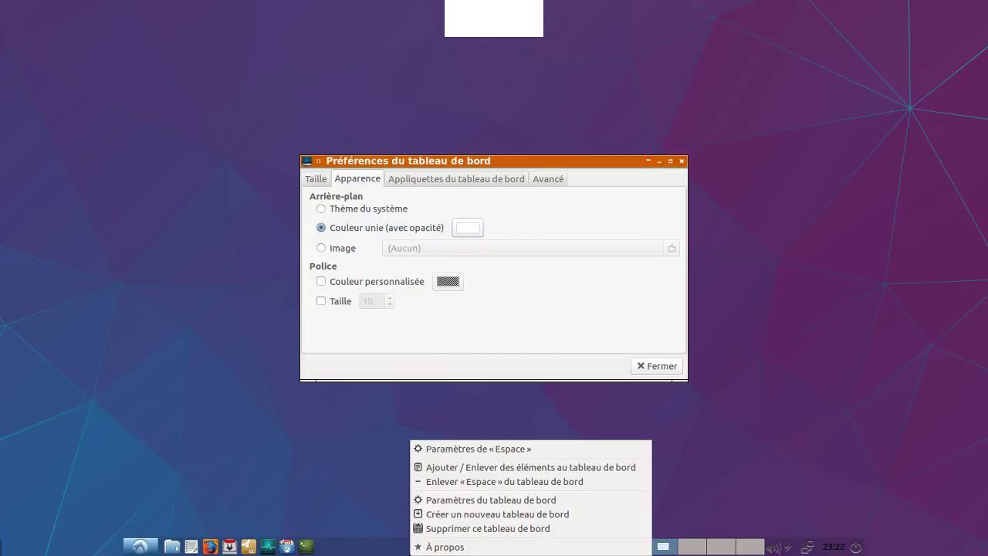
{"action": "left_click", "coordinate": [474, 504]}
{"action": "left_click", "coordinate": [366, 193]}
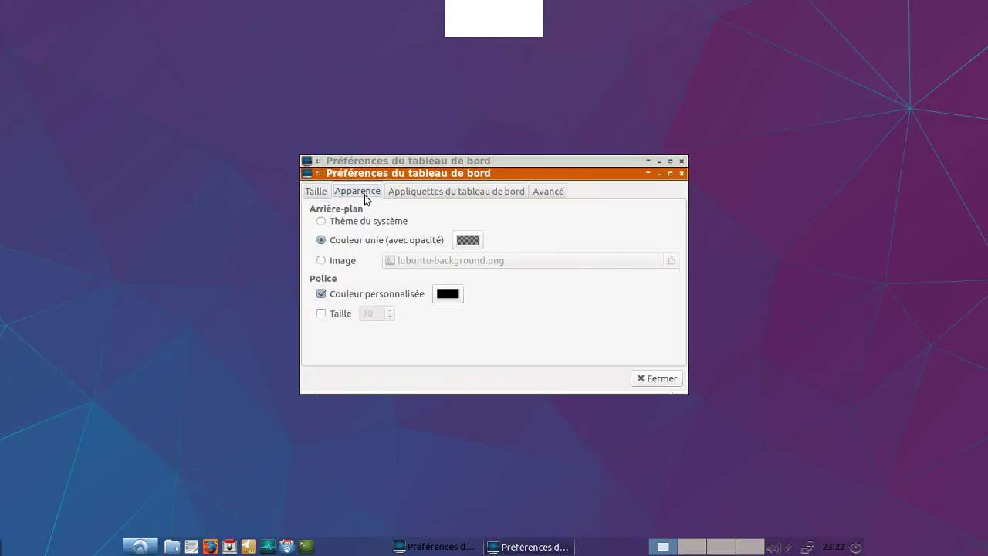
{"action": "left_click", "coordinate": [467, 240]}
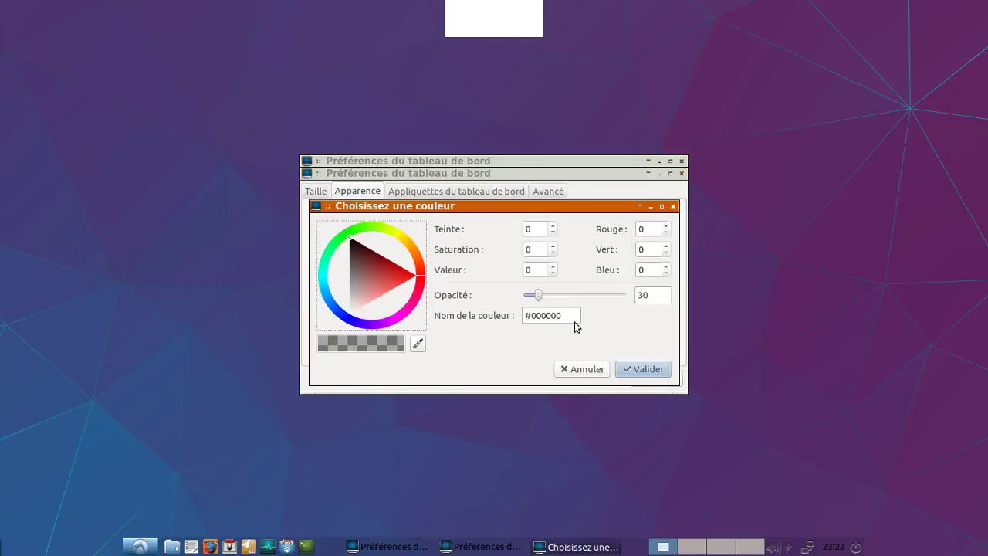
{"action": "left_click_drag", "start_coordinate": [569, 316], "coordinate": [524, 316]}
{"action": "right_click", "coordinate": [544, 315]}
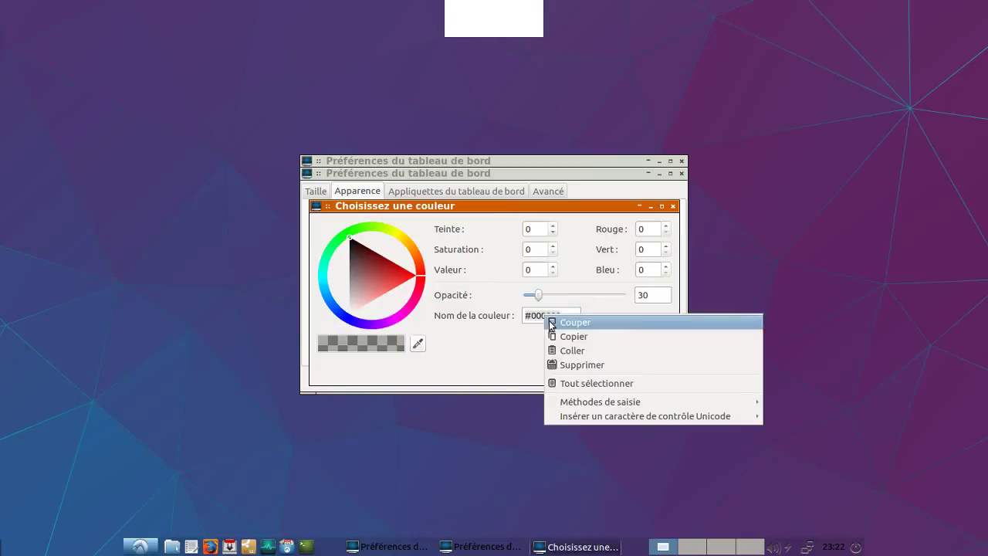
{"action": "left_click", "coordinate": [557, 337]}
{"action": "left_click", "coordinate": [592, 368]}
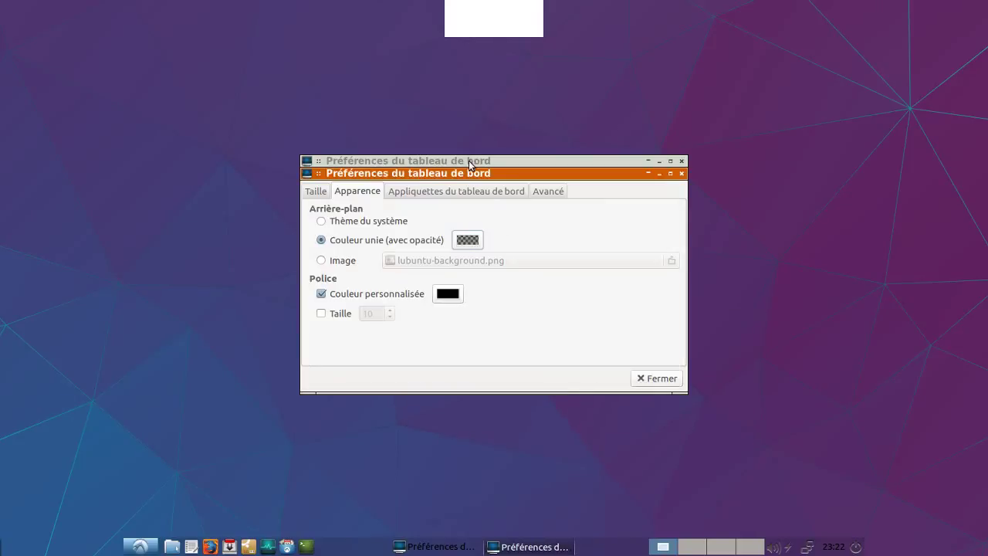
{"action": "left_click_drag", "start_coordinate": [478, 176], "coordinate": [595, 260]}
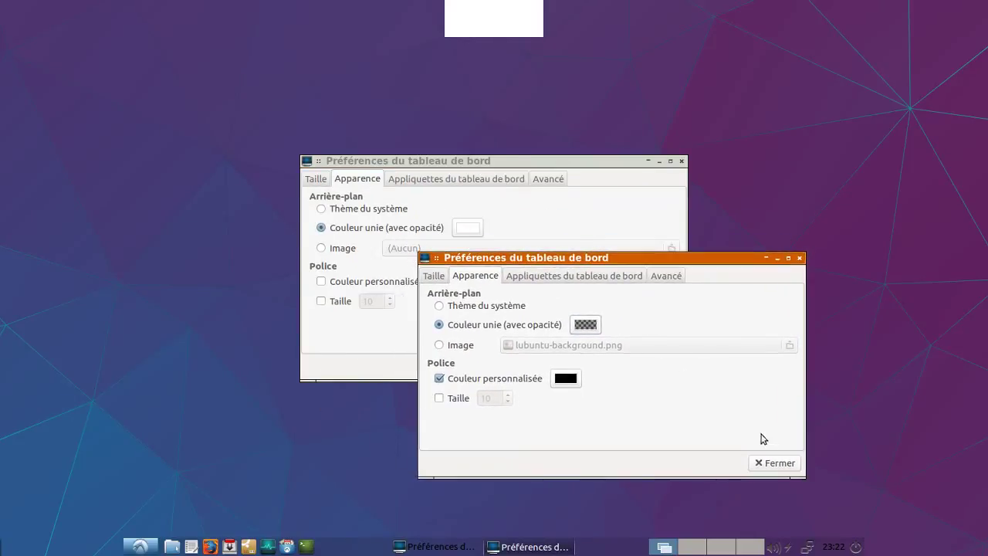
{"action": "left_click", "coordinate": [769, 463]}
Paste #000000 as the new panel's background colour and apply it.
{"action": "left_click", "coordinate": [476, 233]}
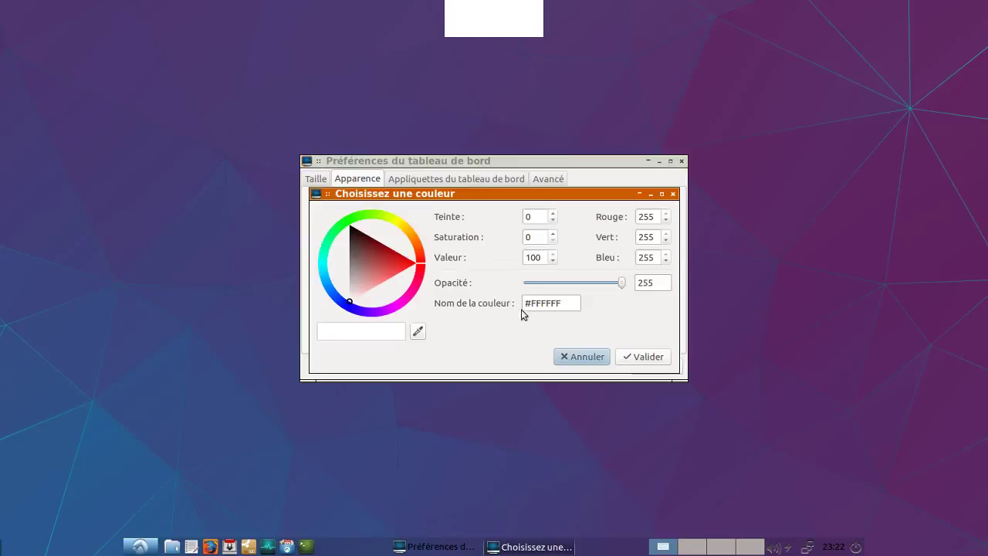
{"action": "left_click_drag", "start_coordinate": [567, 304], "coordinate": [480, 287]}
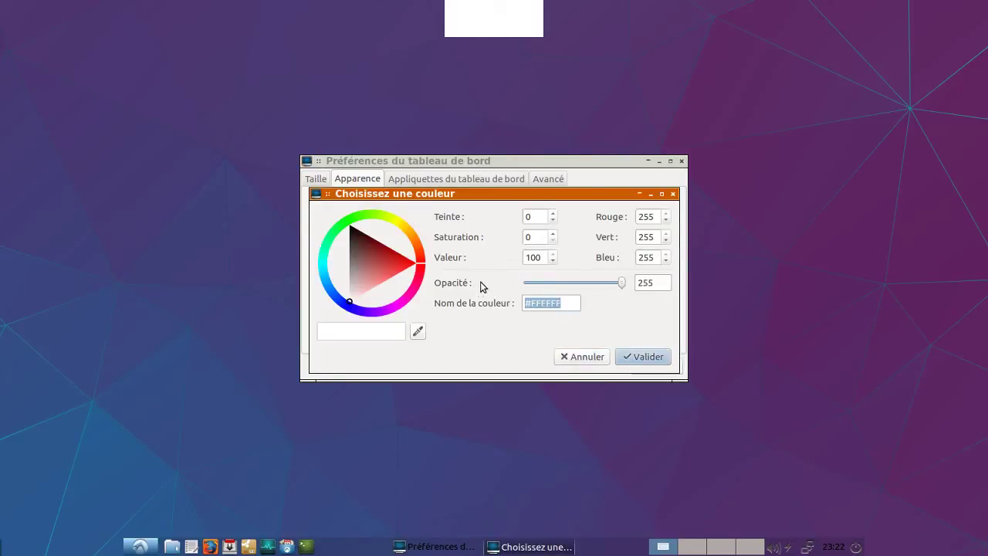
{"action": "key", "text": "ctrl+v"}
{"action": "left_click", "coordinate": [633, 355]}
Try to enter an opacity of 30 as a number for the new panel's background colour.
{"action": "left_click", "coordinate": [467, 227]}
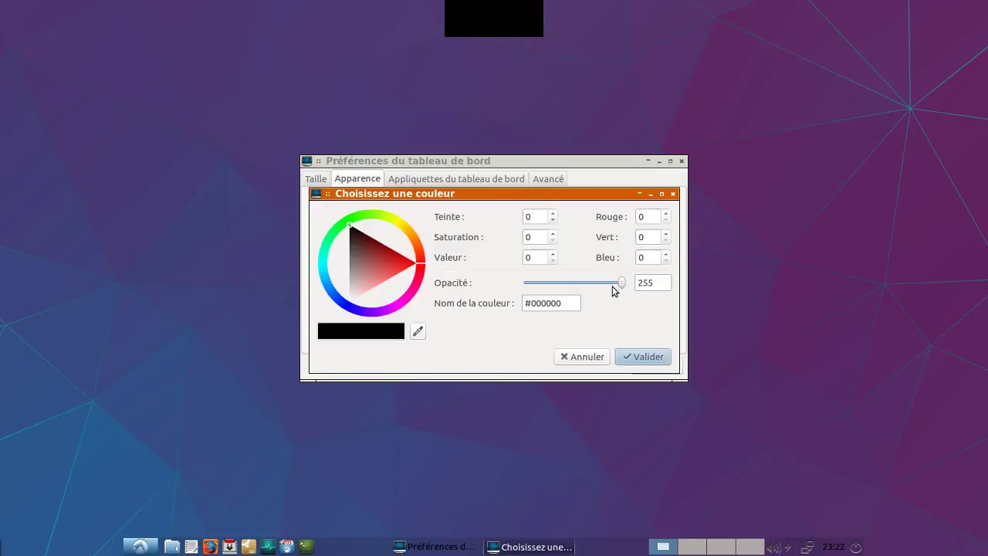
{"action": "double_click", "coordinate": [653, 284]}
{"action": "type", "text": "30"}
{"action": "left_click", "coordinate": [658, 358]}
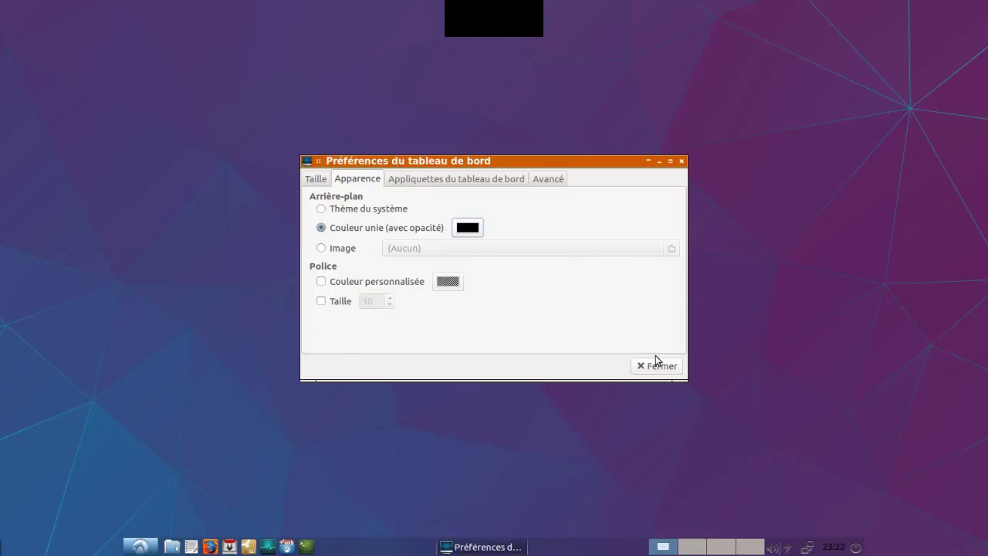
Lower the opacity of the new panel's black background to 30 with the slider and apply it.
{"action": "left_click", "coordinate": [473, 229]}
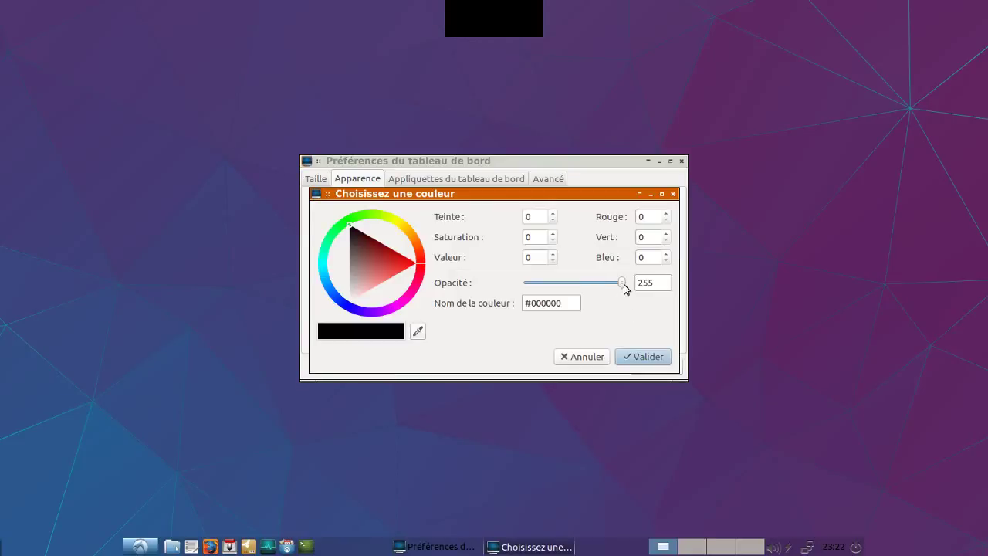
{"action": "left_click_drag", "start_coordinate": [623, 284], "coordinate": [542, 283]}
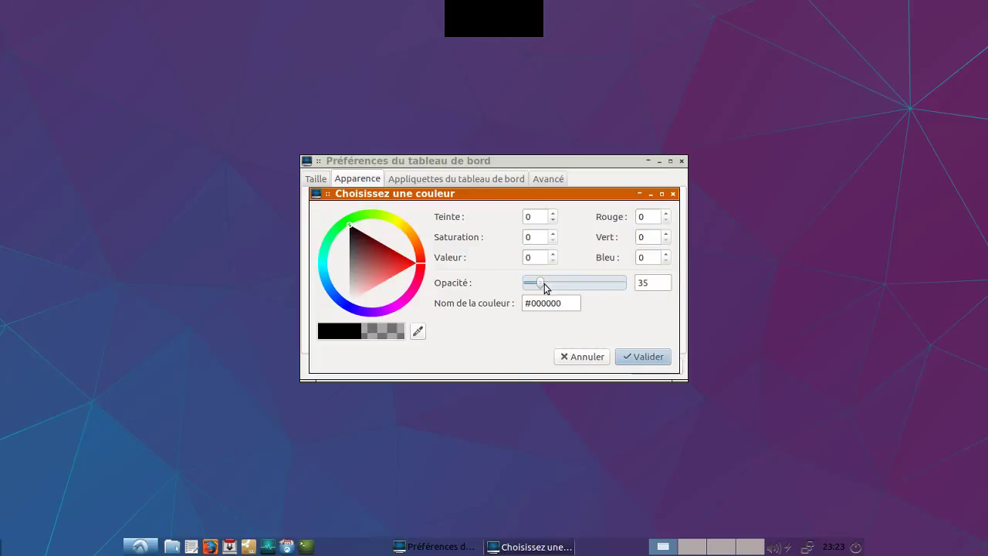
{"action": "left_click_drag", "start_coordinate": [540, 287], "coordinate": [538, 283]}
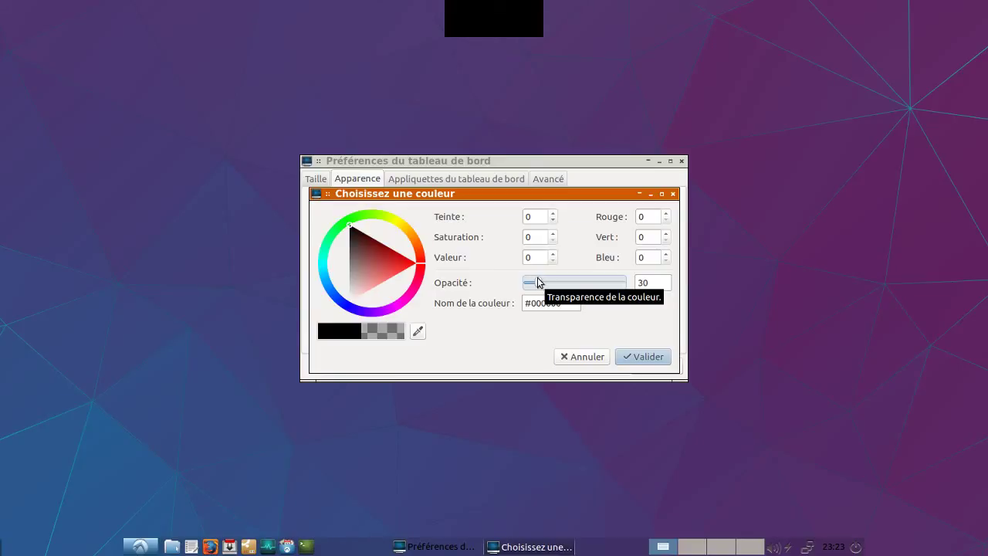
{"action": "left_click", "coordinate": [635, 354]}
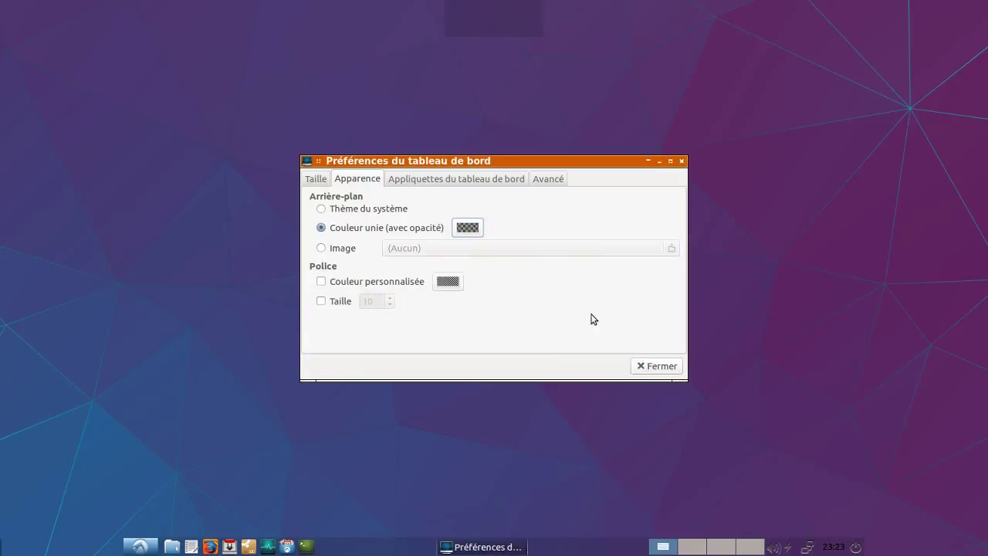
Add an Espace applet to the new panel.
{"action": "left_click", "coordinate": [456, 182]}
{"action": "left_click", "coordinate": [670, 200]}
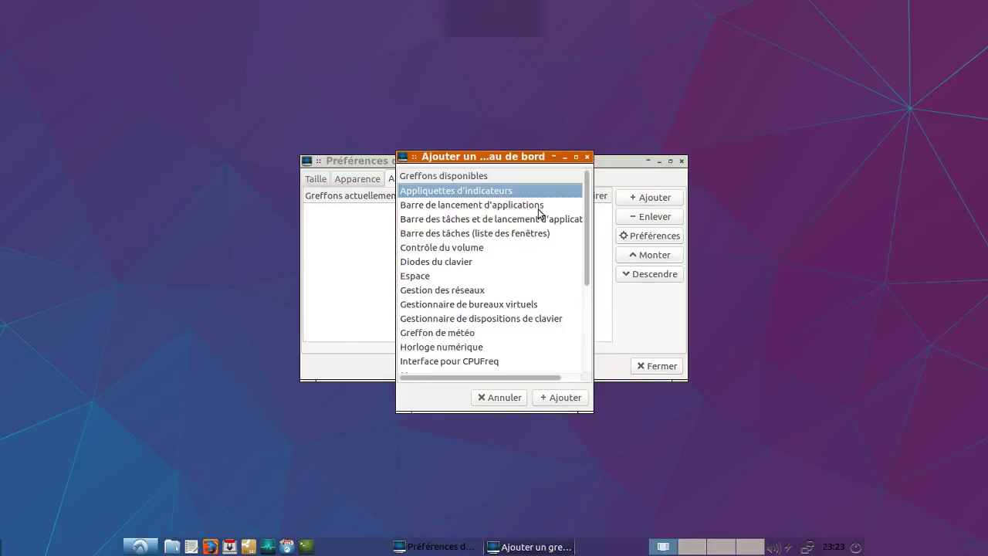
{"action": "scroll", "coordinate": [517, 222], "scroll_direction": "down", "scroll_amount": 3}
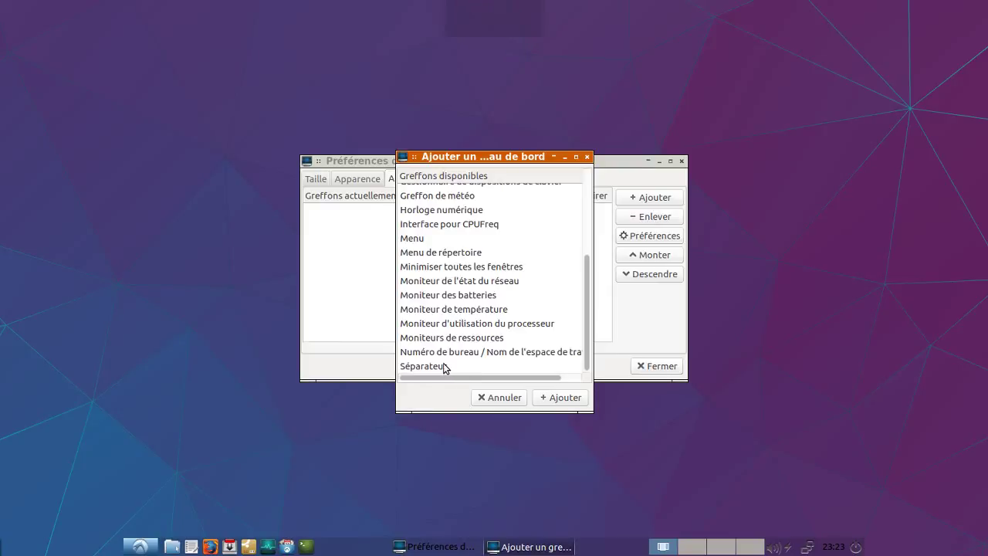
{"action": "scroll", "coordinate": [444, 368], "scroll_direction": "up", "scroll_amount": 3}
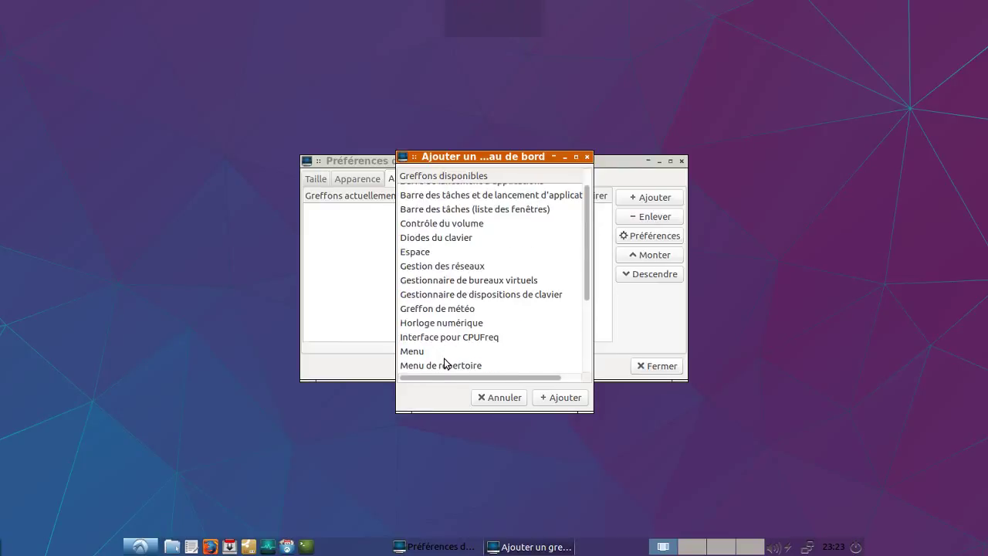
{"action": "left_click", "coordinate": [417, 254]}
{"action": "left_click", "coordinate": [543, 397]}
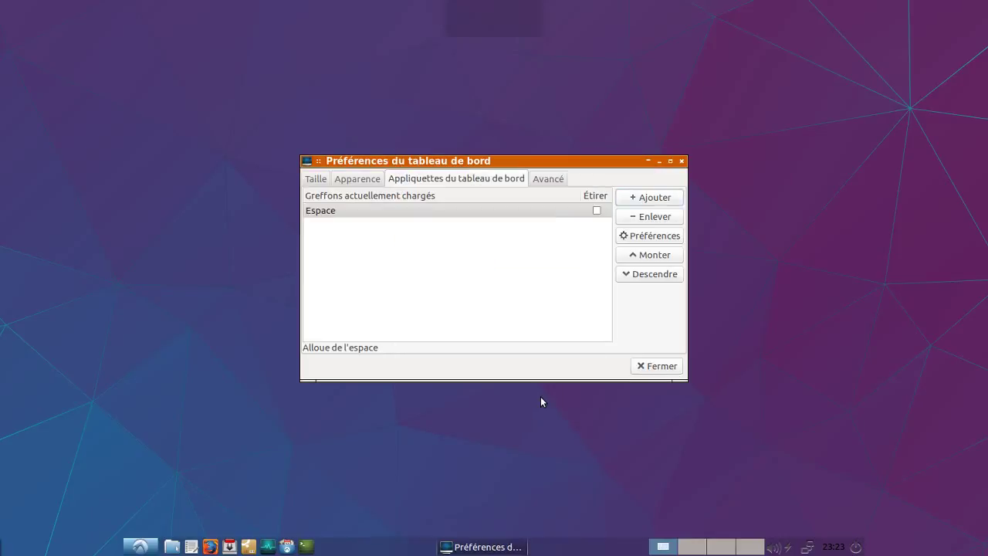
Add a second Espace applet to the new panel and enable Étirer for the first one.
{"action": "left_click", "coordinate": [647, 202]}
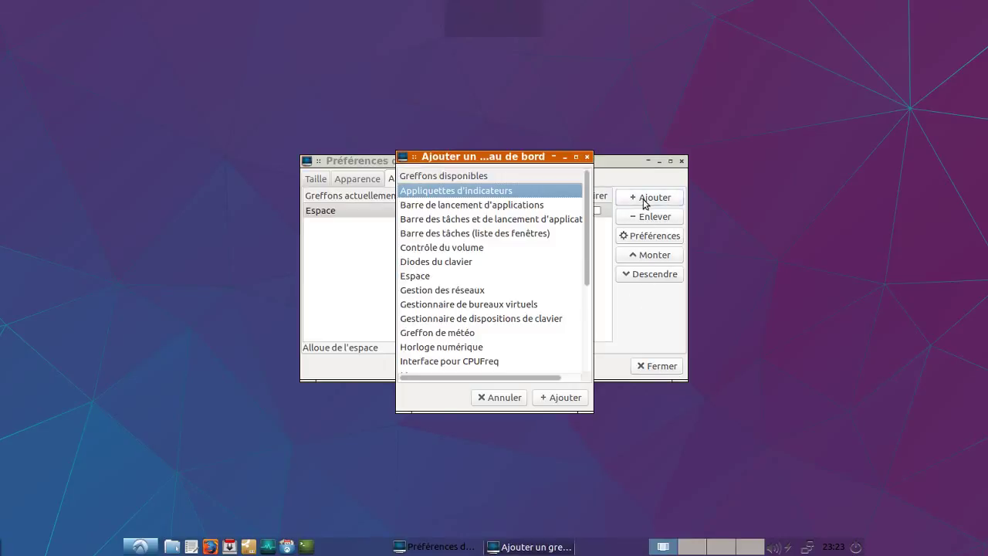
{"action": "left_click", "coordinate": [424, 277]}
{"action": "left_click", "coordinate": [559, 398]}
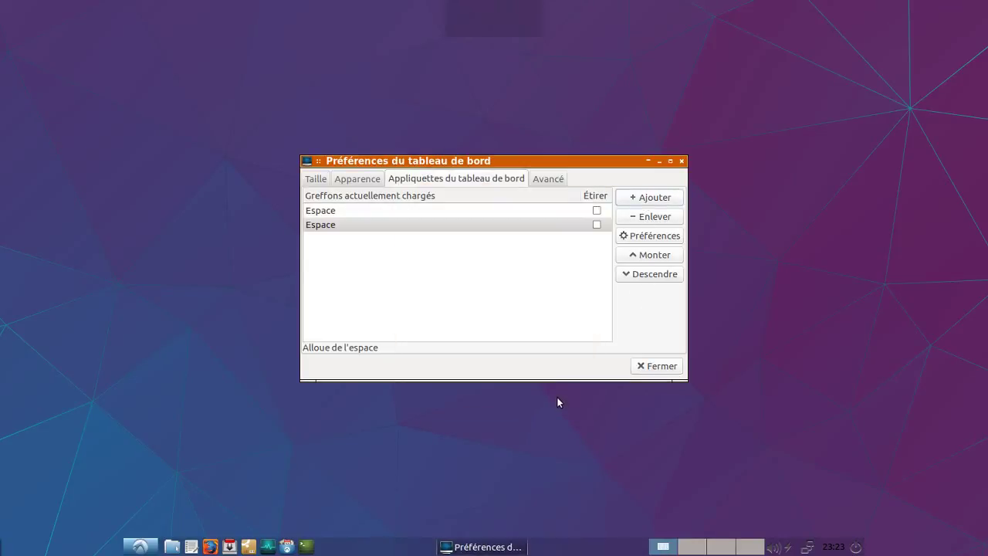
{"action": "left_click", "coordinate": [596, 210]}
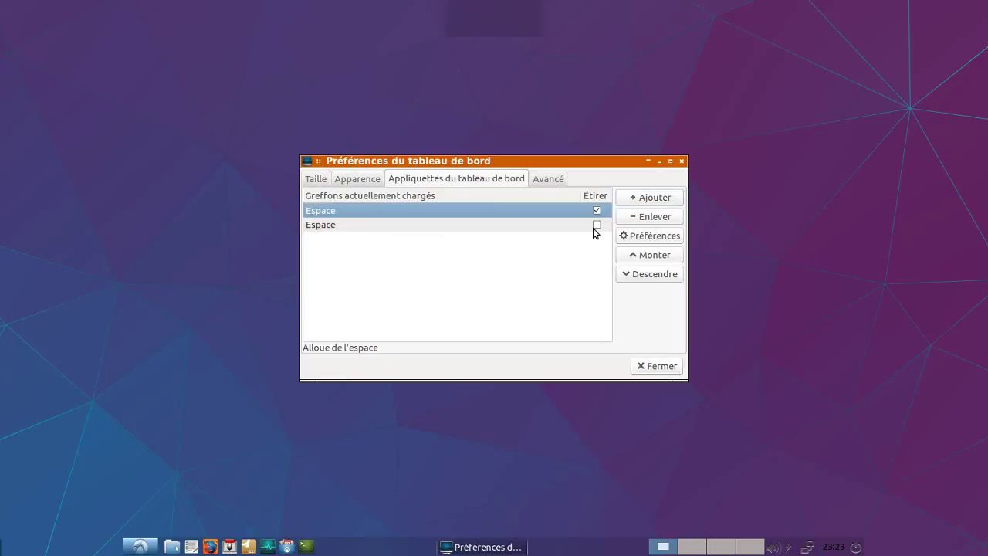
Enable Étirer for the second Espace and add a Barre de lancement d'applications applet between the two spacers.
{"action": "left_click", "coordinate": [597, 224]}
{"action": "left_click", "coordinate": [645, 199]}
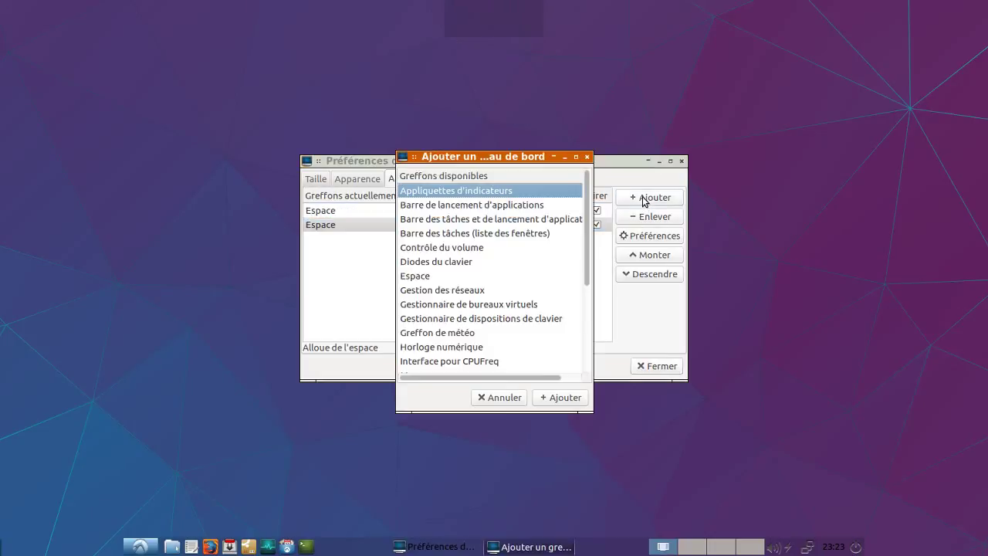
{"action": "left_click", "coordinate": [479, 205]}
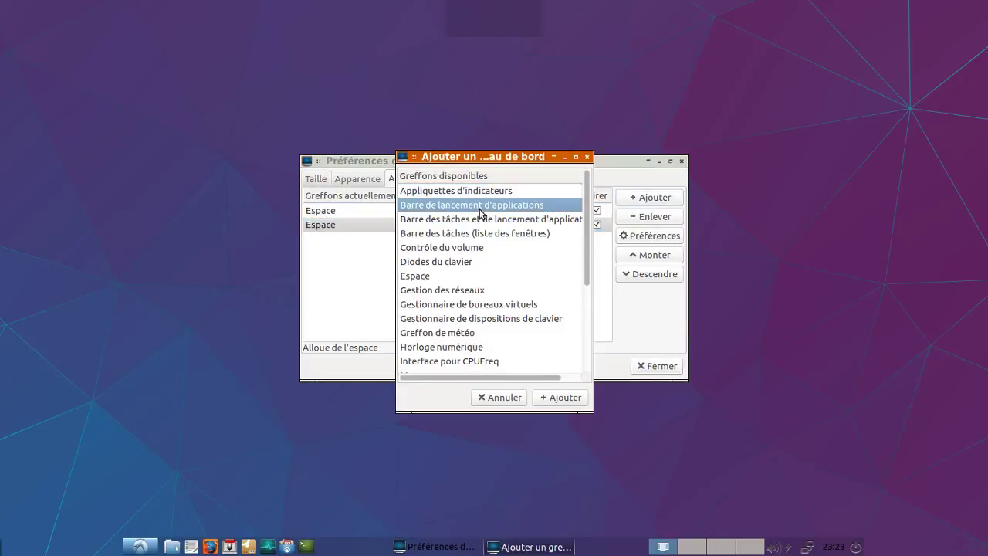
{"action": "left_click", "coordinate": [542, 400]}
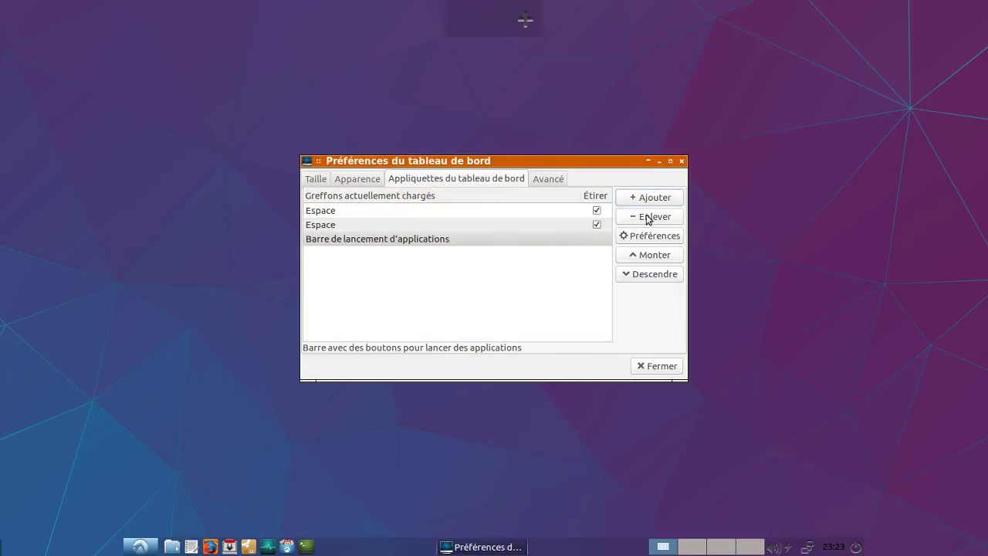
{"action": "left_click", "coordinate": [661, 259]}
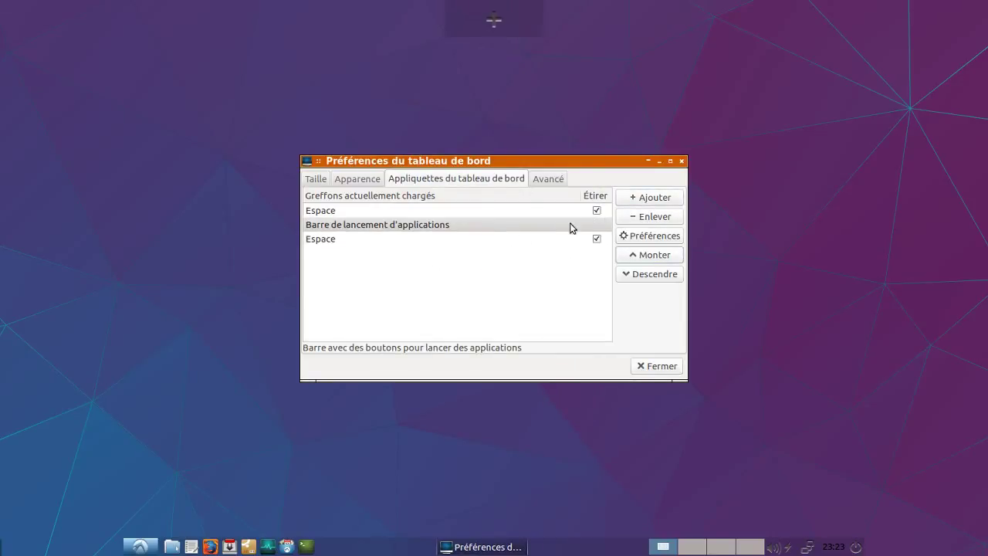
Add AbiWord and Gnumeric from Bureautique as launchers in the new panel's application launch bar.
{"action": "left_click", "coordinate": [638, 235]}
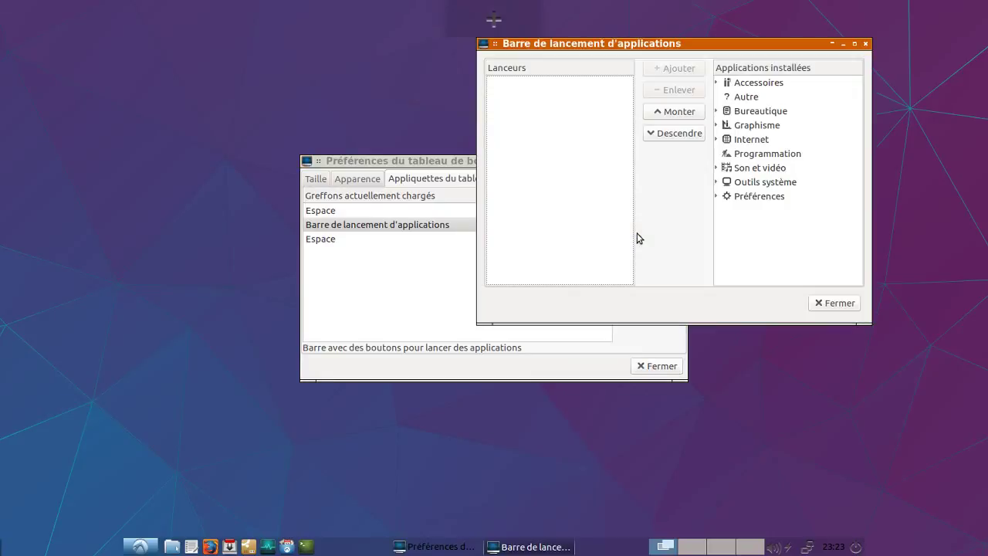
{"action": "left_click", "coordinate": [724, 81]}
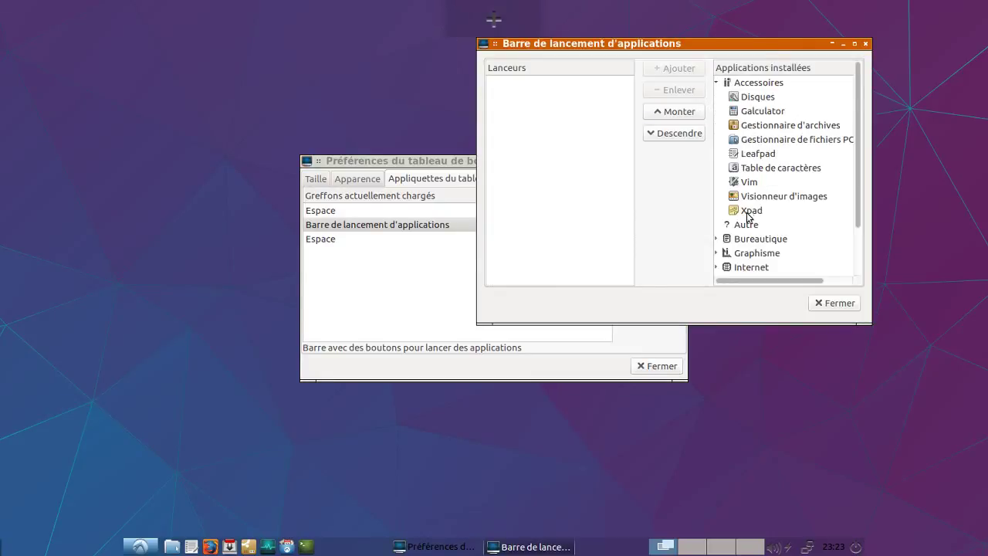
{"action": "left_click", "coordinate": [716, 239]}
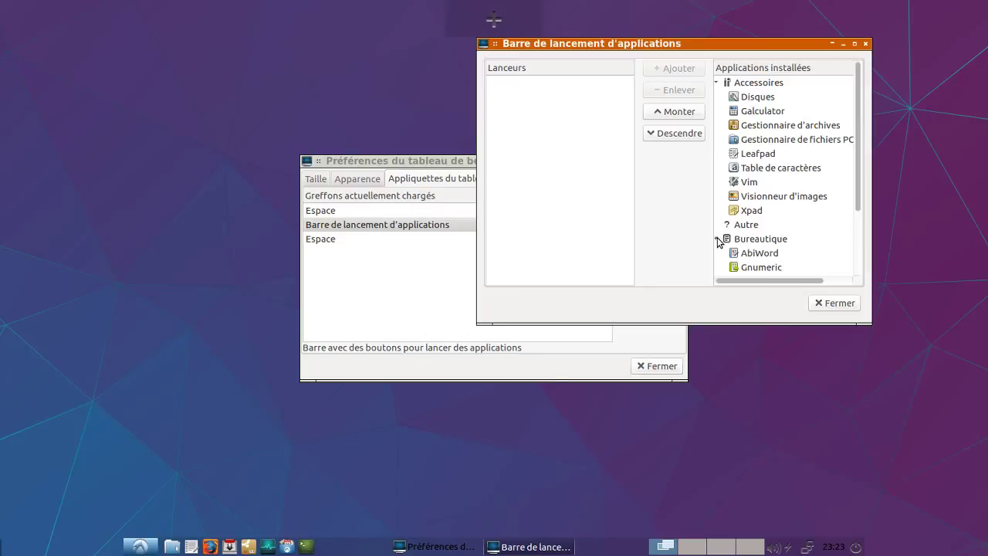
{"action": "scroll", "coordinate": [766, 251], "scroll_direction": "down", "scroll_amount": 2}
{"action": "left_click", "coordinate": [762, 197]}
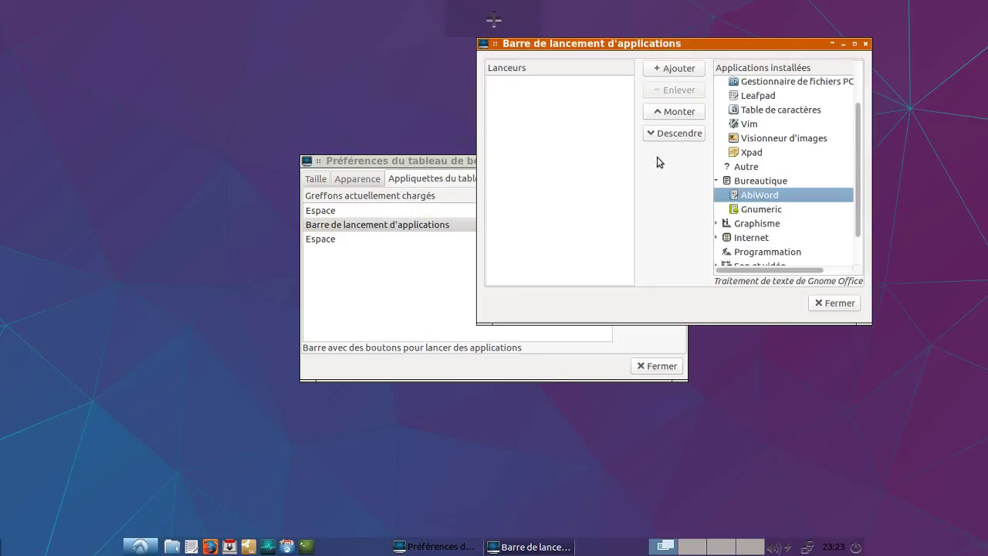
{"action": "left_click", "coordinate": [678, 70]}
{"action": "left_click", "coordinate": [753, 207]}
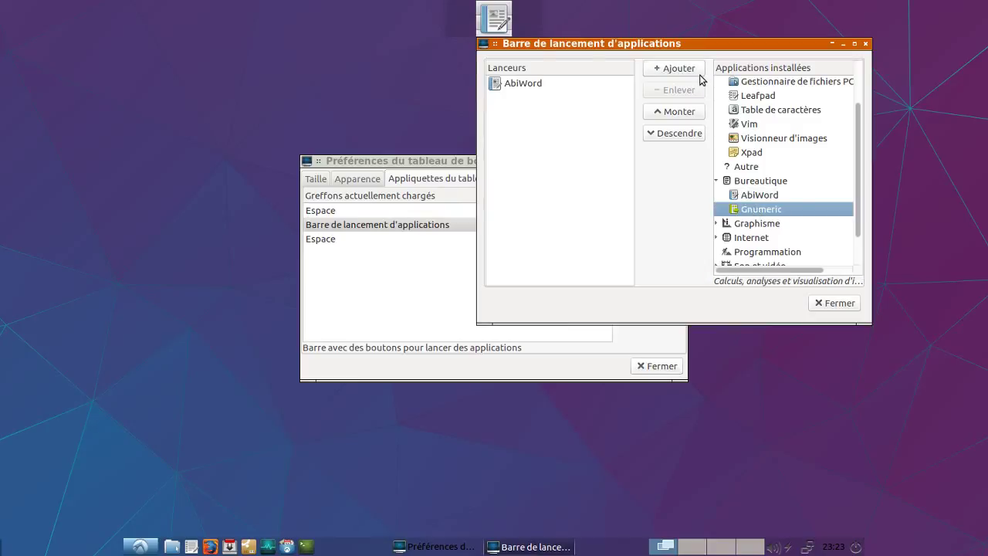
{"action": "left_click", "coordinate": [699, 74]}
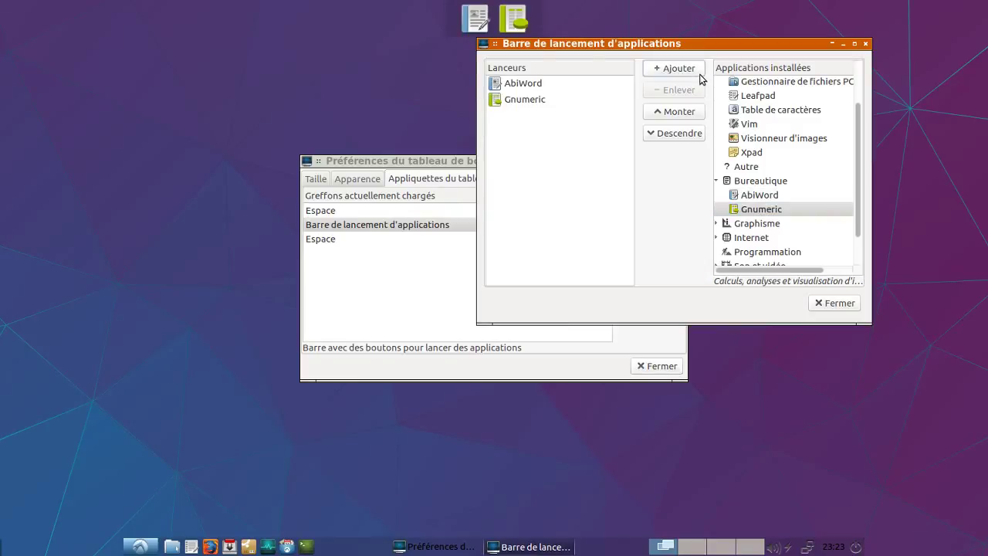
Add the Graphisme applications mtPaint graphic editor, Outil de numérisation and Visionneur de documents to the launch bar and close its settings.
{"action": "left_click", "coordinate": [716, 223]}
{"action": "left_click", "coordinate": [769, 239]}
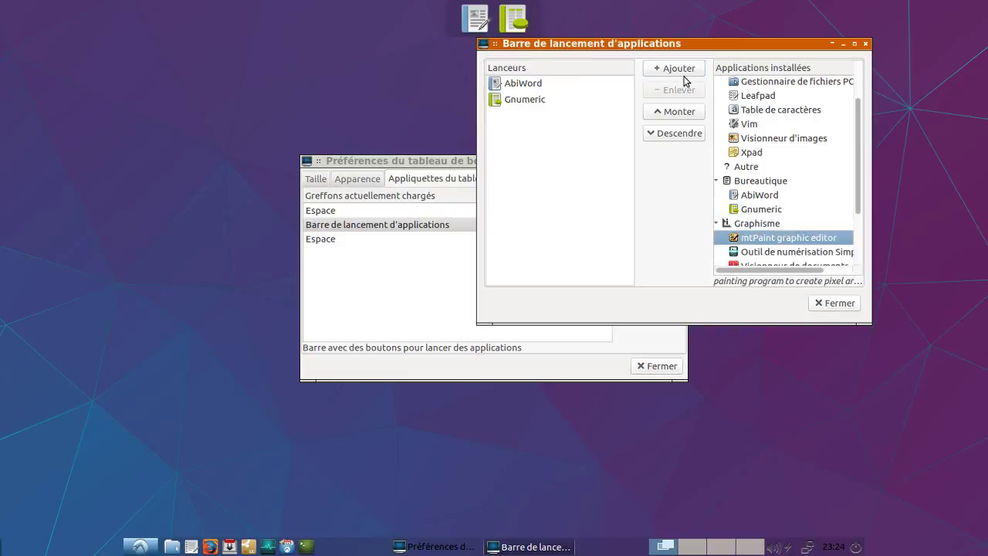
{"action": "left_click", "coordinate": [682, 71]}
{"action": "left_click", "coordinate": [755, 255]}
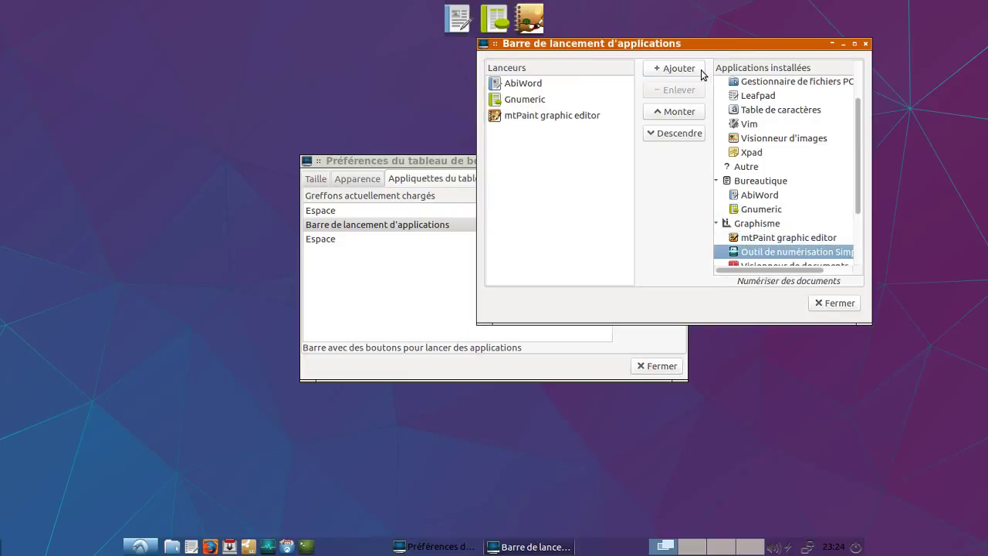
{"action": "left_click", "coordinate": [703, 71]}
{"action": "scroll", "coordinate": [766, 244], "scroll_direction": "down", "scroll_amount": 1}
{"action": "left_click", "coordinate": [772, 238]}
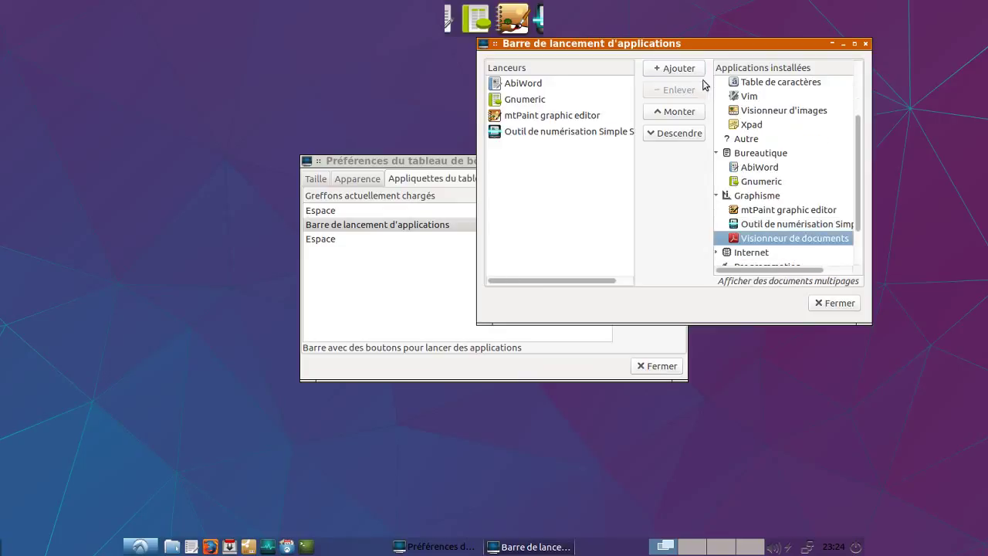
{"action": "left_click", "coordinate": [696, 71]}
{"action": "left_click", "coordinate": [823, 305]}
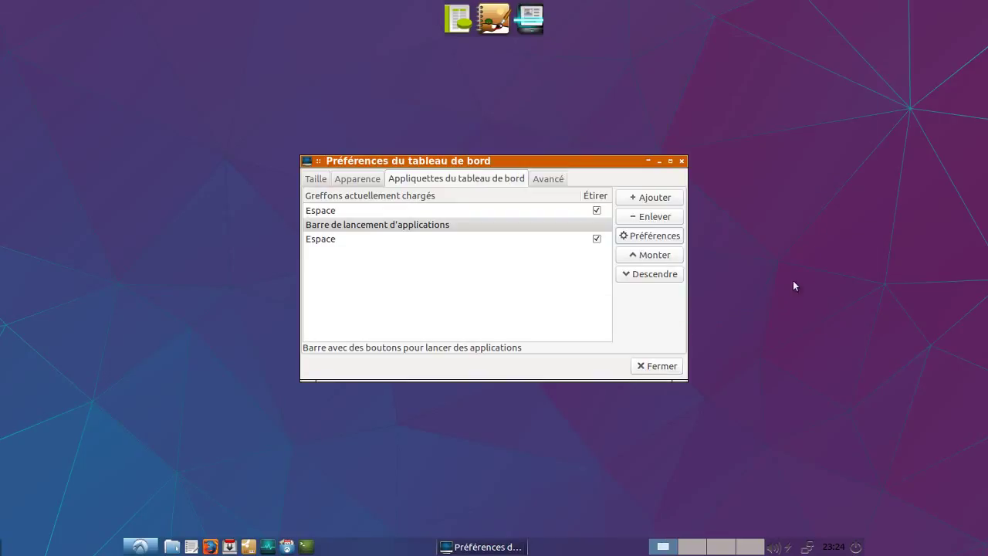
Set the new panel's width to 50 percent.
{"action": "left_click", "coordinate": [373, 180]}
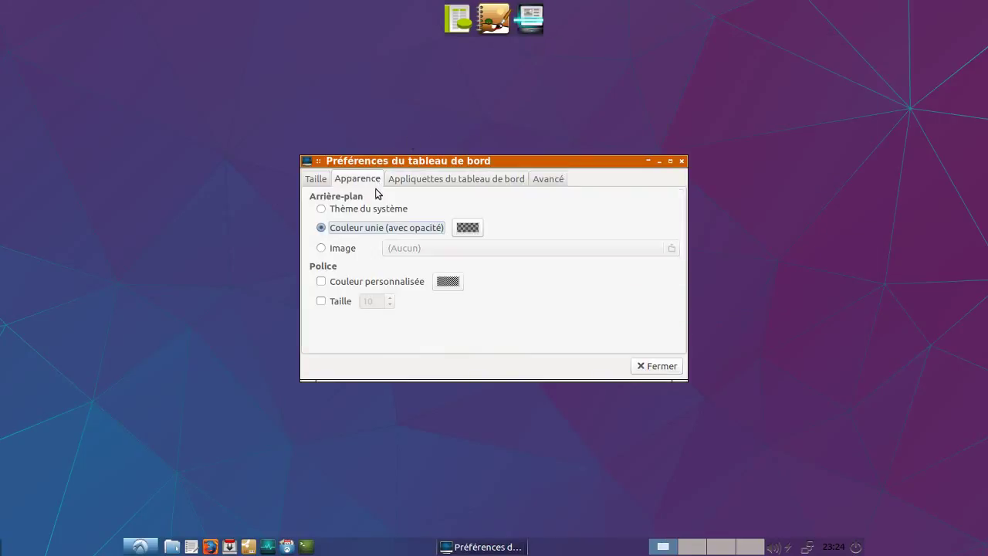
{"action": "left_click", "coordinate": [320, 183]}
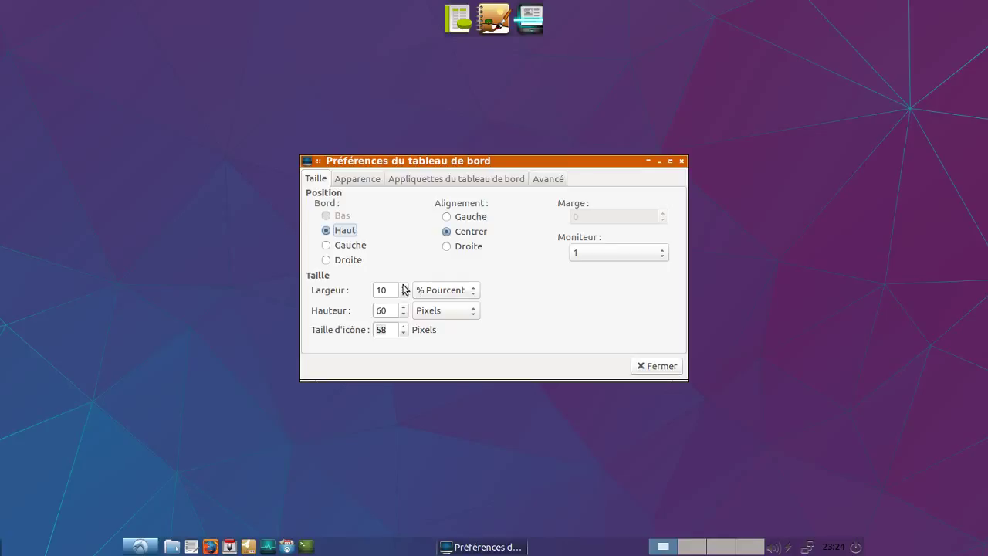
{"action": "scroll", "coordinate": [403, 289], "scroll_direction": "up", "scroll_amount": 14}
{"action": "scroll", "coordinate": [403, 288], "scroll_direction": "up", "scroll_amount": 8}
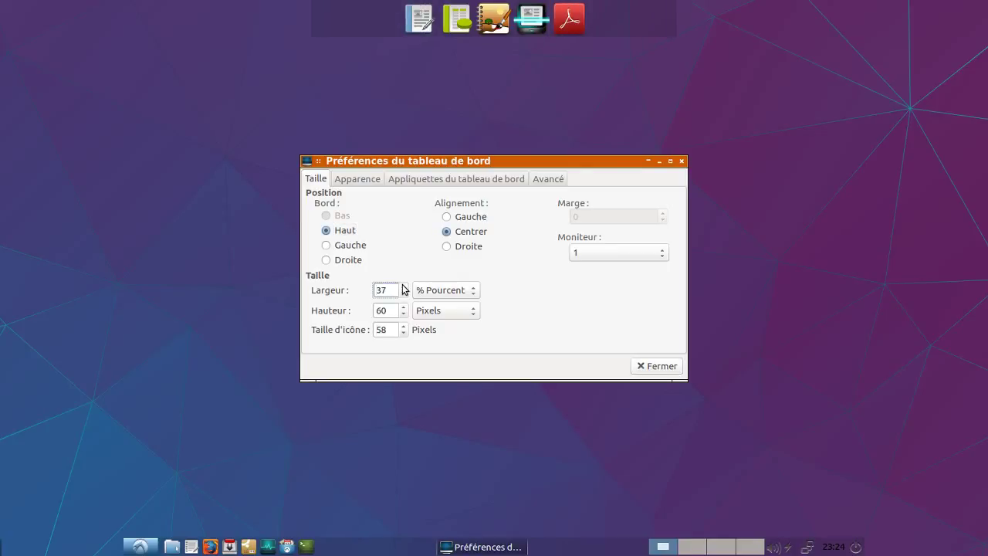
{"action": "scroll", "coordinate": [402, 289], "scroll_direction": "up", "scroll_amount": 2}
{"action": "scroll", "coordinate": [403, 289], "scroll_direction": "up", "scroll_amount": 2}
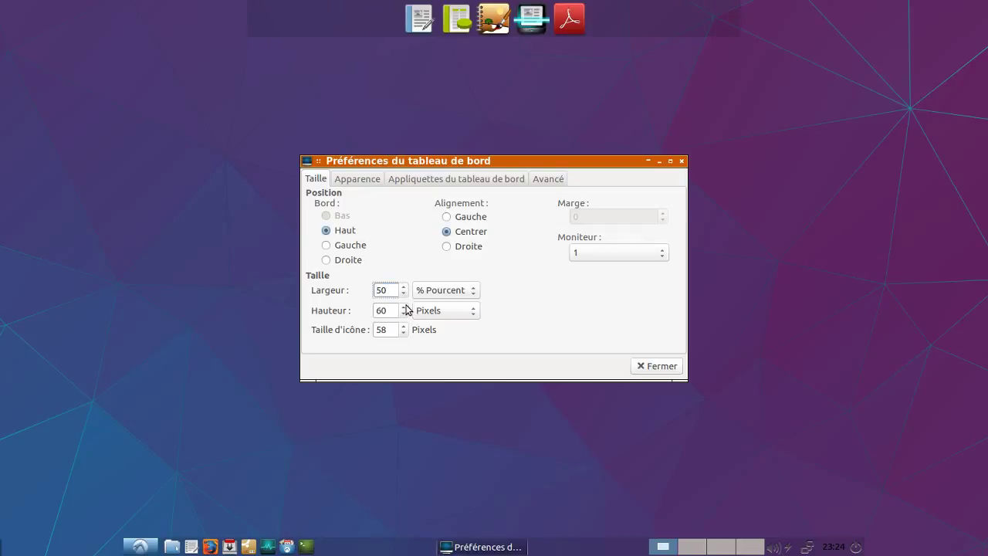
Set the new panel's height to 100 pixels and its icon size to 98 pixels.
{"action": "scroll", "coordinate": [407, 309], "scroll_direction": "up", "scroll_amount": 20}
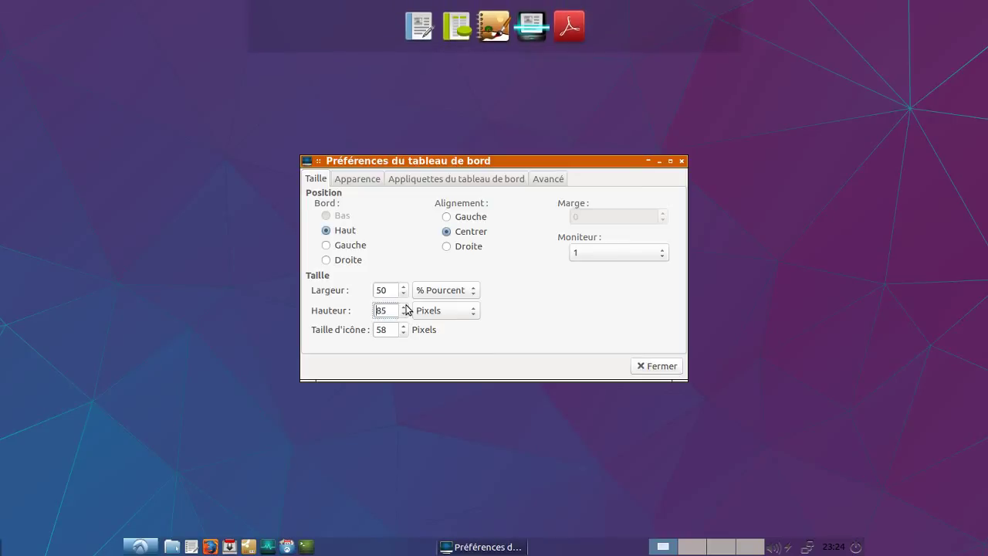
{"action": "scroll", "coordinate": [407, 310], "scroll_direction": "up", "scroll_amount": 9}
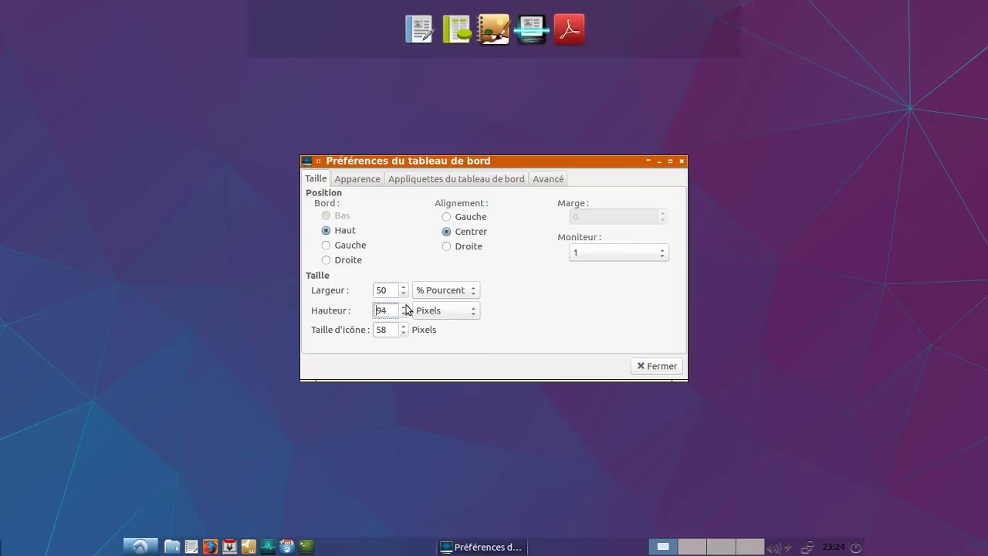
{"action": "scroll", "coordinate": [407, 309], "scroll_direction": "up", "scroll_amount": 6}
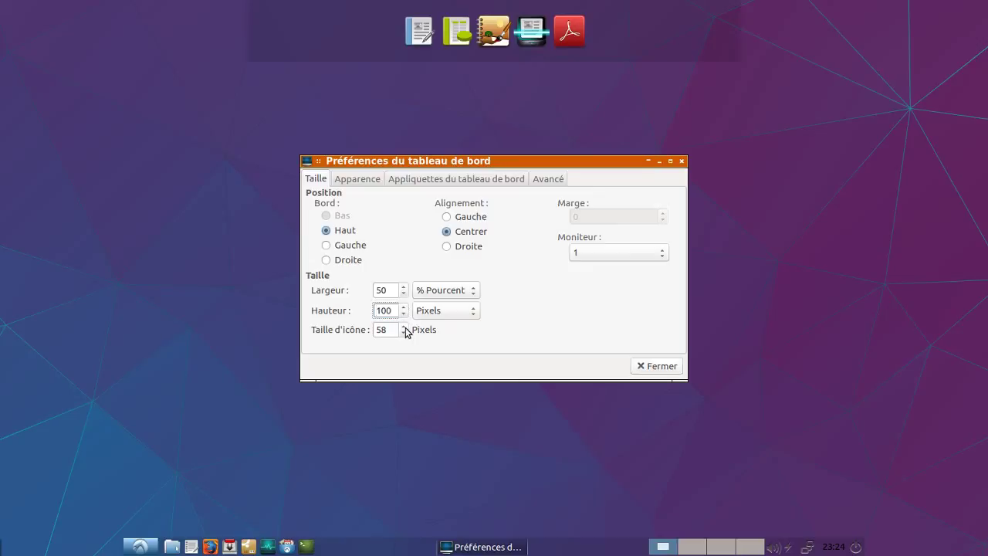
{"action": "scroll", "coordinate": [405, 331], "scroll_direction": "up", "scroll_amount": 20}
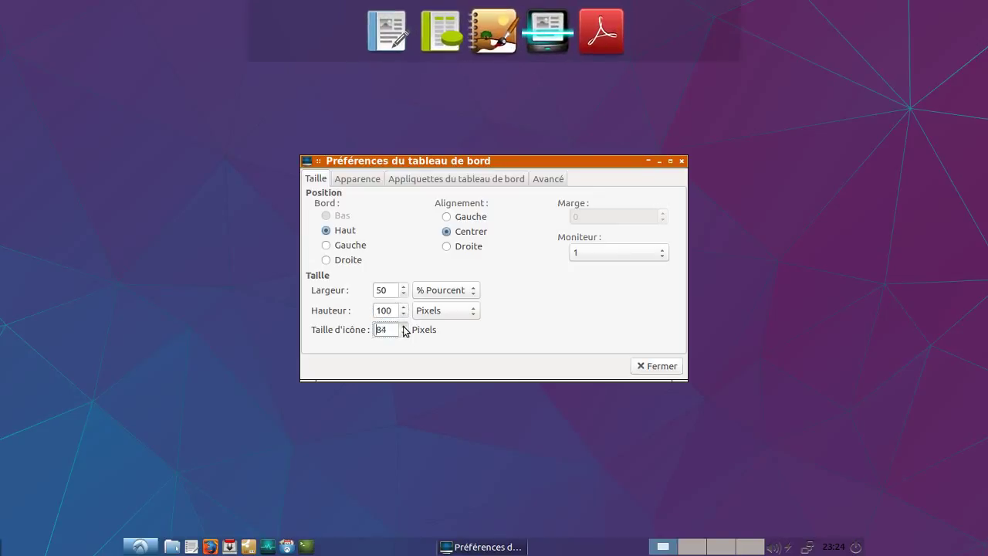
{"action": "scroll", "coordinate": [406, 331], "scroll_direction": "up", "scroll_amount": 16}
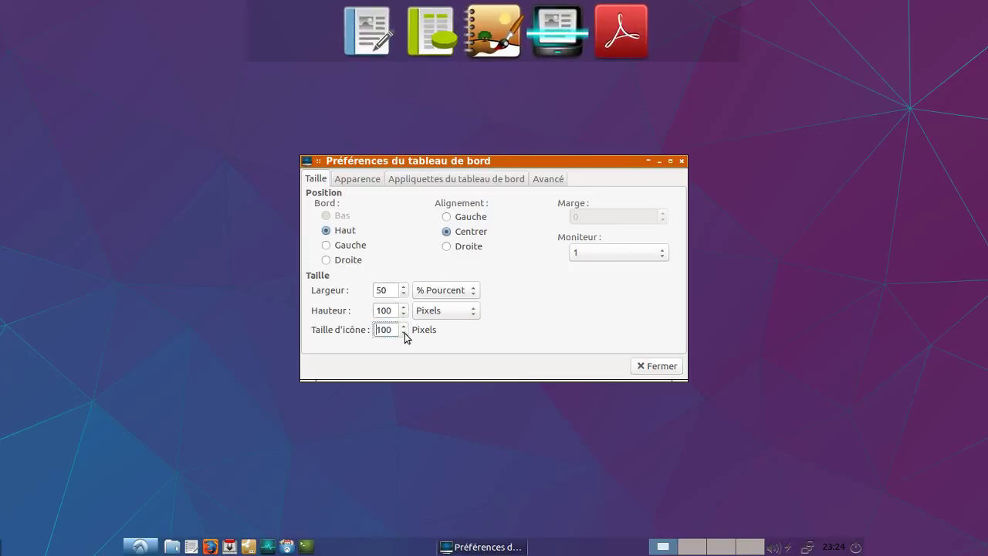
{"action": "scroll", "coordinate": [406, 336], "scroll_direction": "down", "scroll_amount": 2}
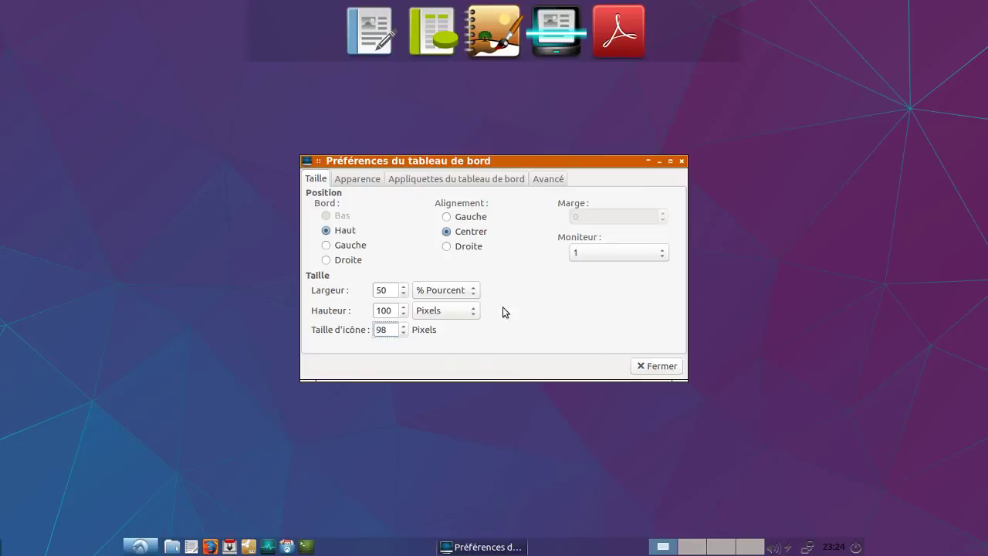
Set the new panel to minimise automatically when not in use and close its preferences.
{"action": "left_click", "coordinate": [351, 183]}
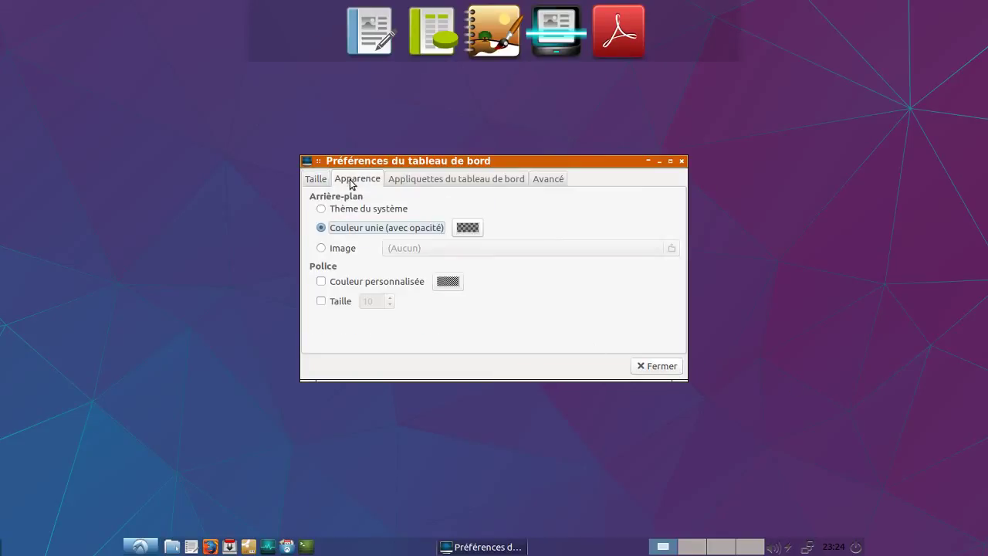
{"action": "left_click", "coordinate": [325, 181]}
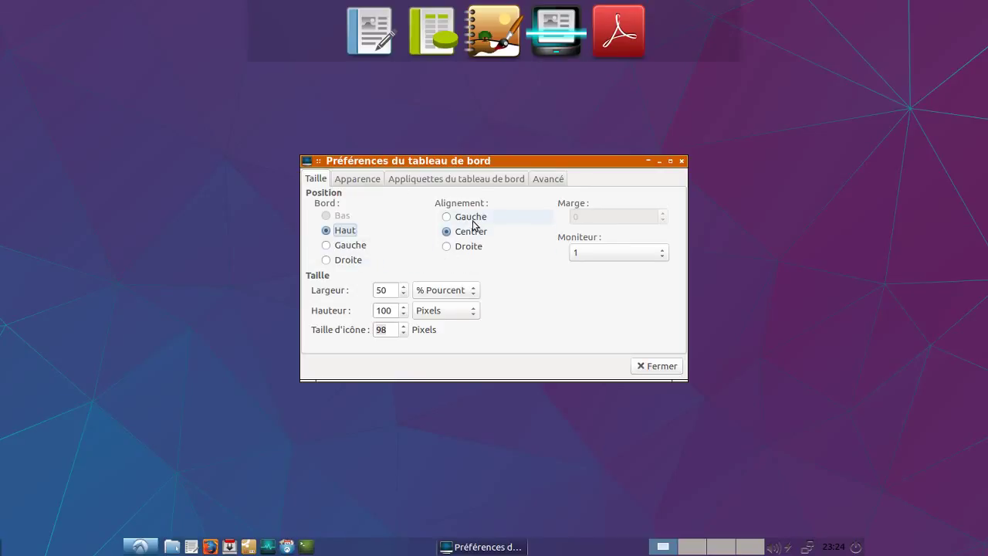
{"action": "left_click", "coordinate": [355, 181]}
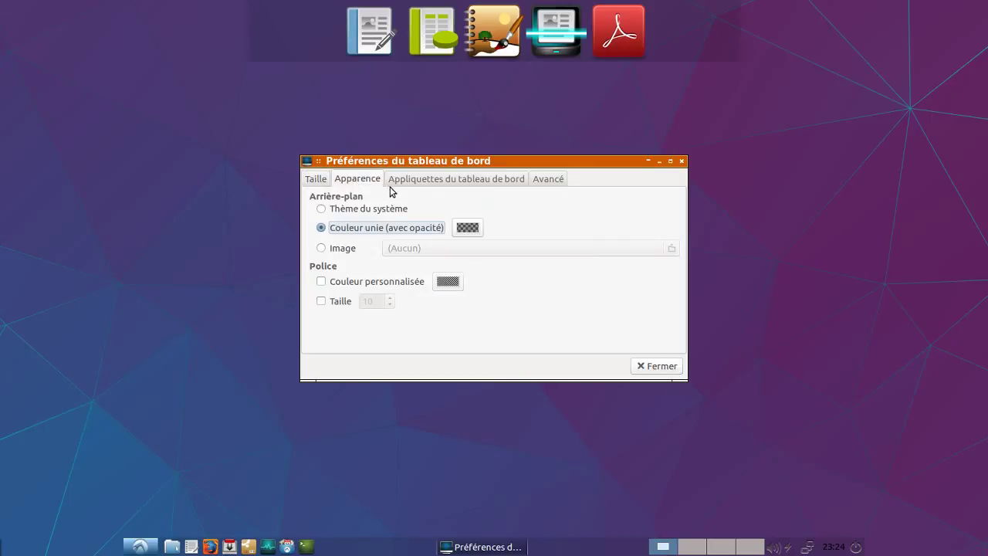
{"action": "left_click", "coordinate": [421, 182]}
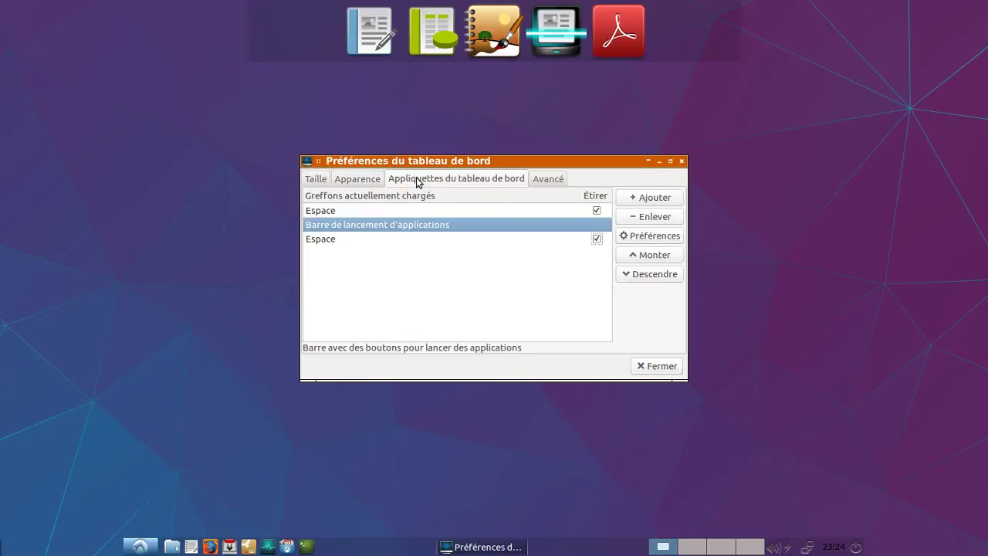
{"action": "left_click", "coordinate": [538, 183]}
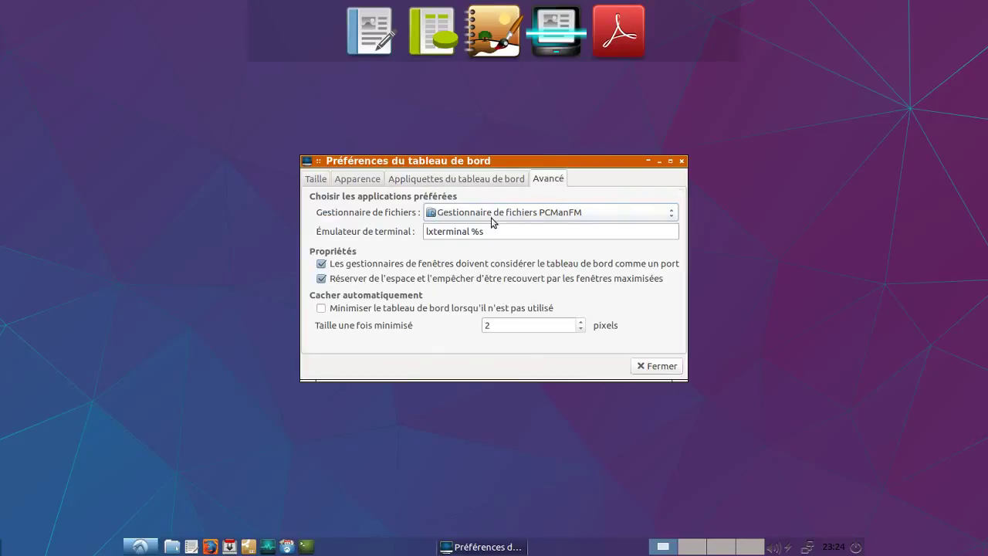
{"action": "left_click", "coordinate": [381, 314]}
{"action": "left_click", "coordinate": [641, 371]}
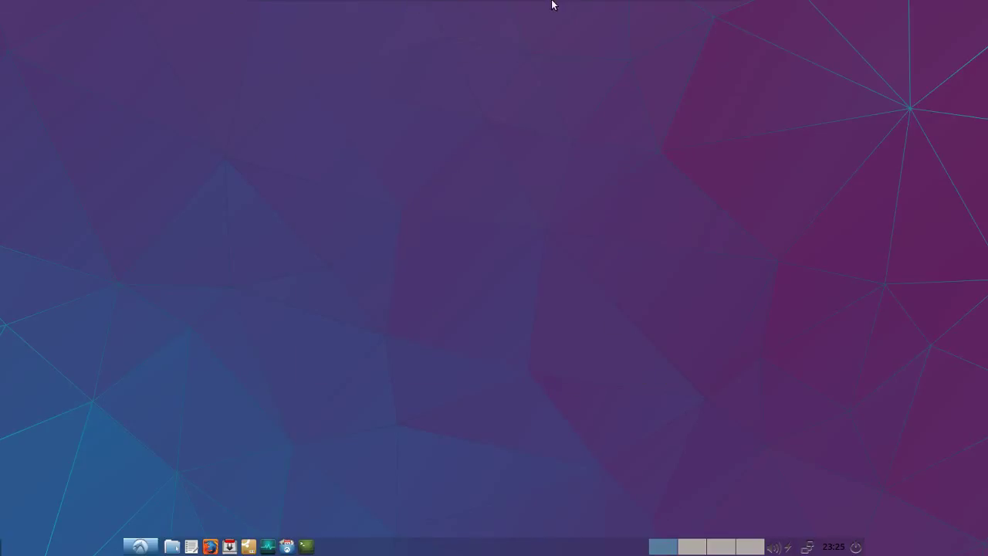
{"action": "mouse_move", "coordinate": [559, 5]}
Shut down the Lubuntu session.
{"action": "left_click", "coordinate": [146, 543]}
{"action": "left_click", "coordinate": [155, 527]}
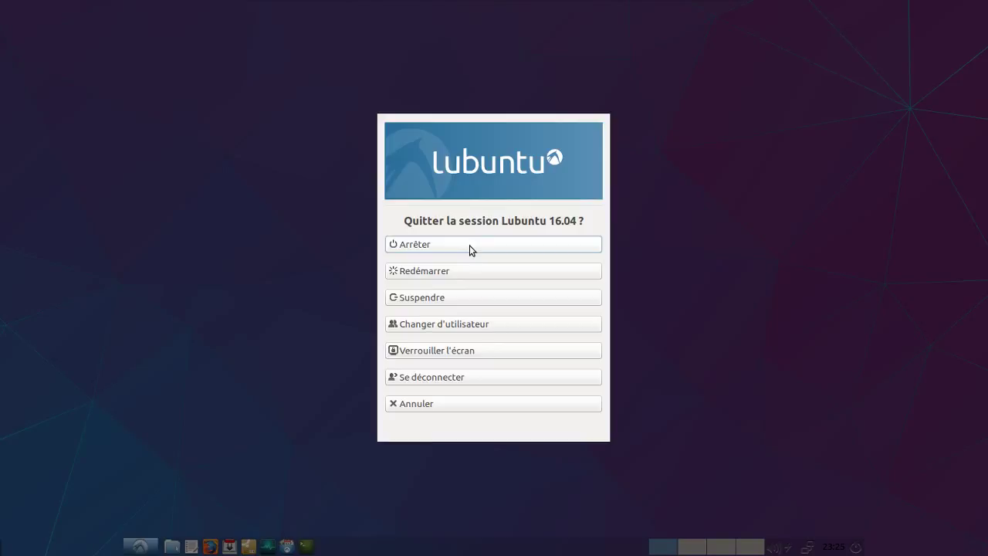
{"action": "left_click", "coordinate": [469, 244]}
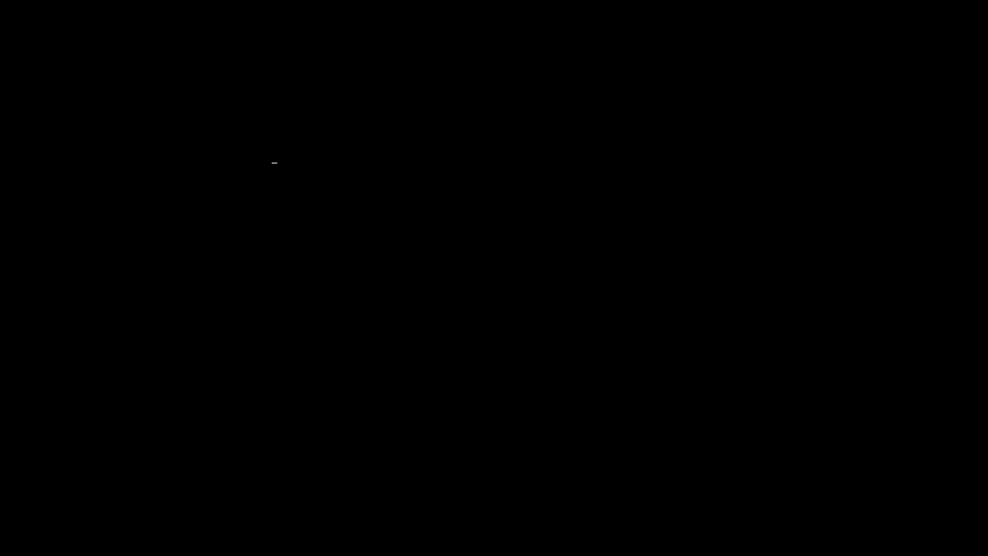